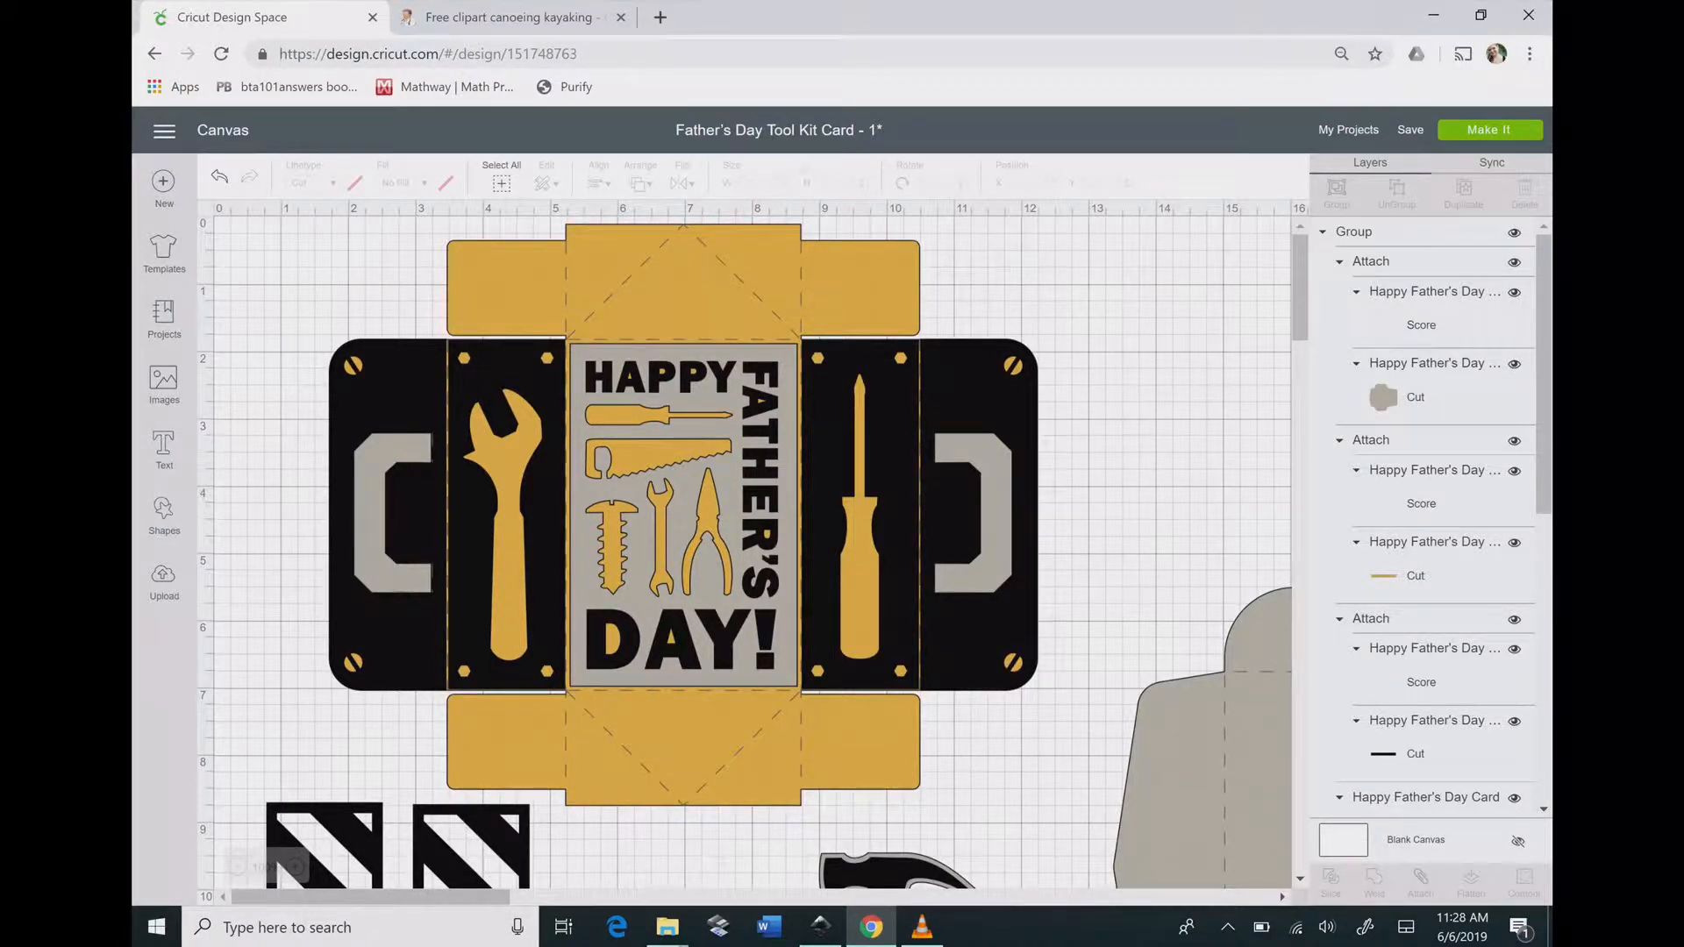
Ungroup the entire Father's Day tool kit card design.
key(ctrl+a)
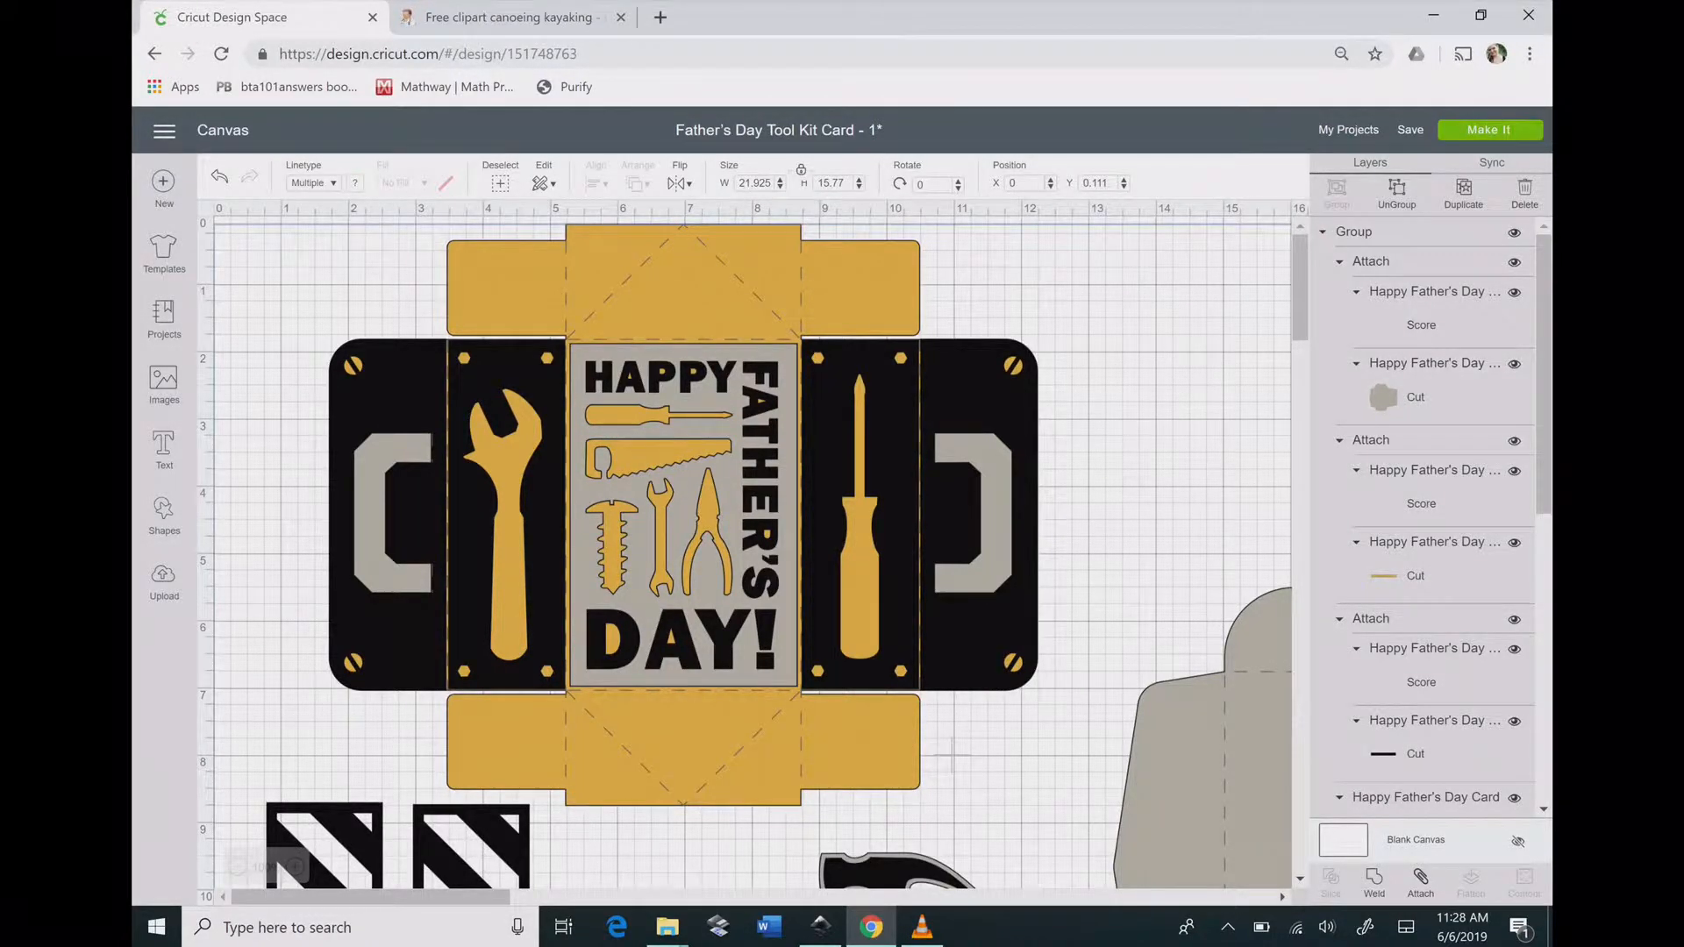
scroll(752, 559, down, 2)
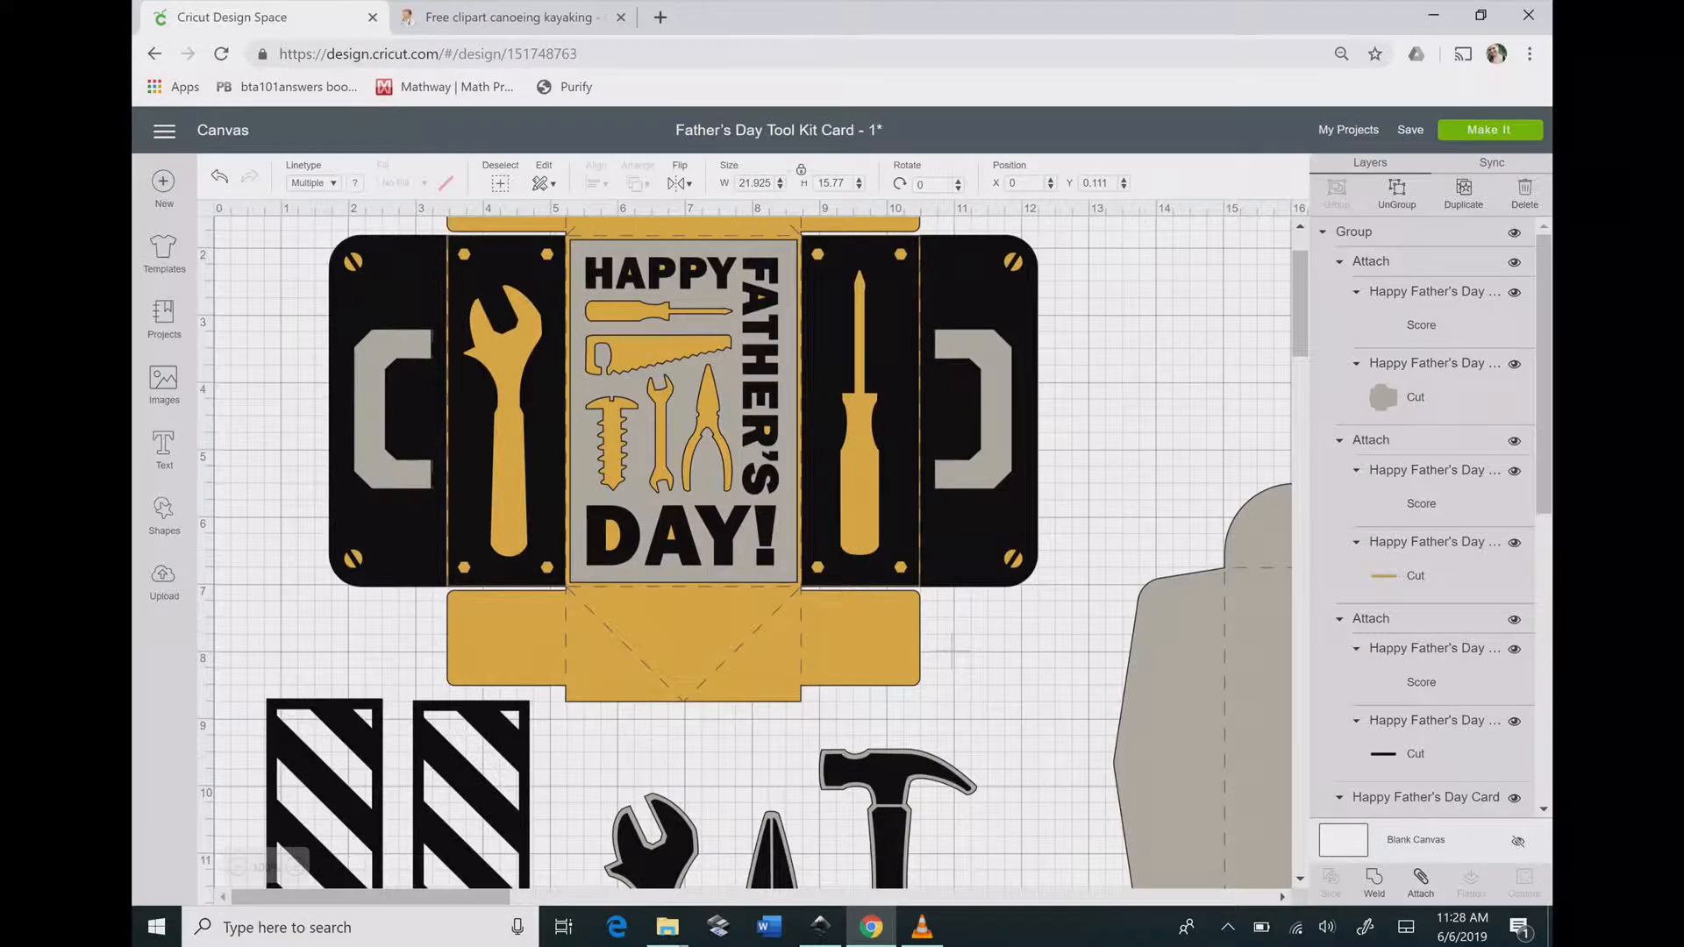
key(ctrl+shift+g)
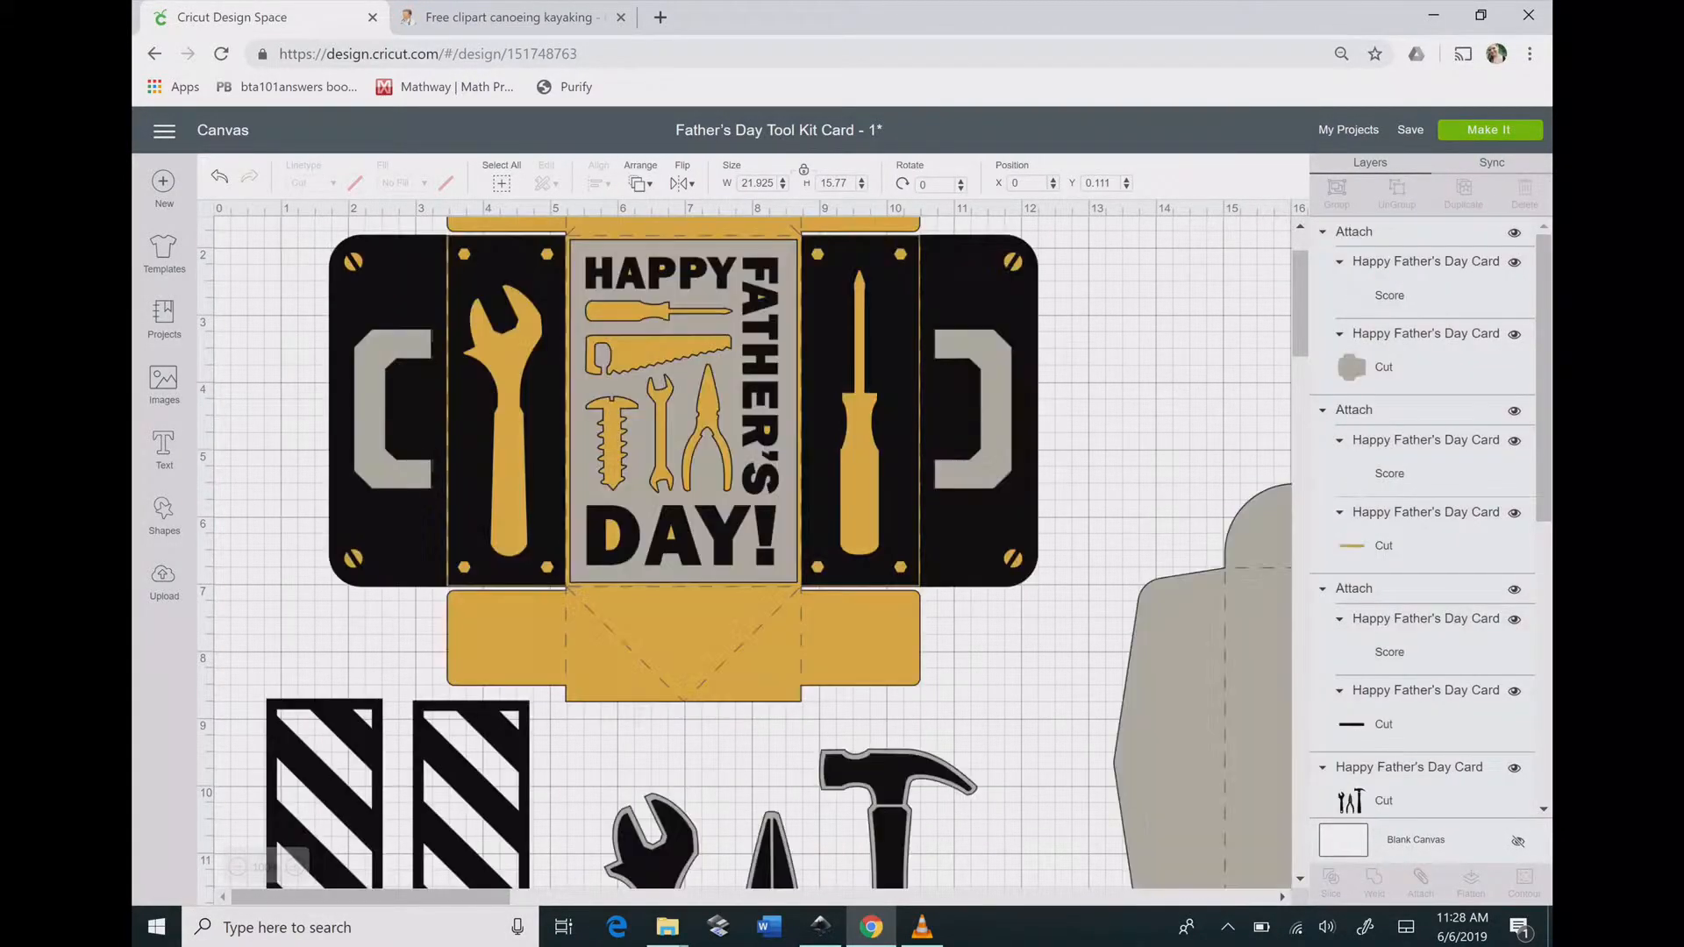
Pull the grey Happy Father's Day layer and the black toolbox layer apart from the yellow base.
drag(695, 411, 706, 673)
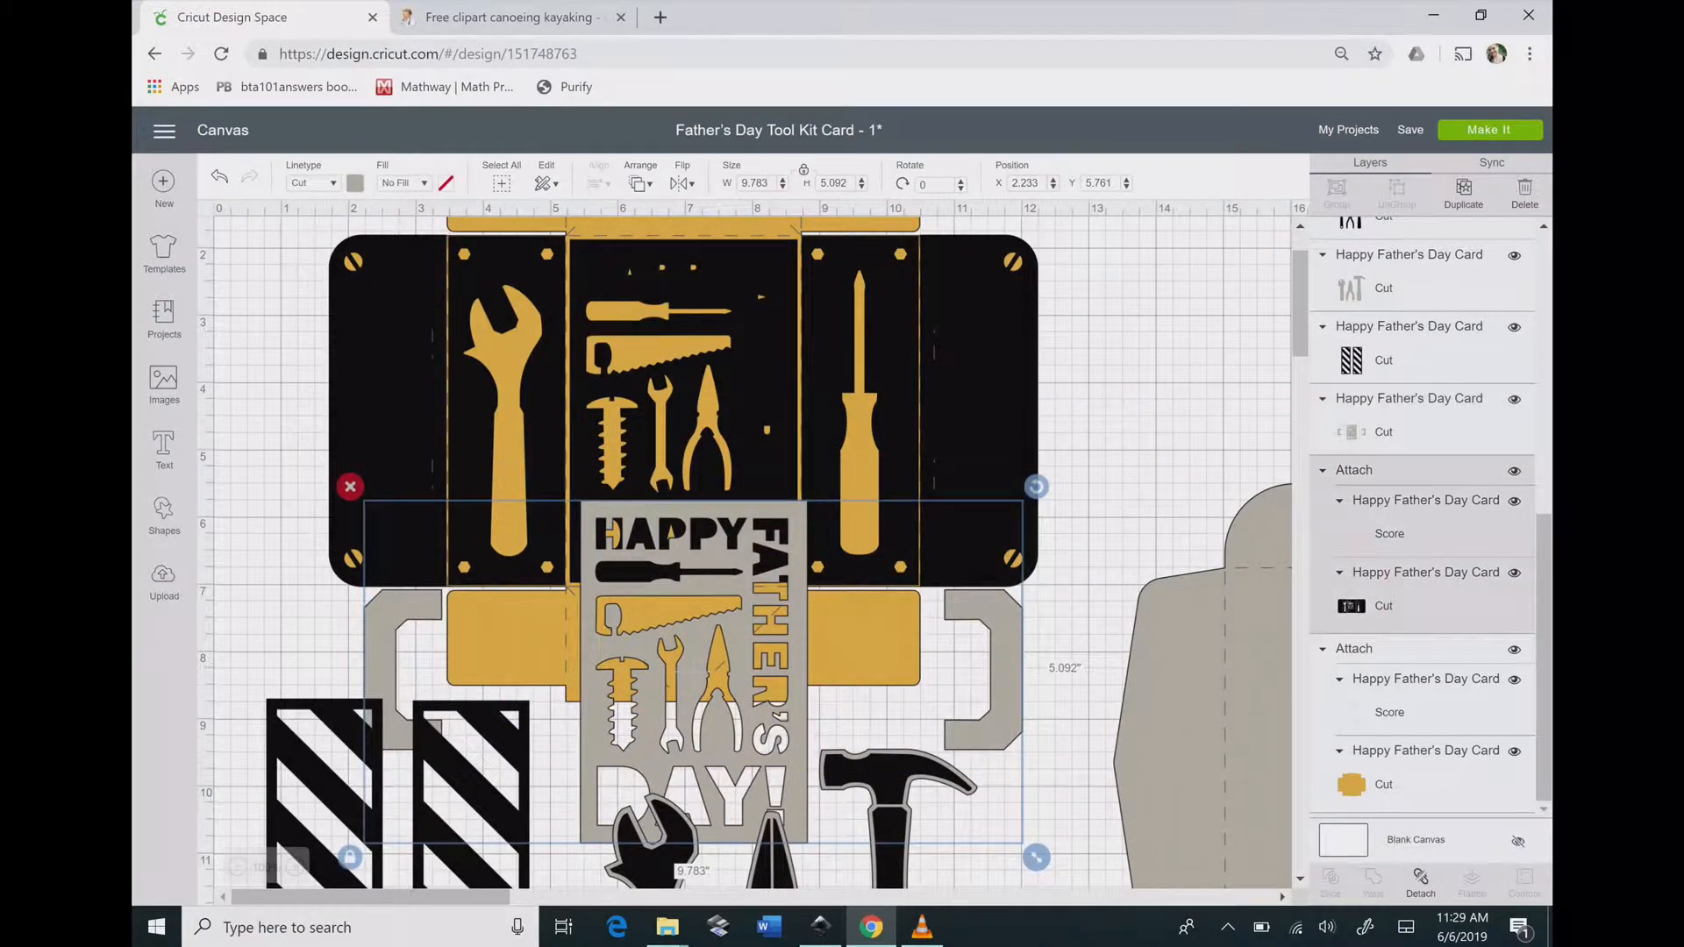
drag(706, 410, 591, 397)
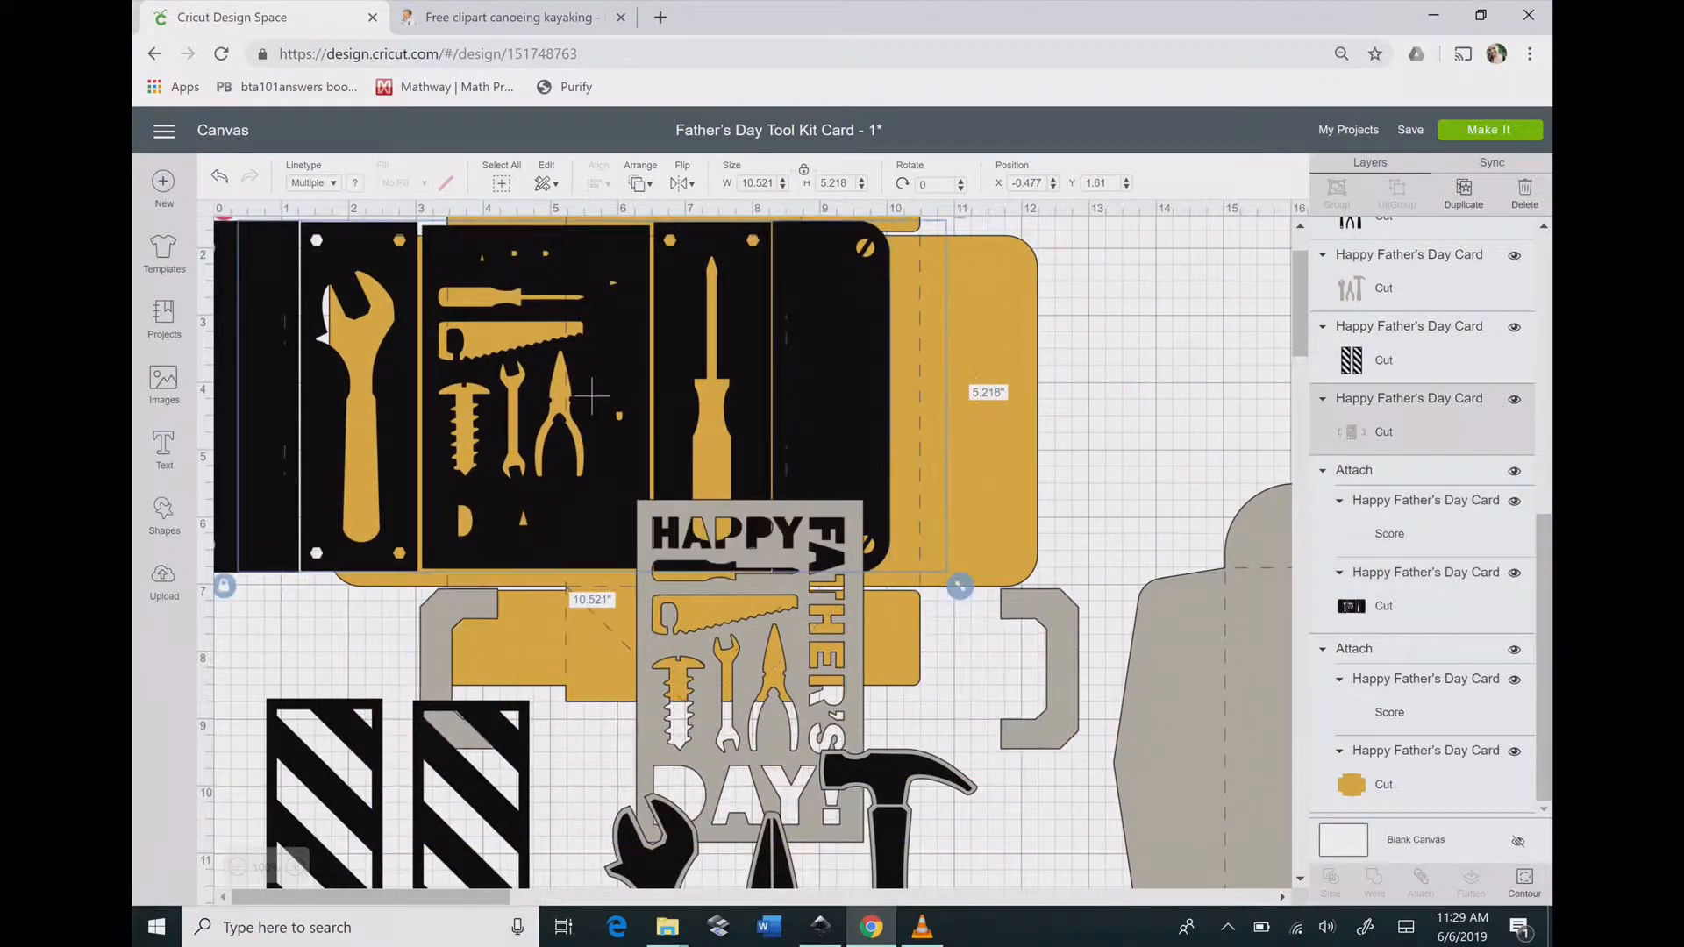
drag(754, 672, 1006, 512)
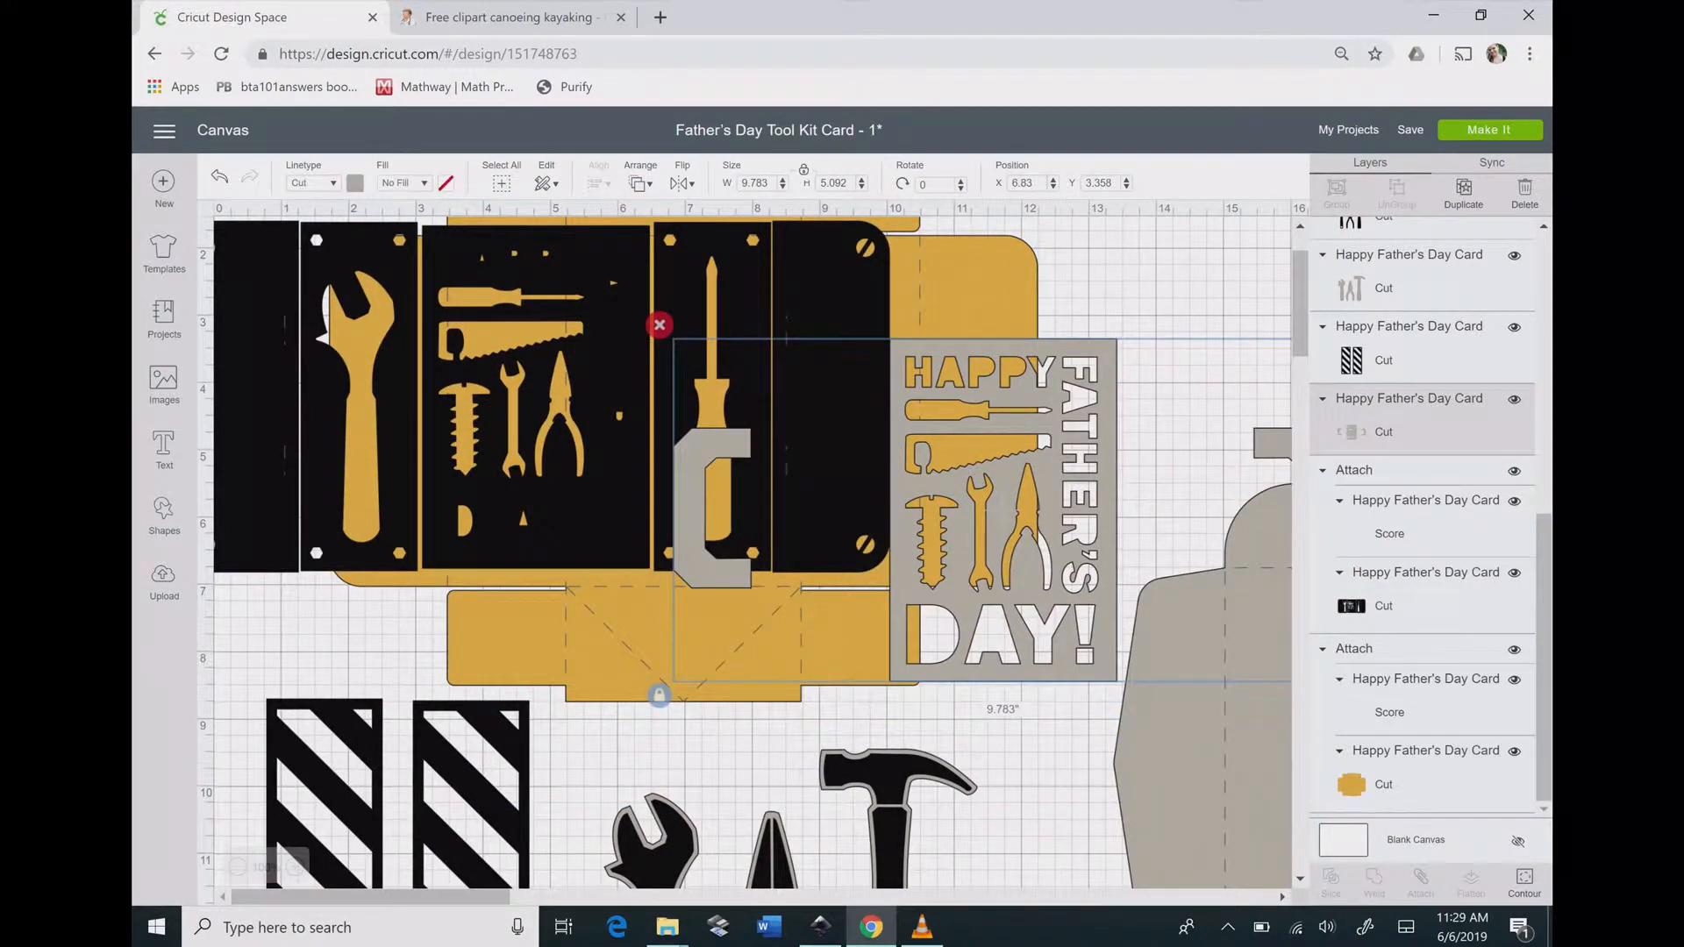
Hide the attached black toolbox layer and the attached yellow base layer.
click(574, 398)
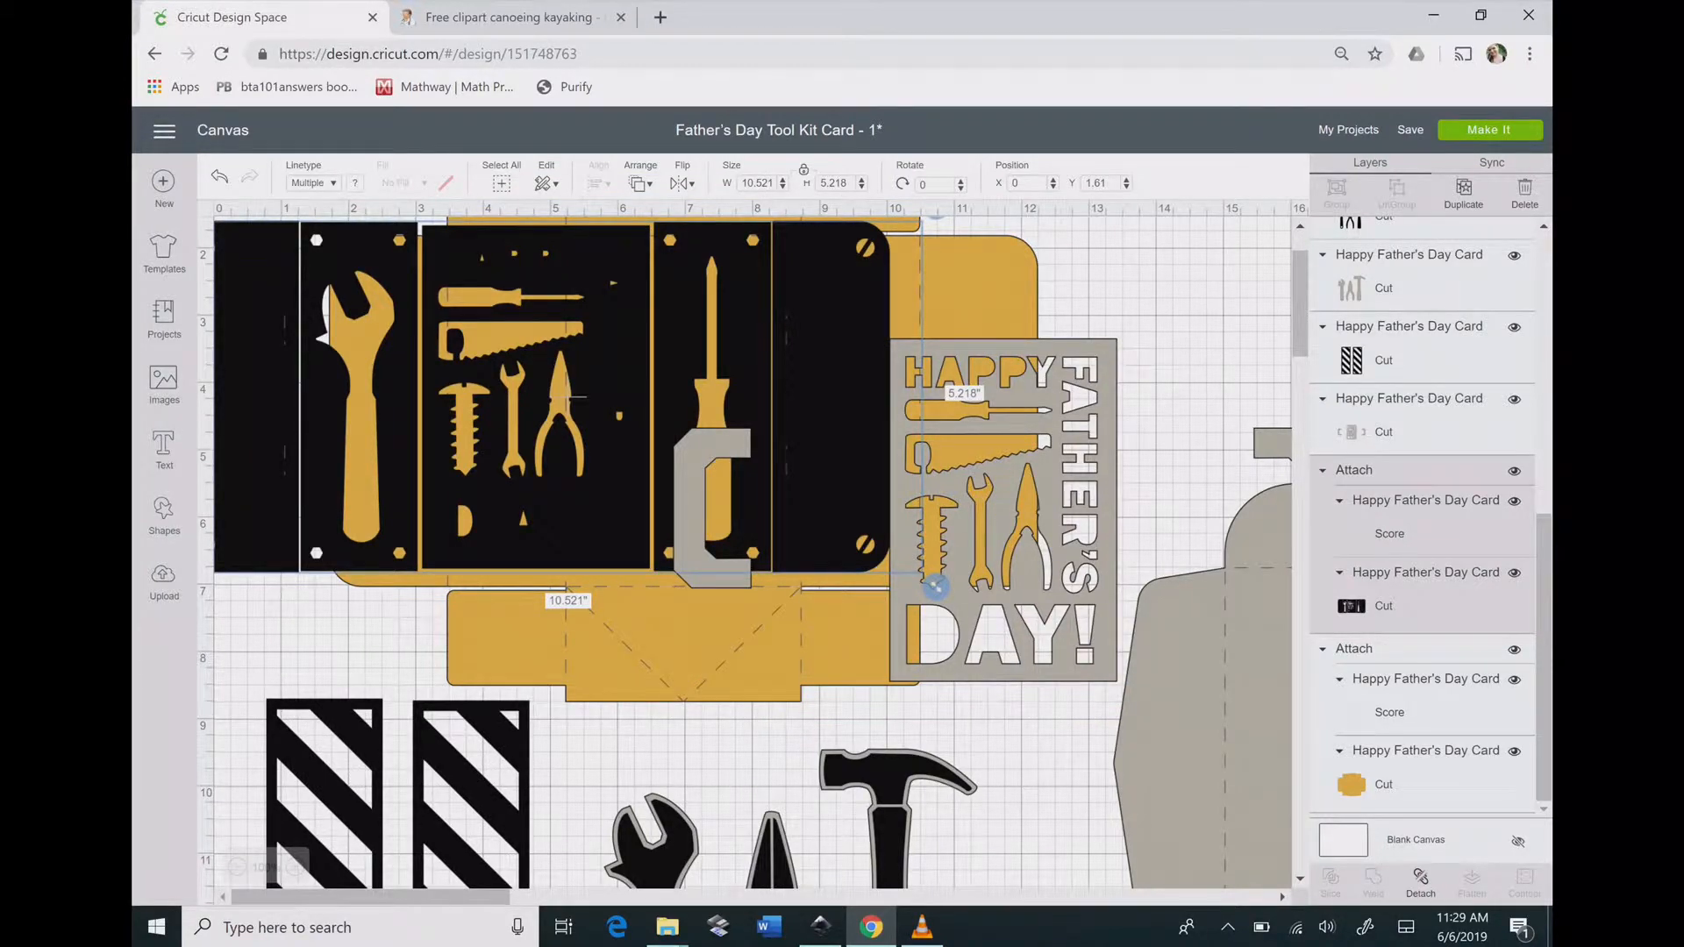
click(1514, 470)
click(999, 512)
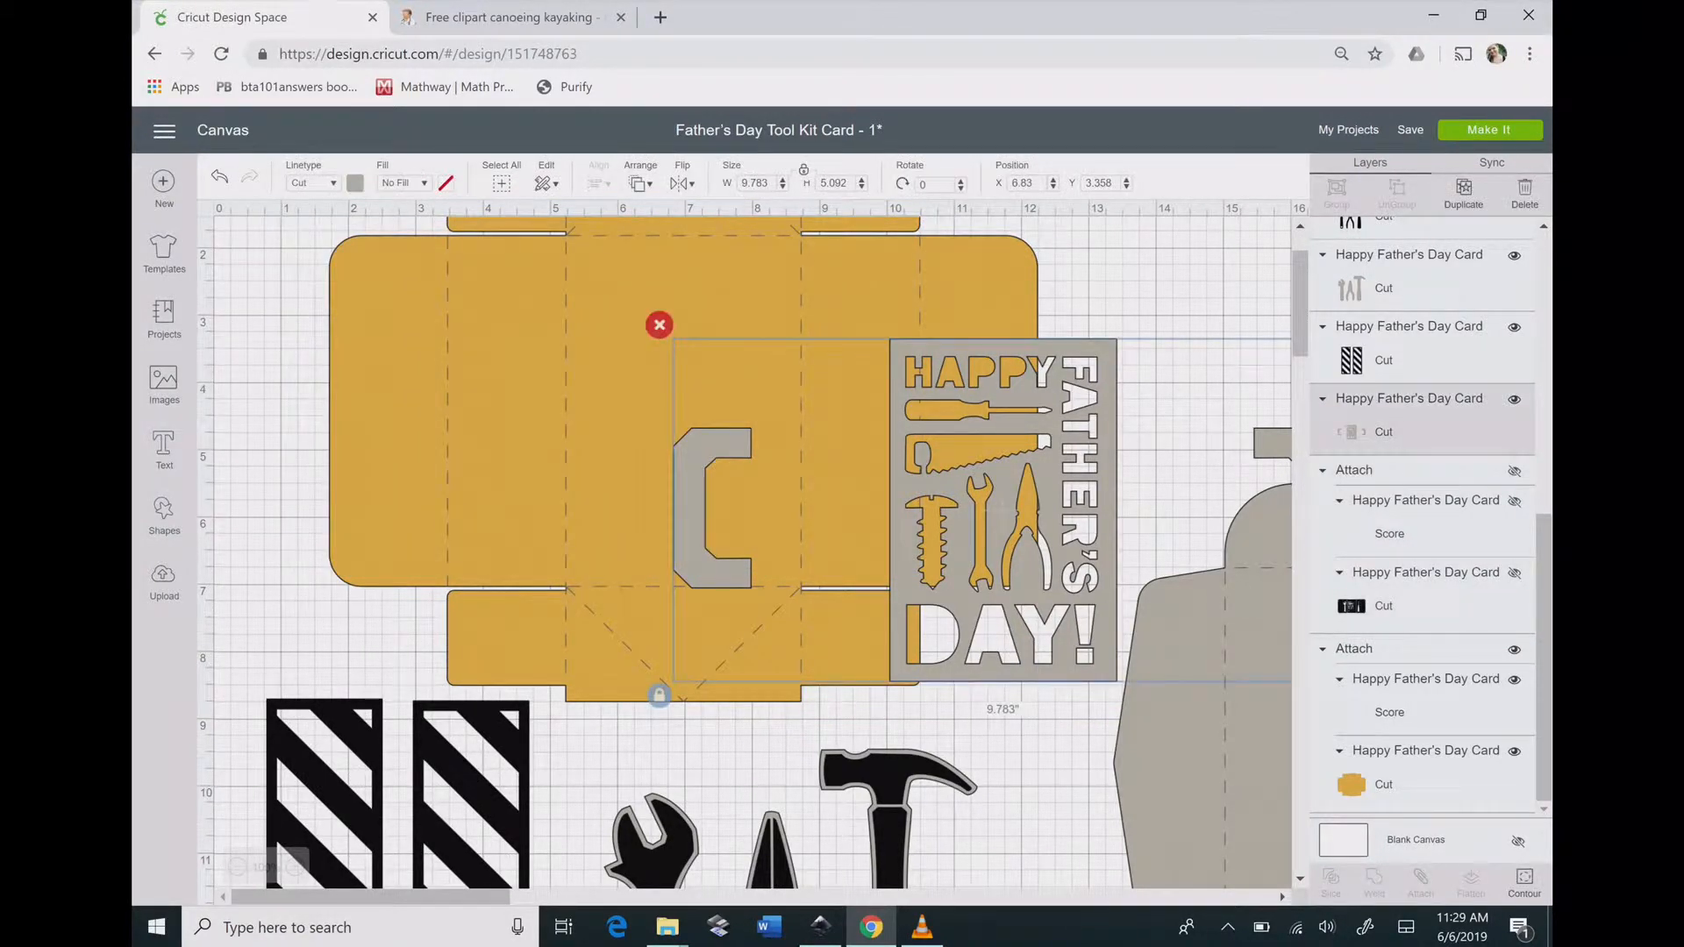
click(986, 511)
click(683, 410)
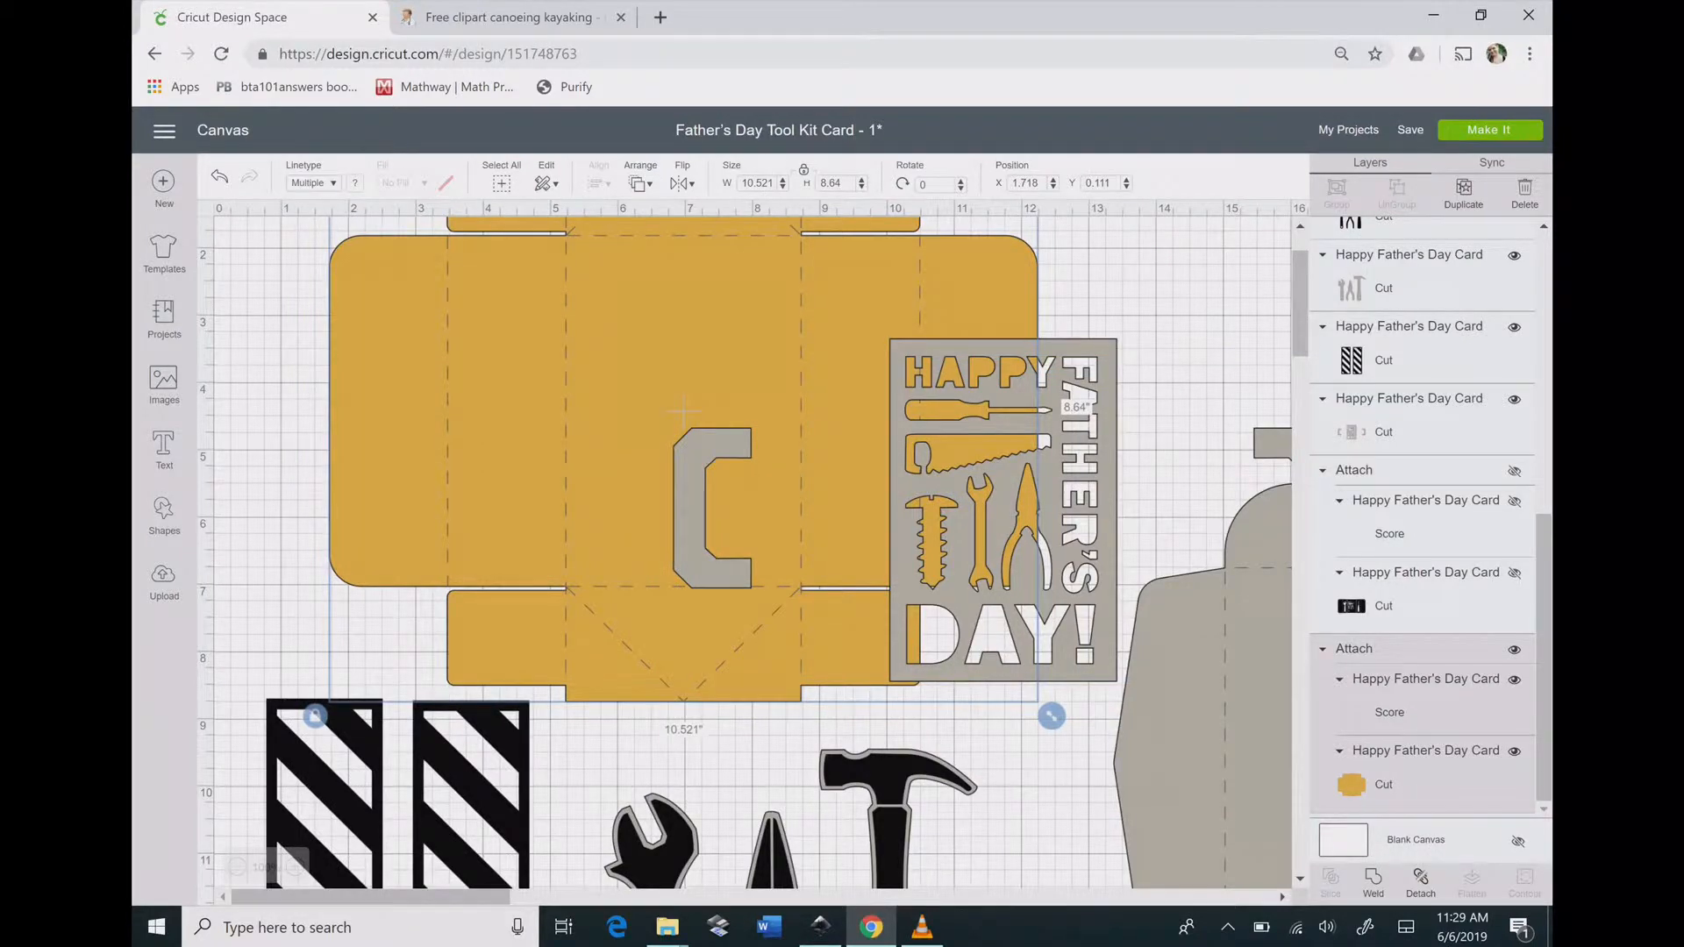
click(1513, 649)
Hide the striped panels, both hand-tool layers and the large attached grey envelope.
click(468, 780)
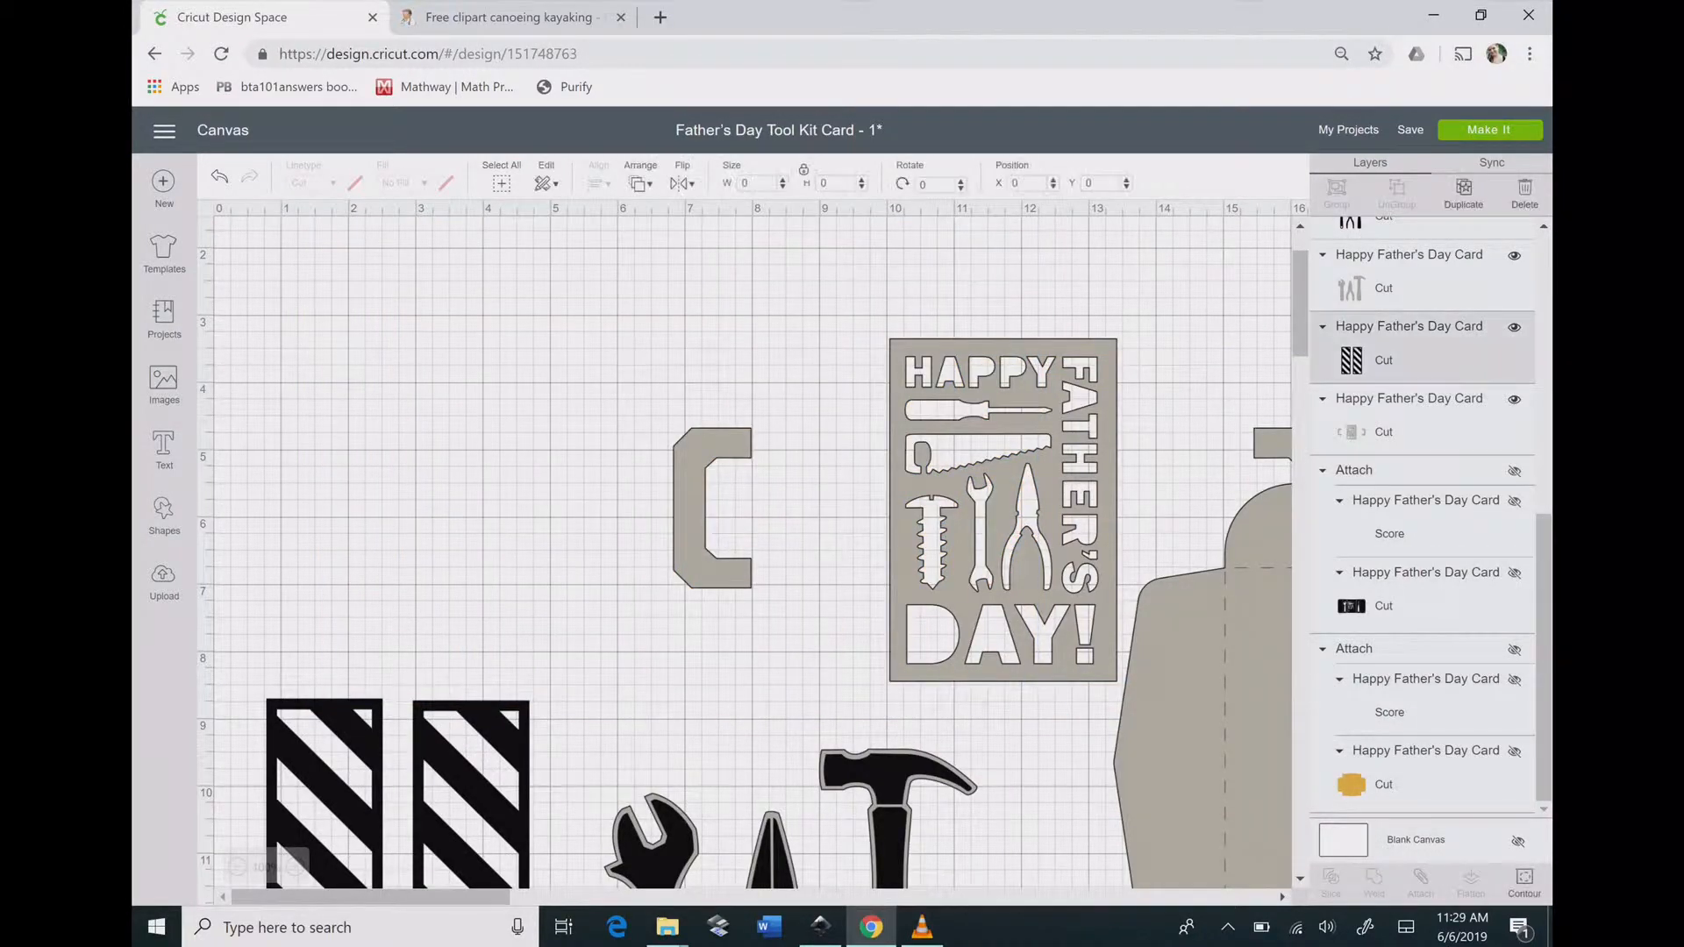
click(1514, 327)
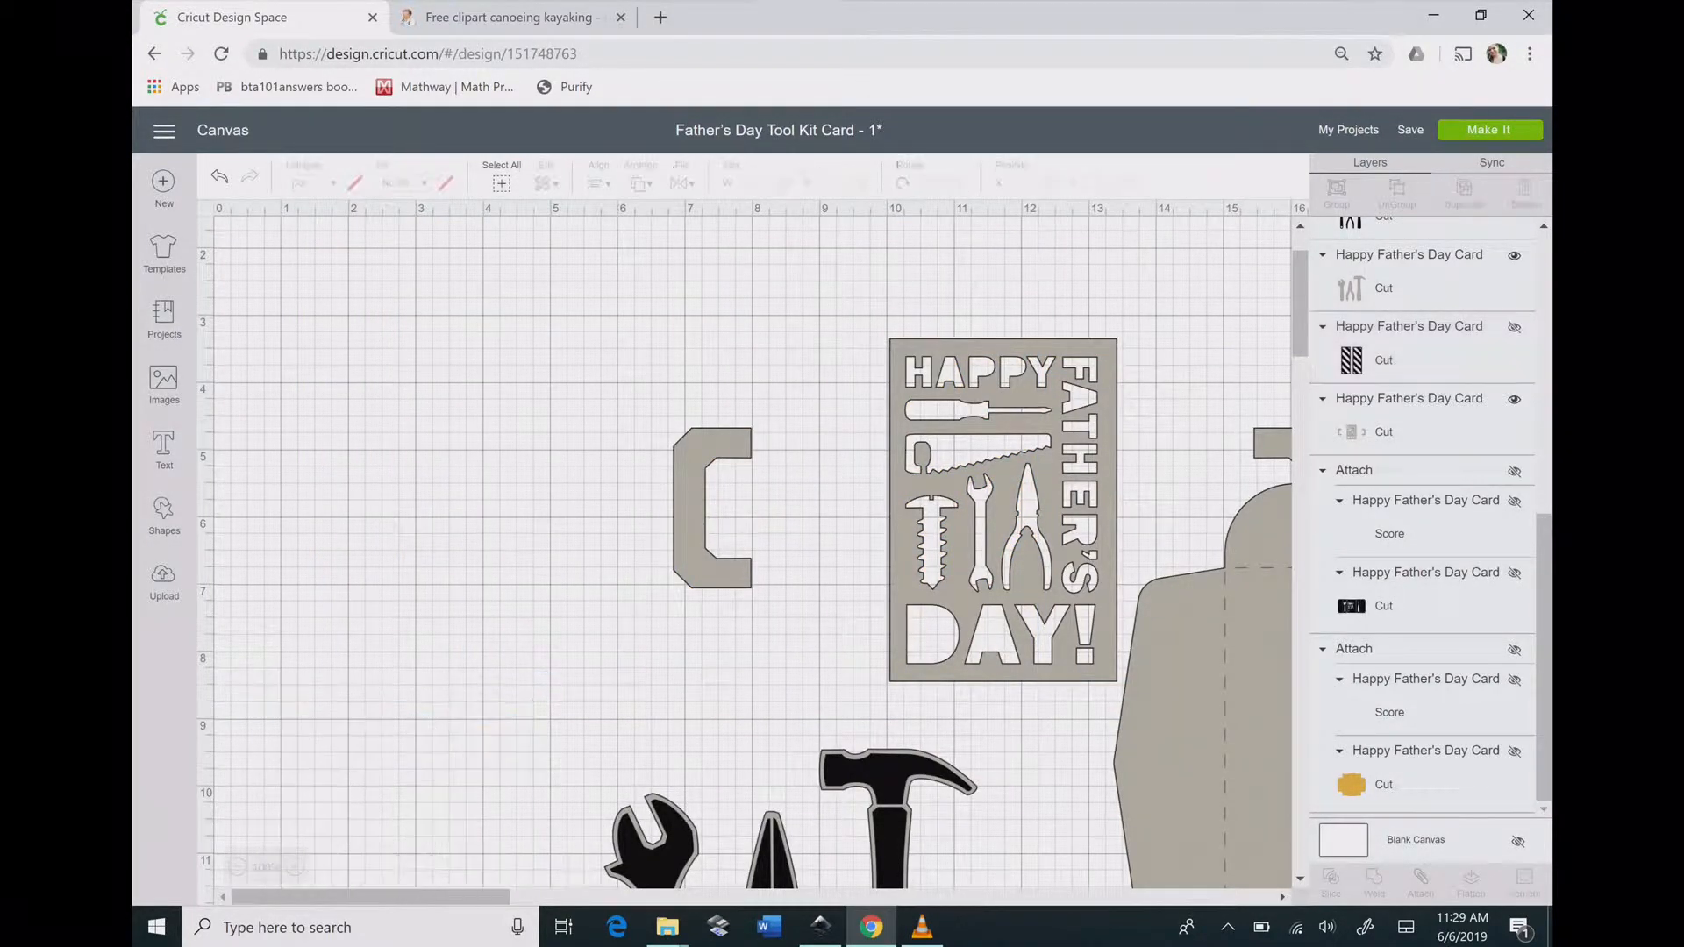
drag(579, 736, 991, 868)
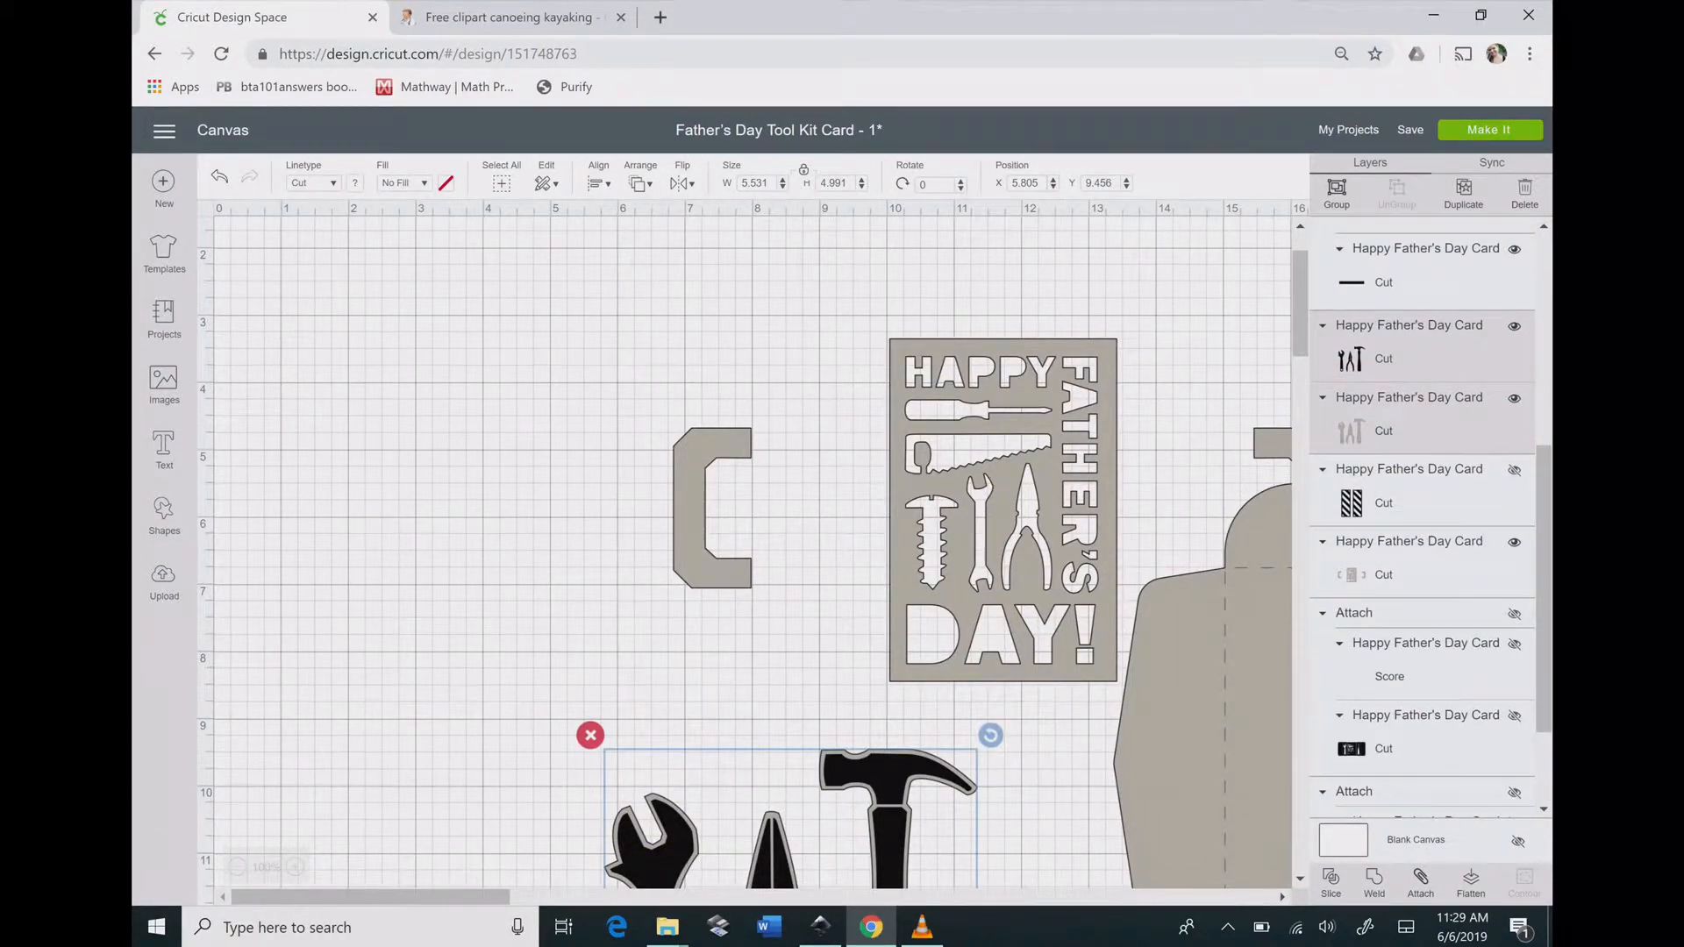
click(1514, 326)
click(1513, 398)
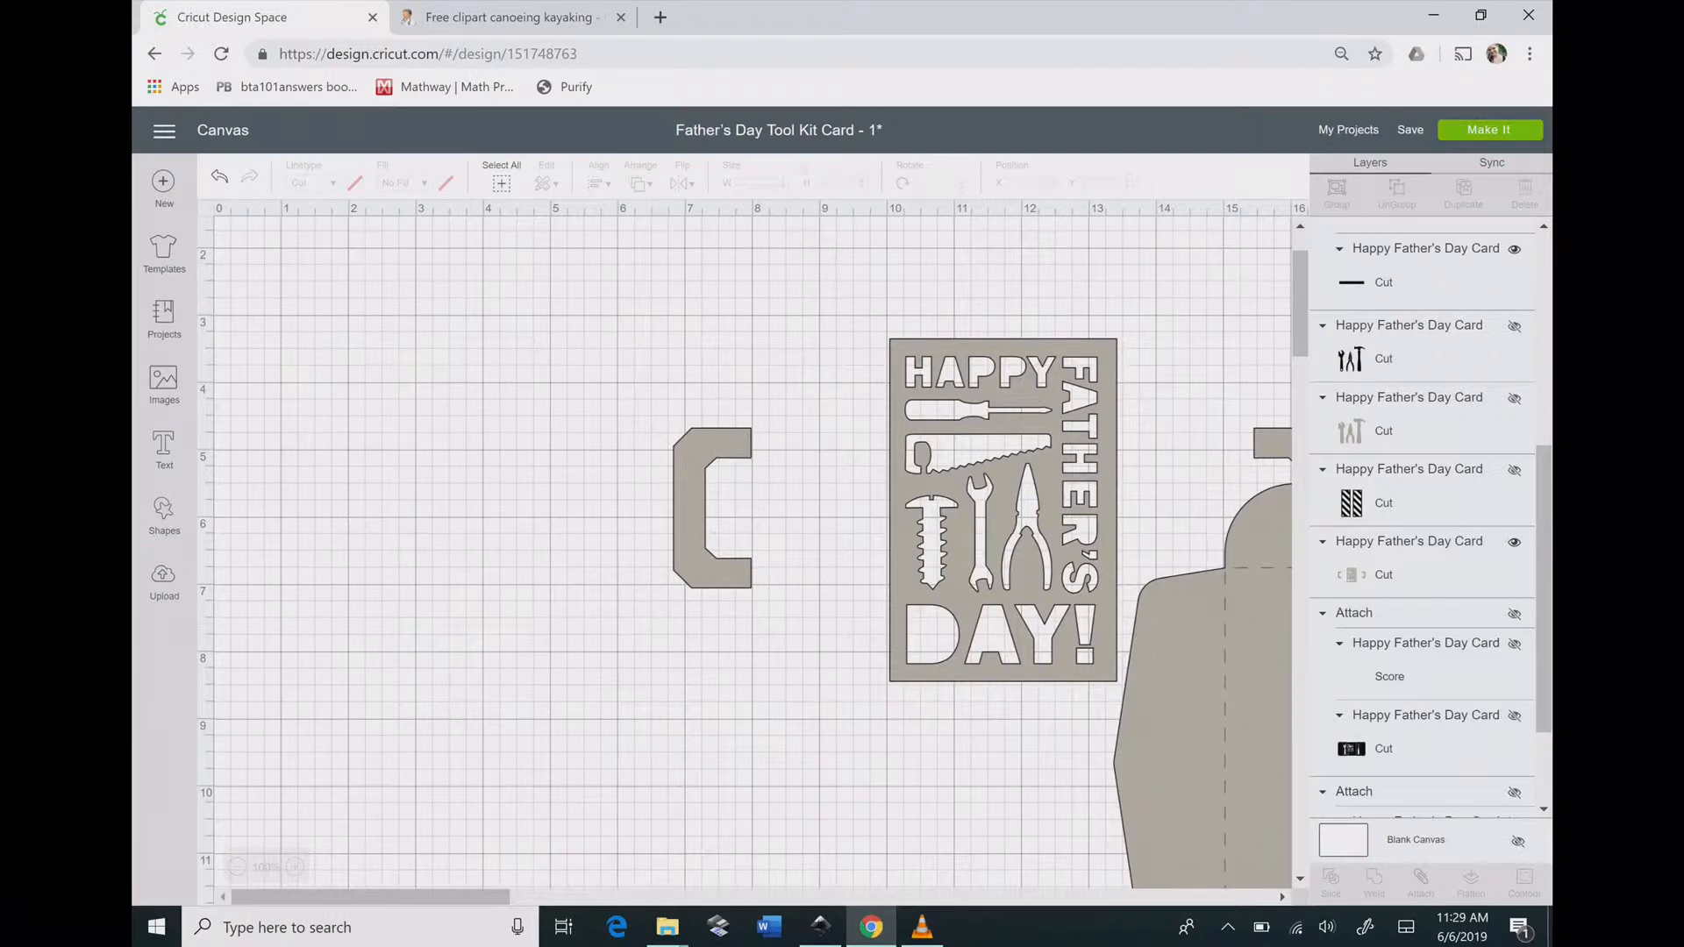
click(1202, 684)
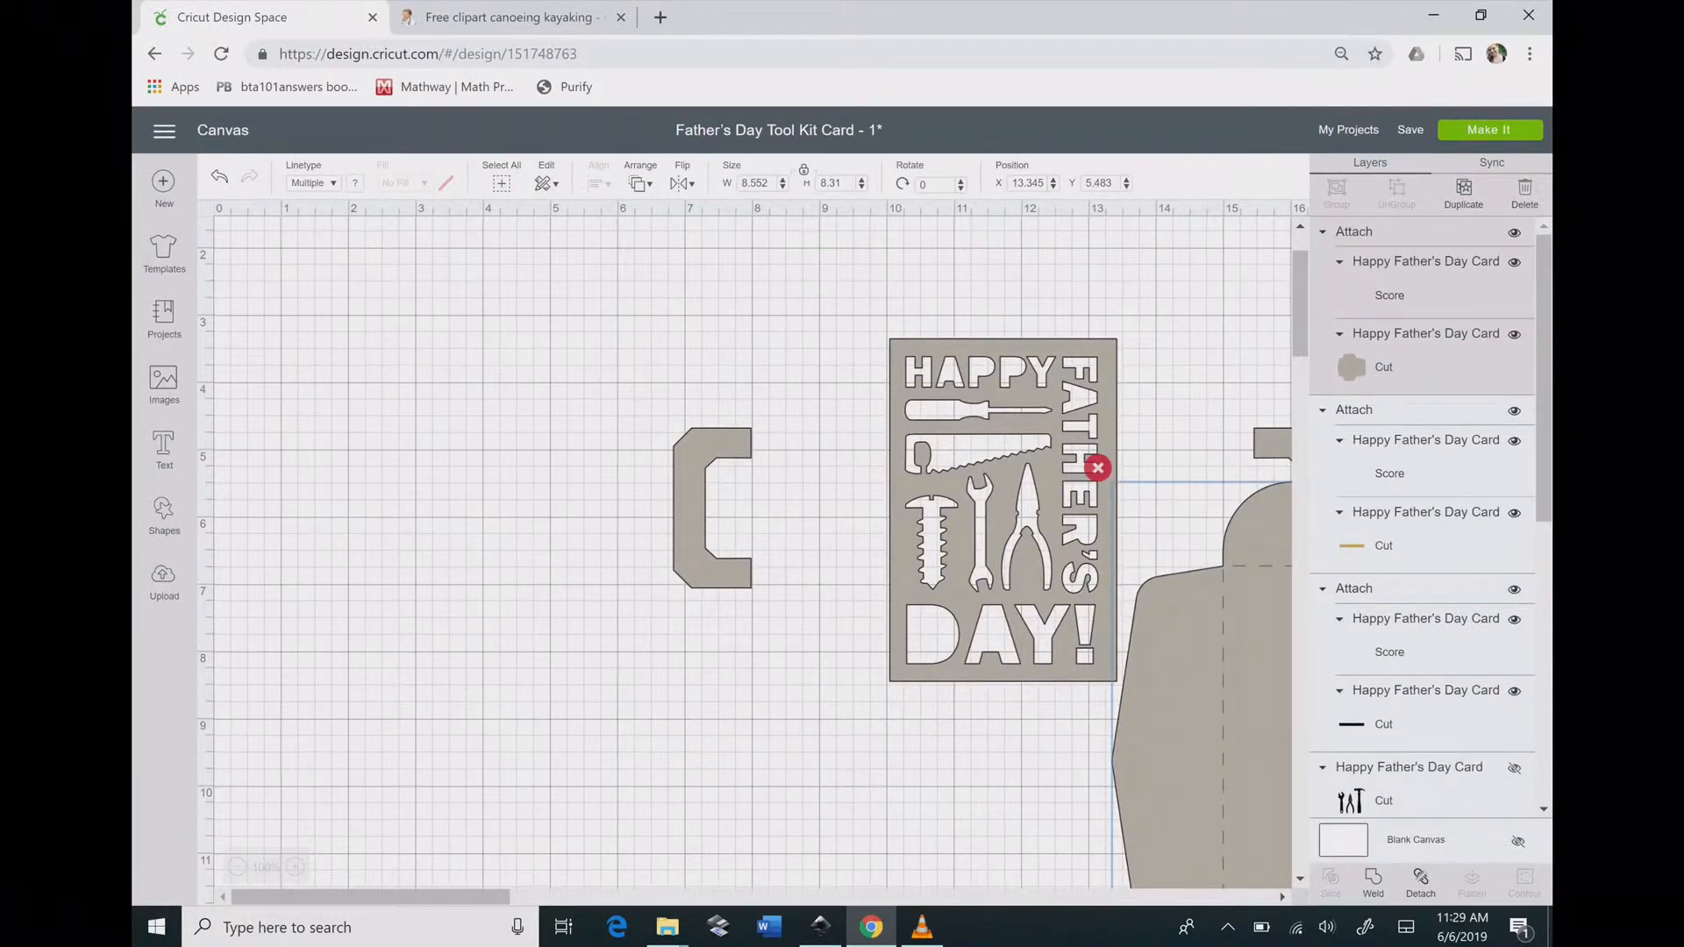
click(1514, 232)
Keep a hidden duplicate of the grey Father's Day layer and hide the original's handle and cutout contours, leaving a solid rectangle.
drag(1002, 509, 691, 486)
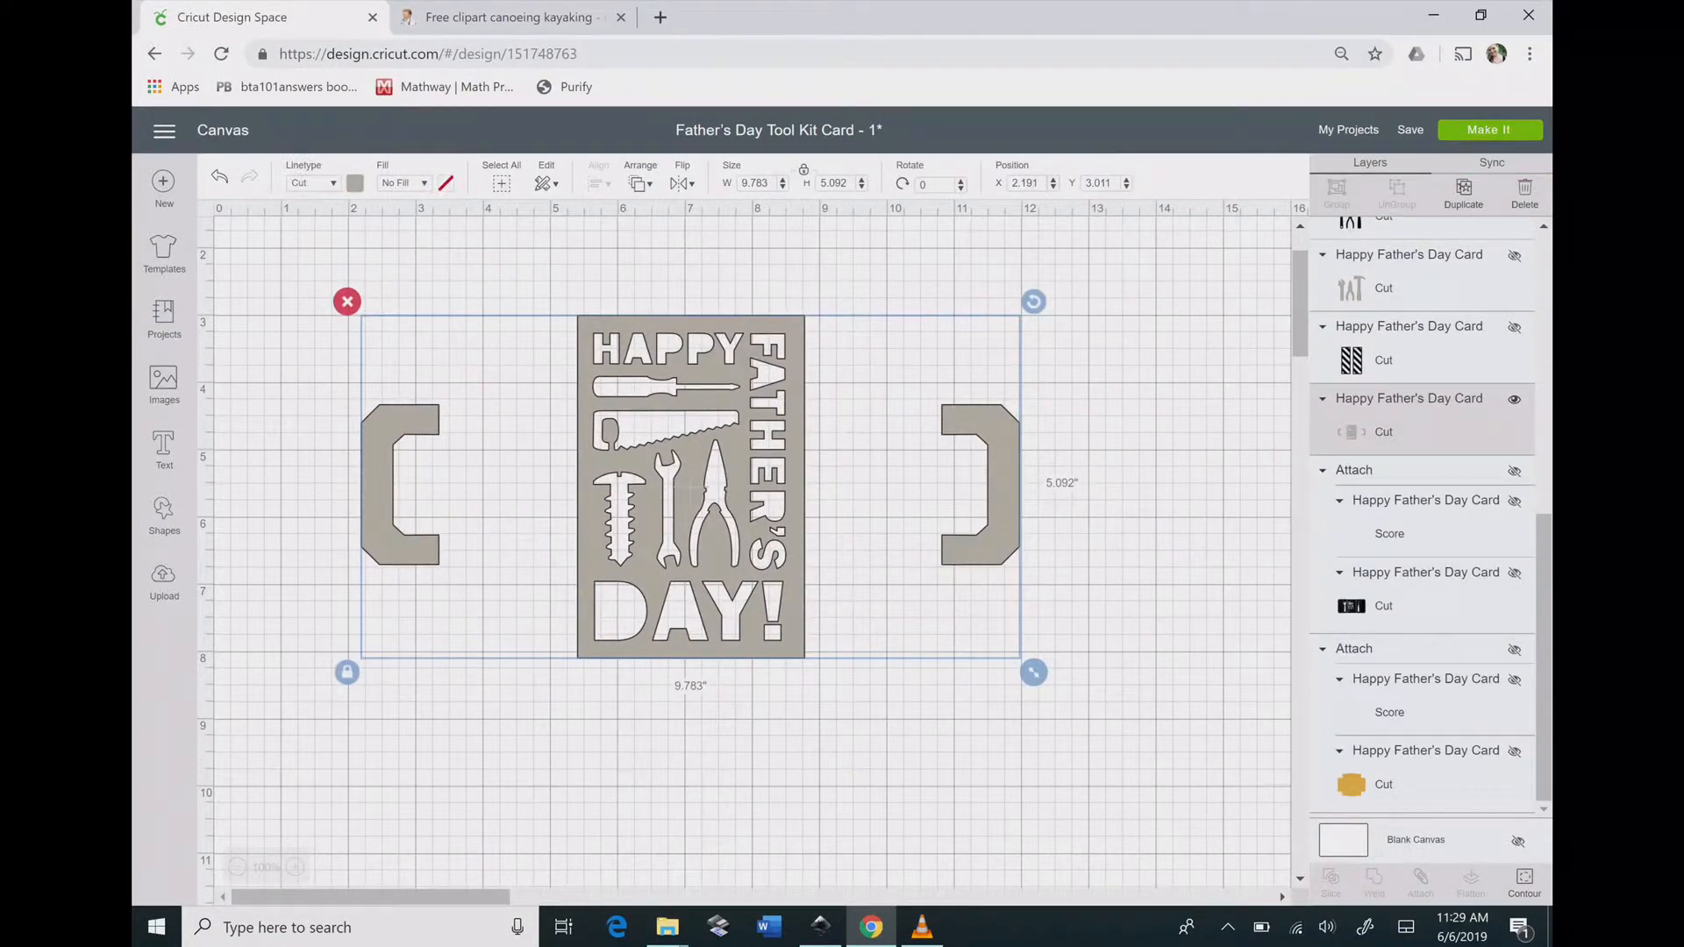
key(ctrl+d)
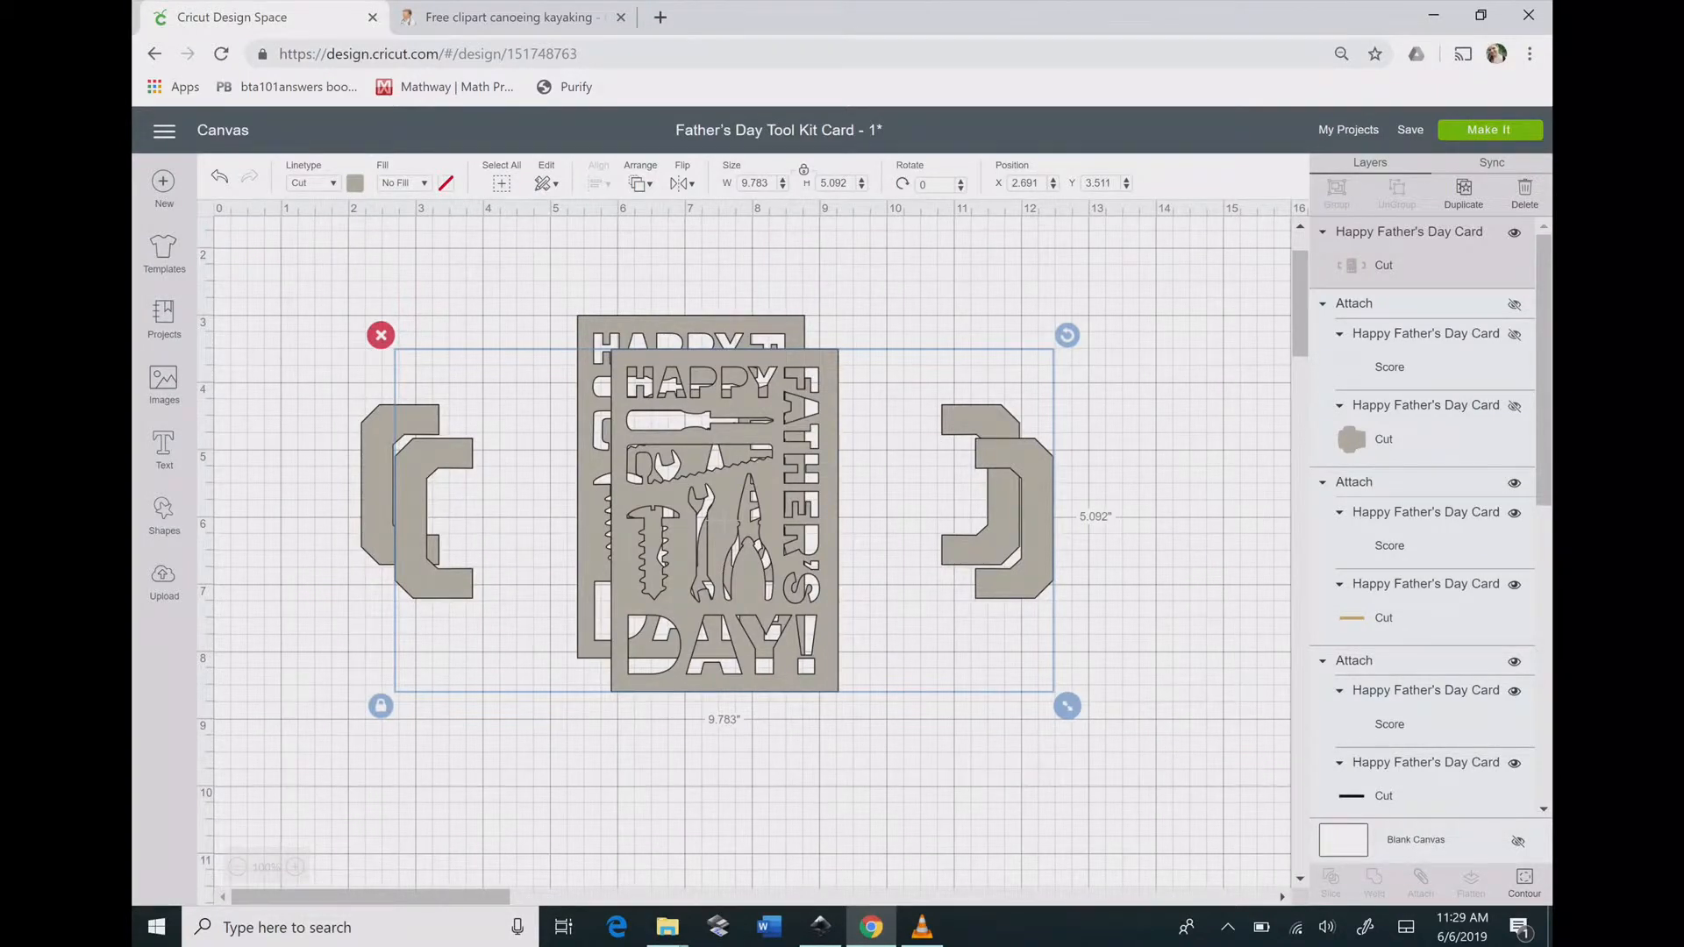
key(ctrl+z)
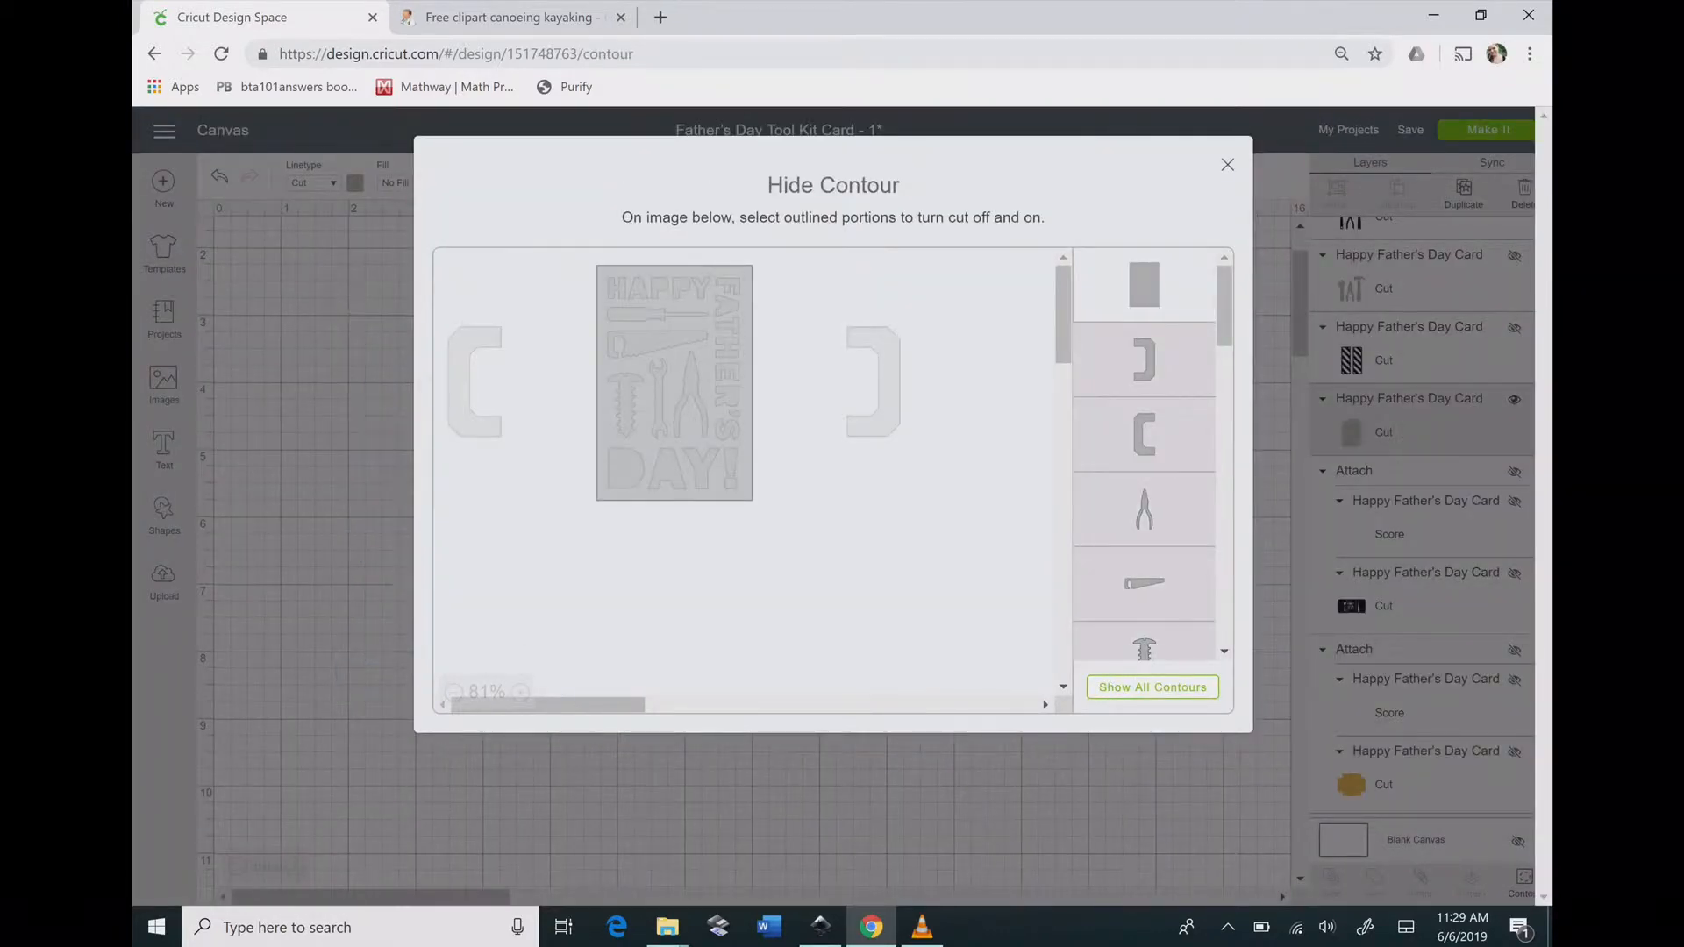
key(Escape)
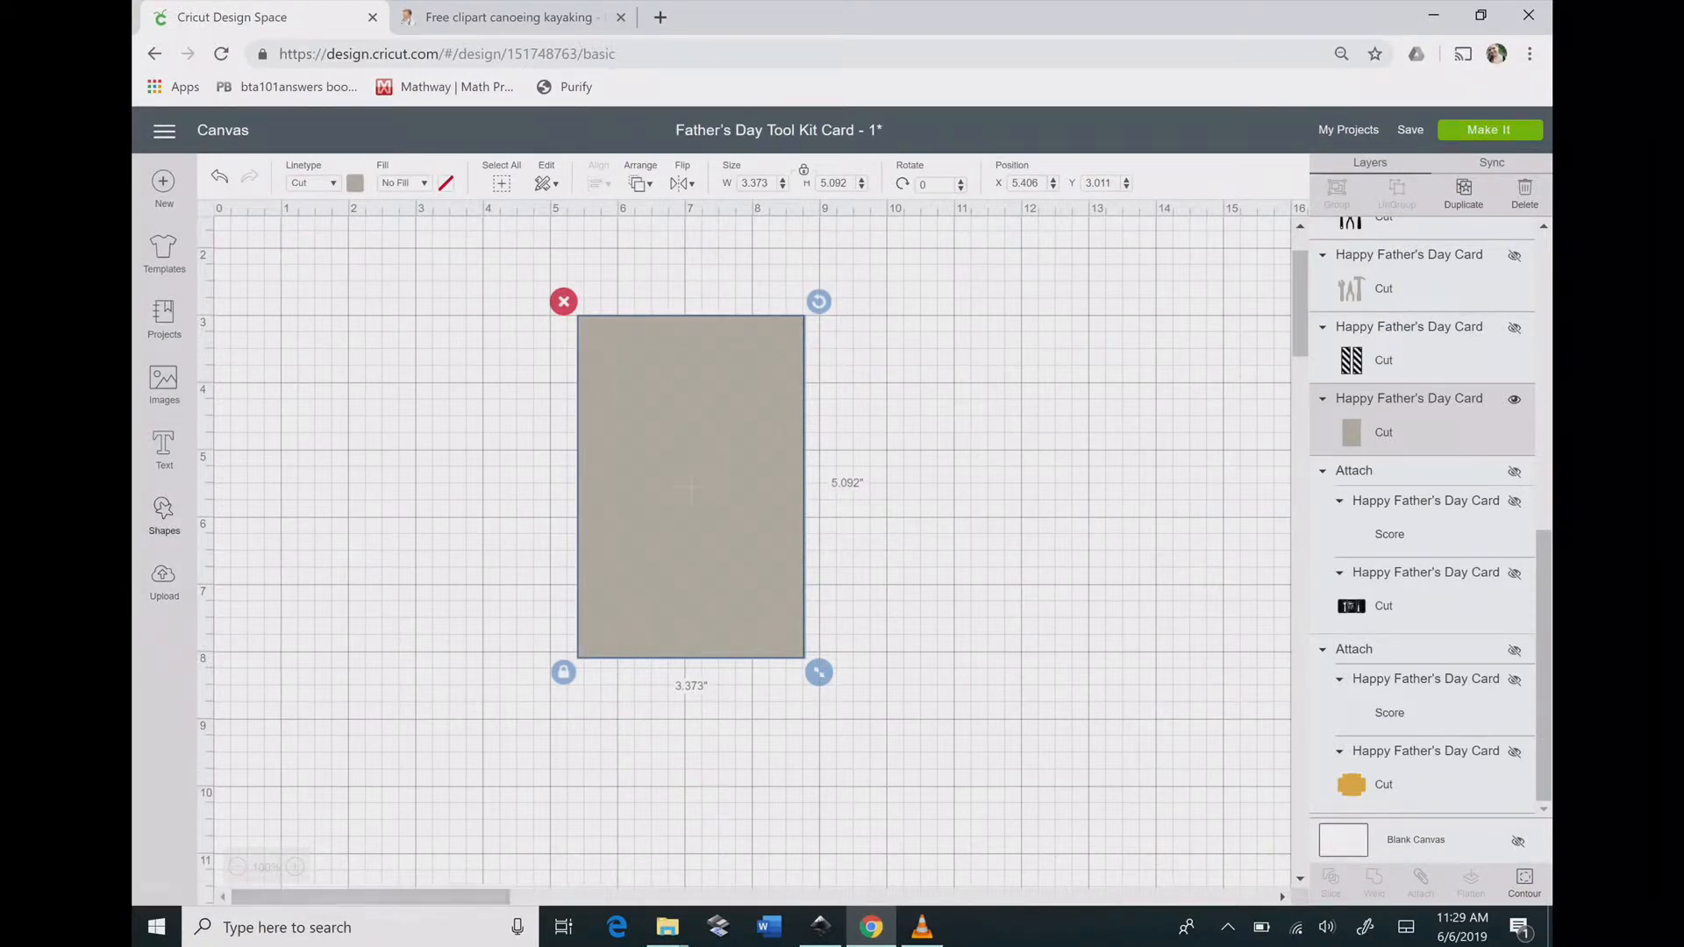
Add a circle, resize it to 1.5 inches and place it overlapping the middle of the grey rectangle's top edge.
click(164, 513)
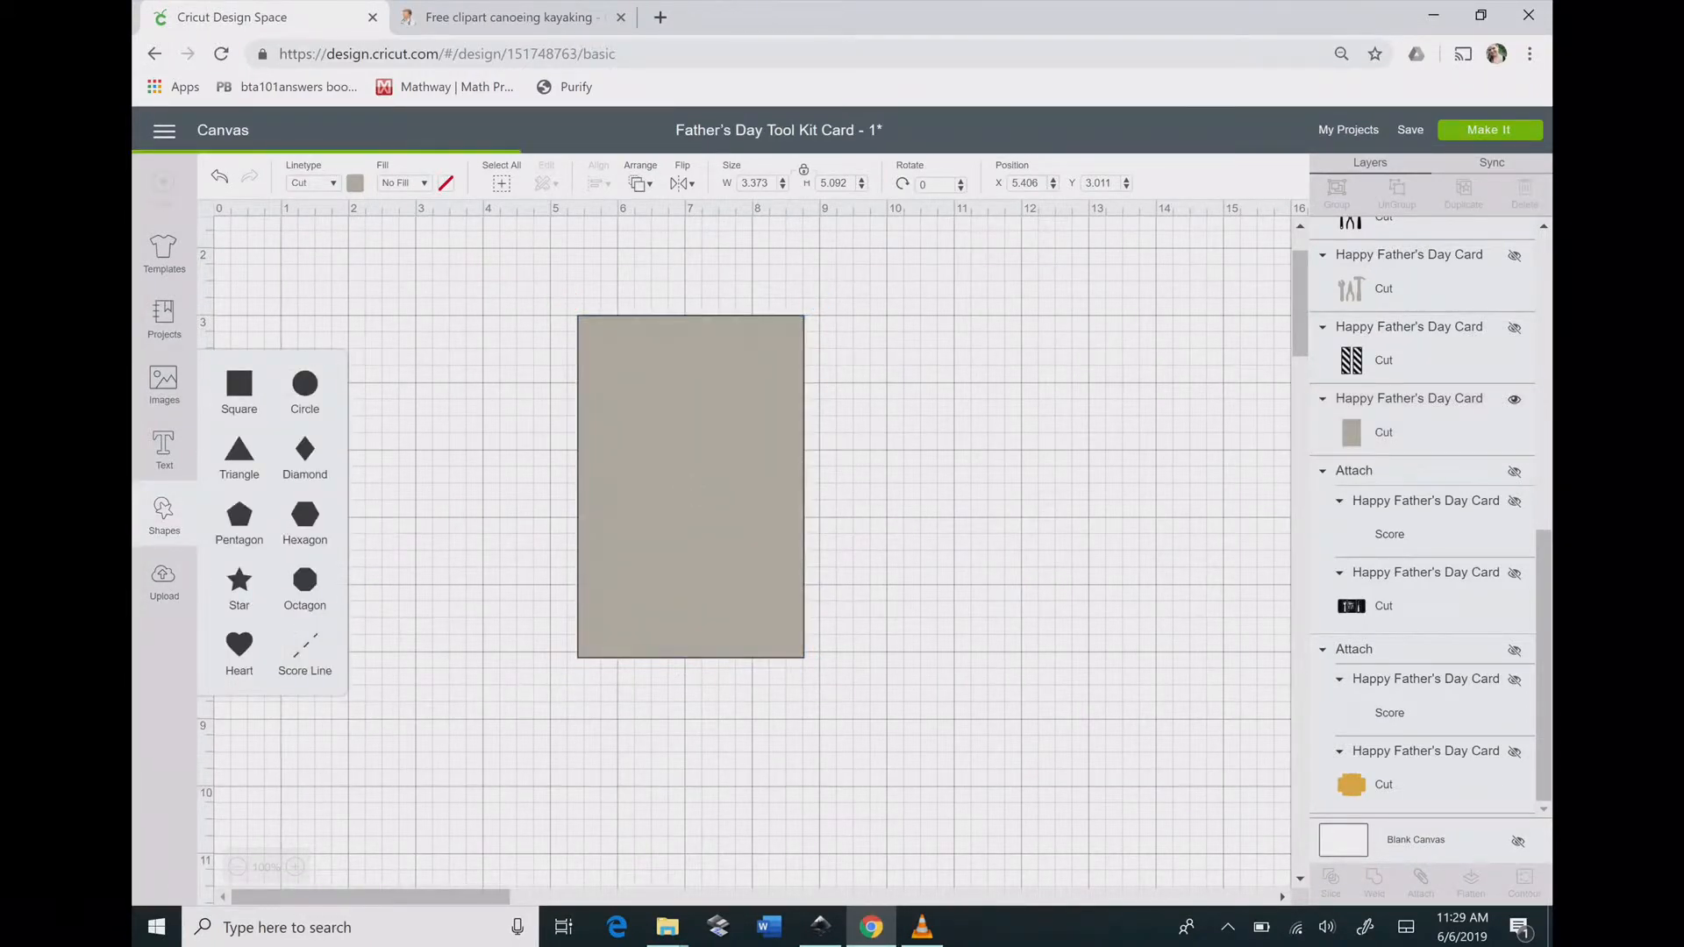
click(305, 383)
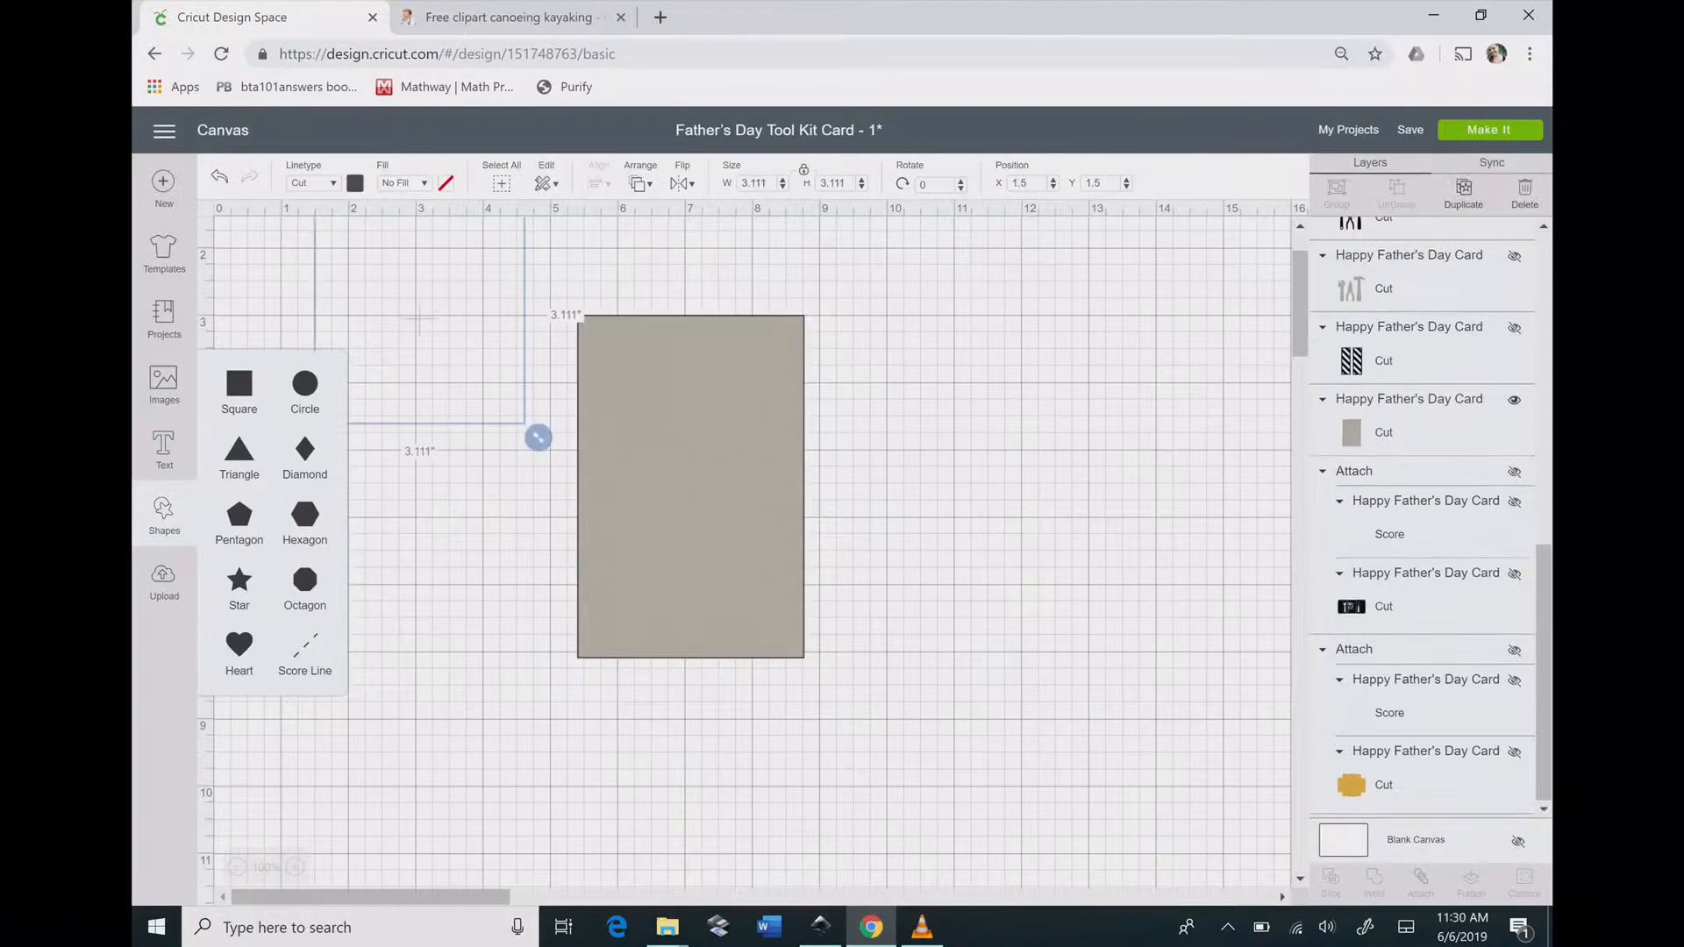
drag(419, 321, 450, 371)
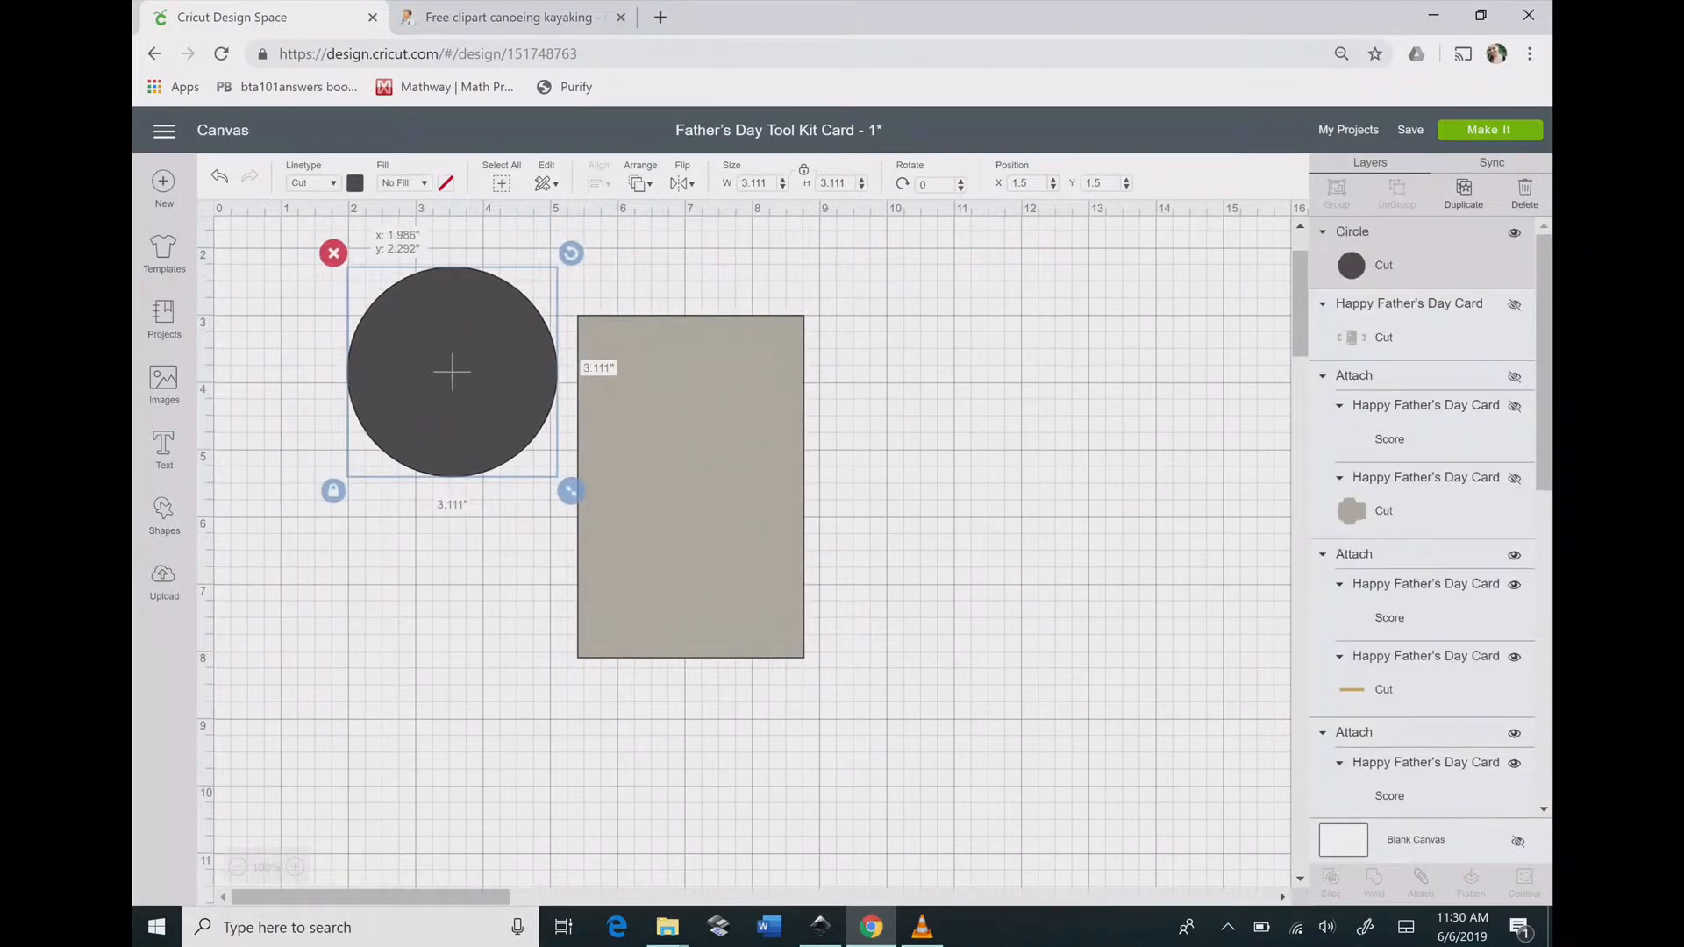
drag(568, 489, 490, 411)
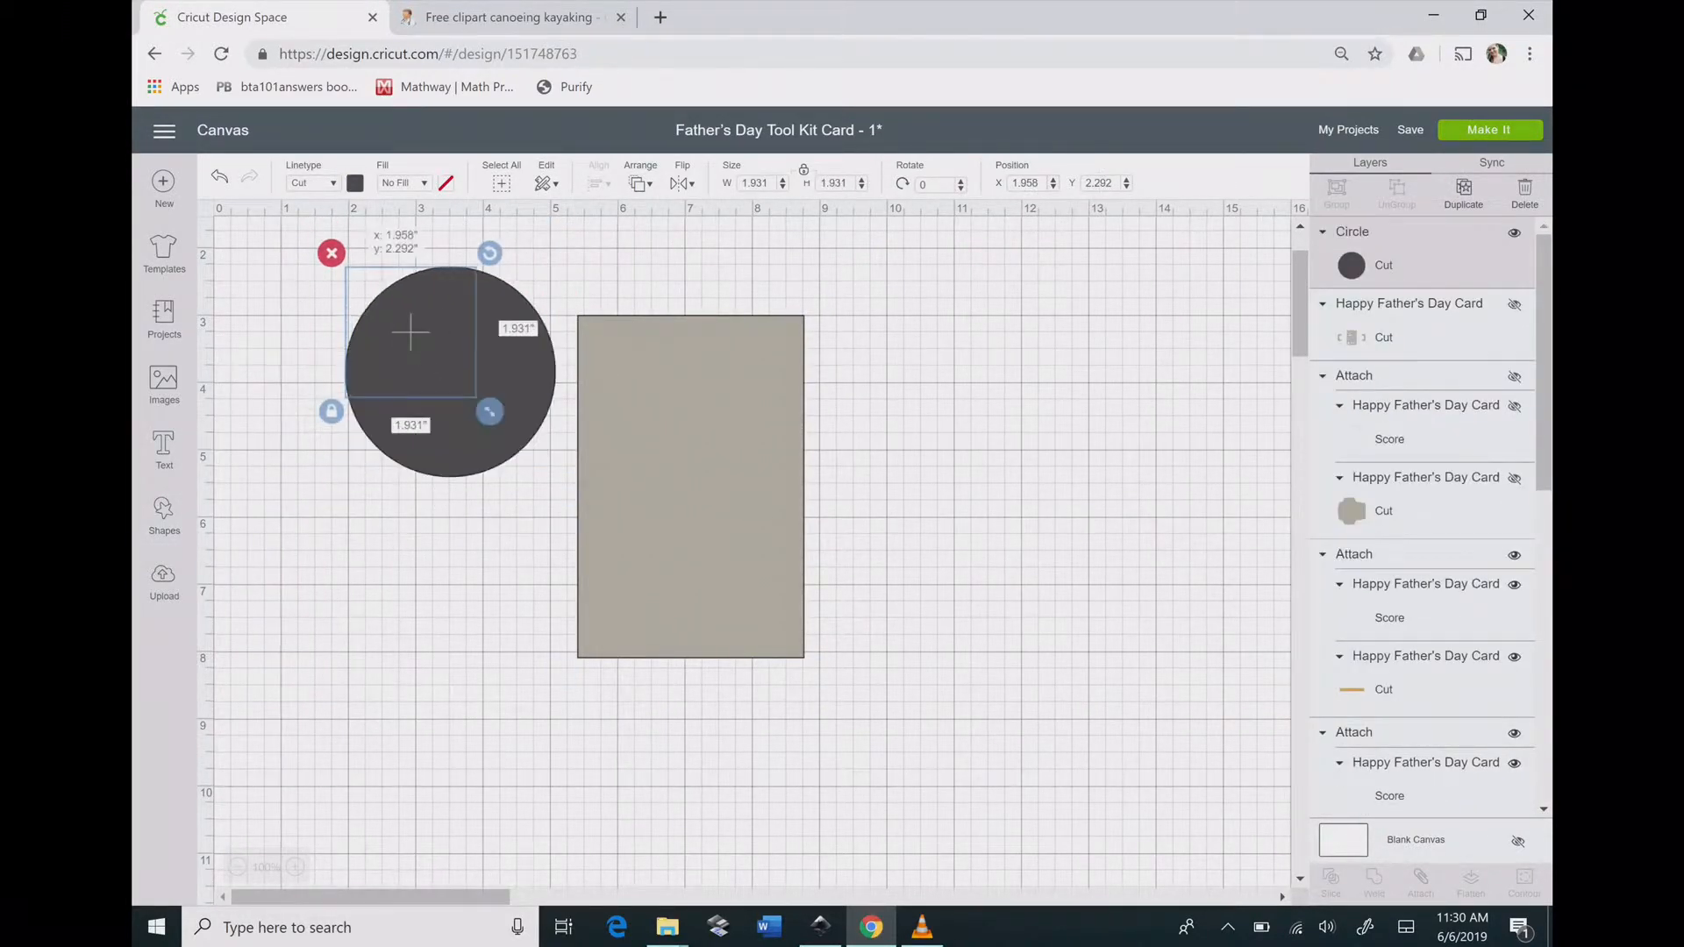
drag(411, 331, 694, 299)
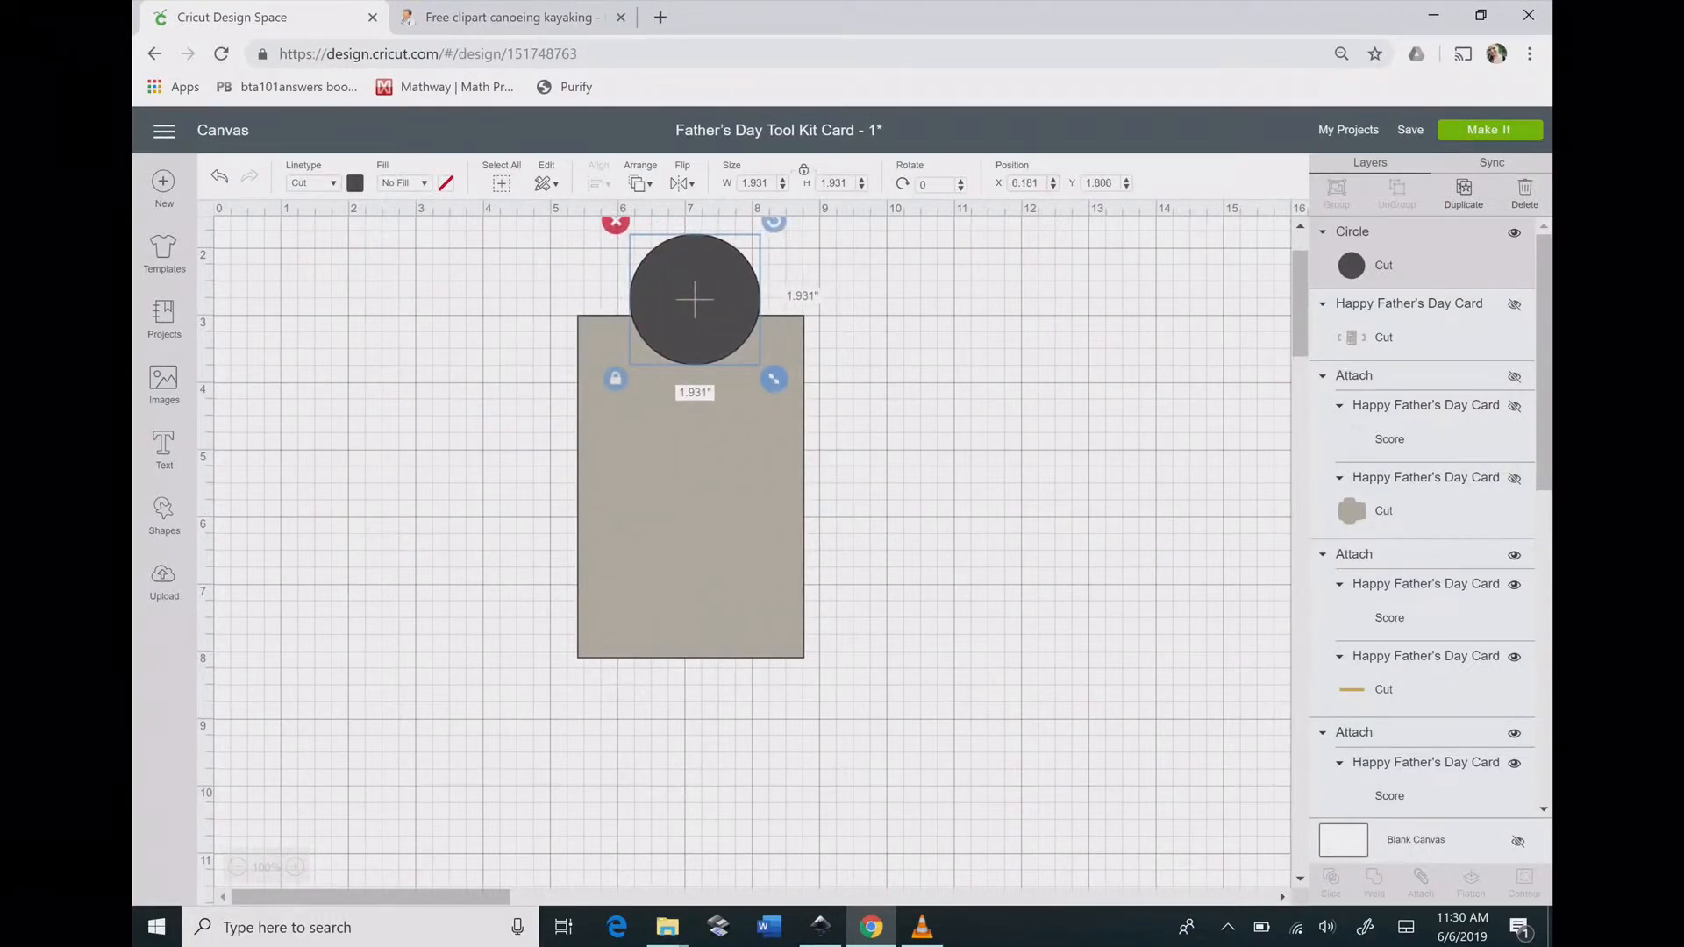
drag(773, 379, 744, 350)
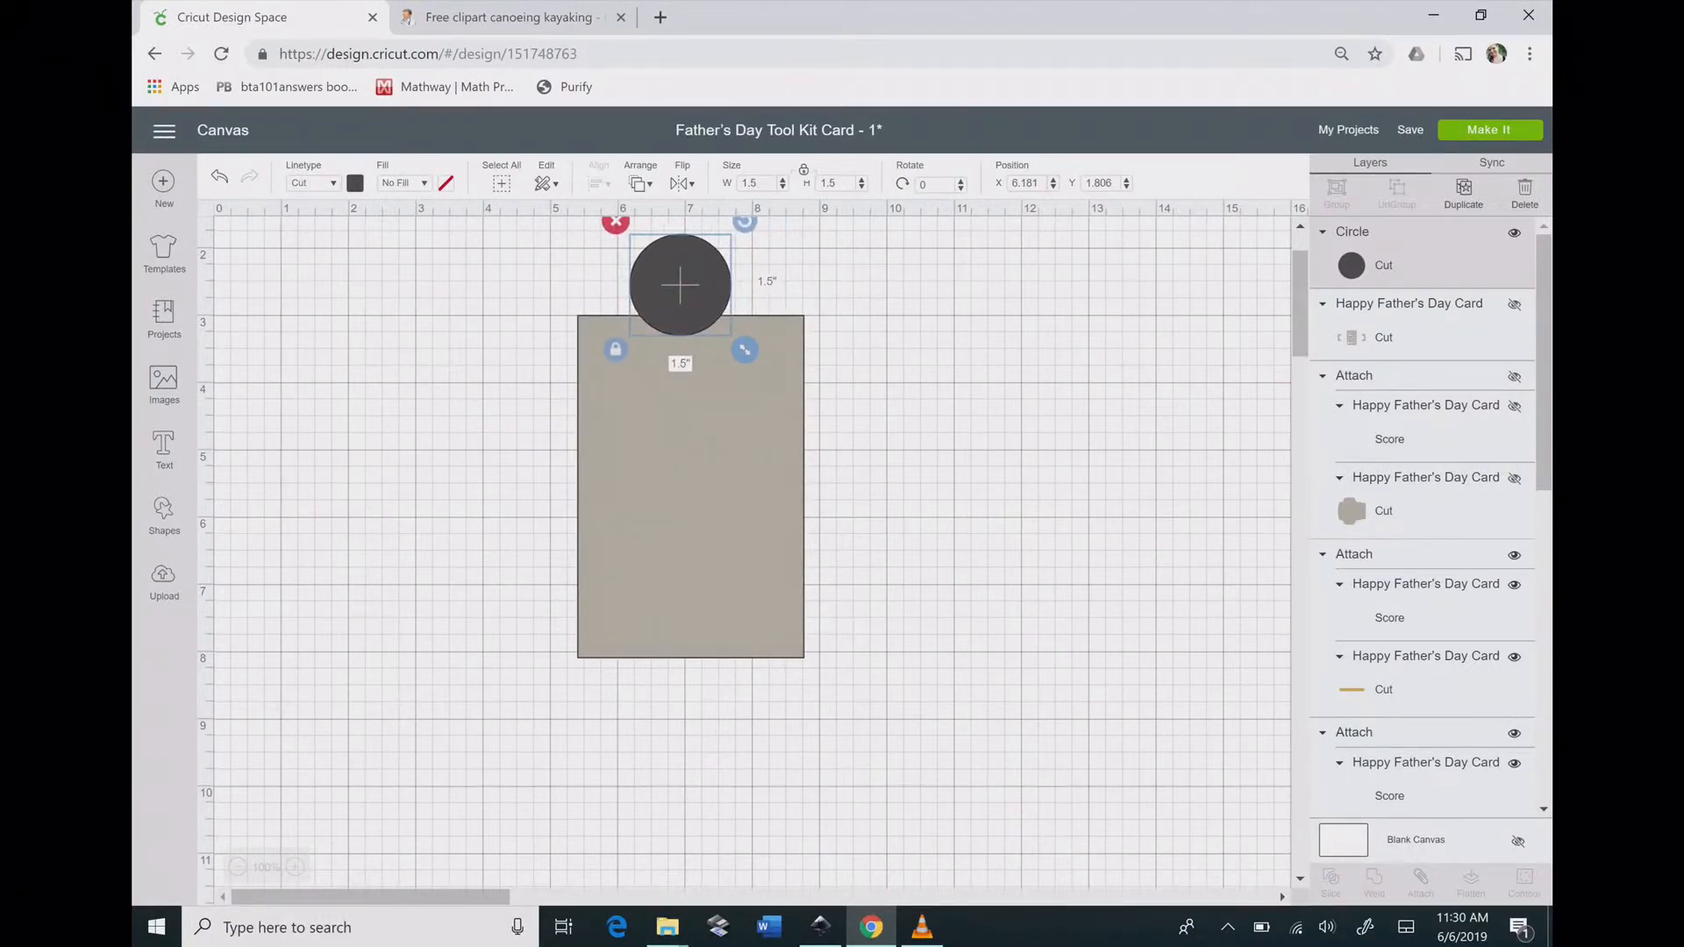
drag(679, 285, 693, 299)
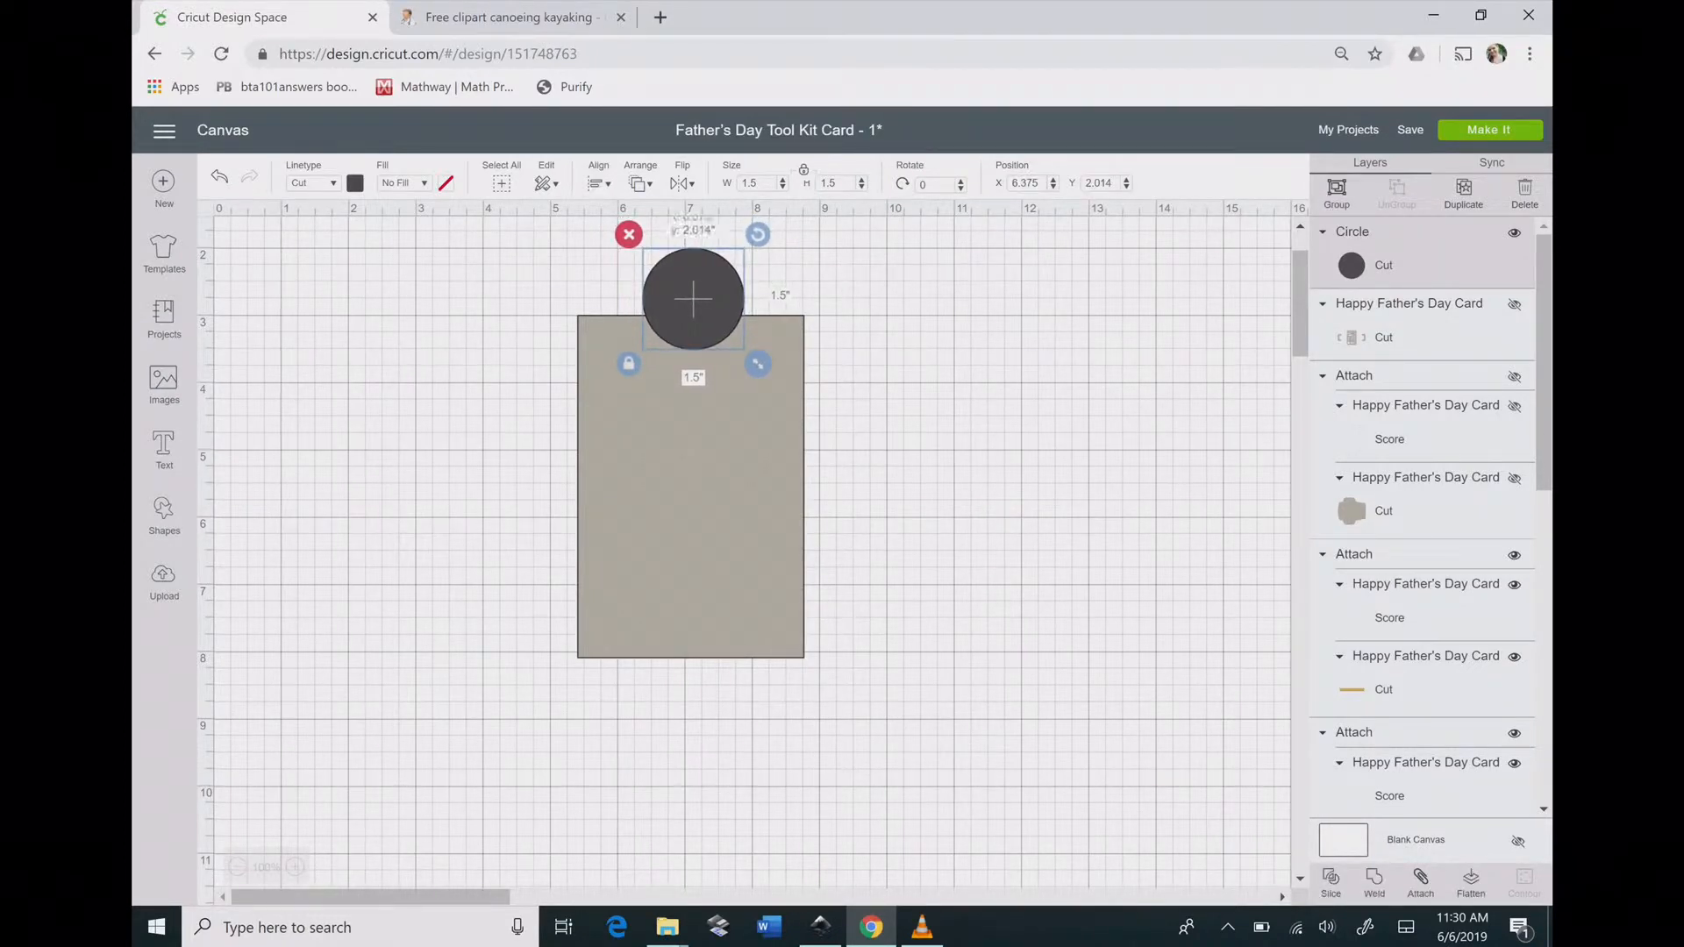
Center the circle horizontally on the grey rectangle and slice the two shapes.
shift+click(689, 458)
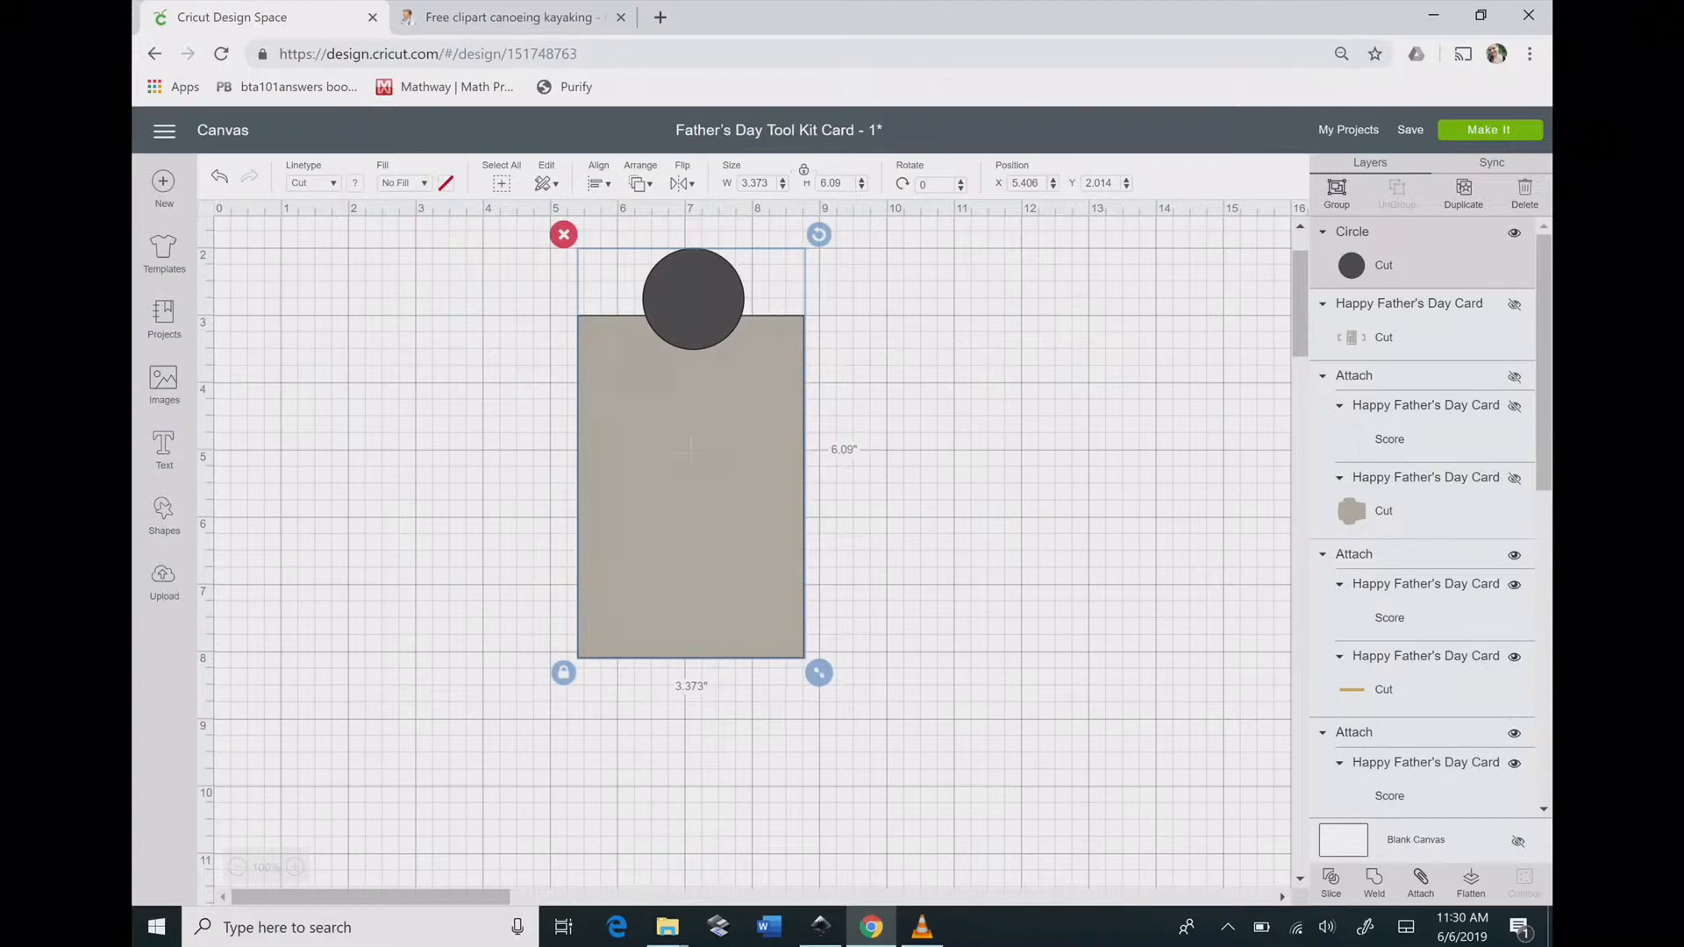
click(599, 184)
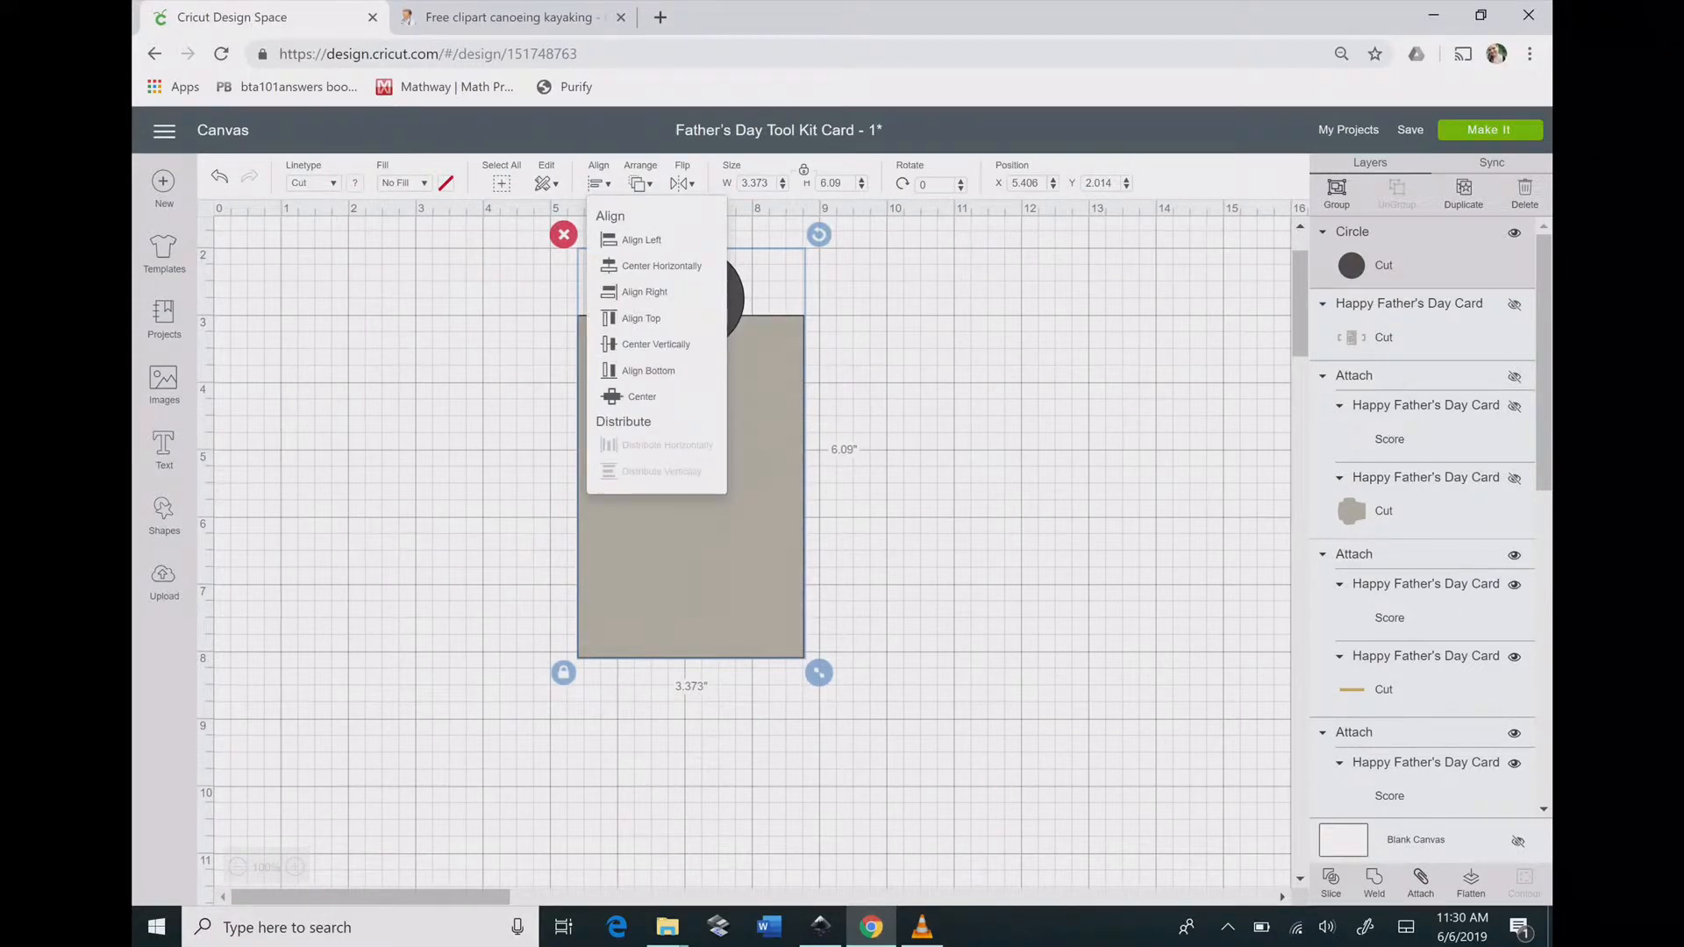
click(661, 266)
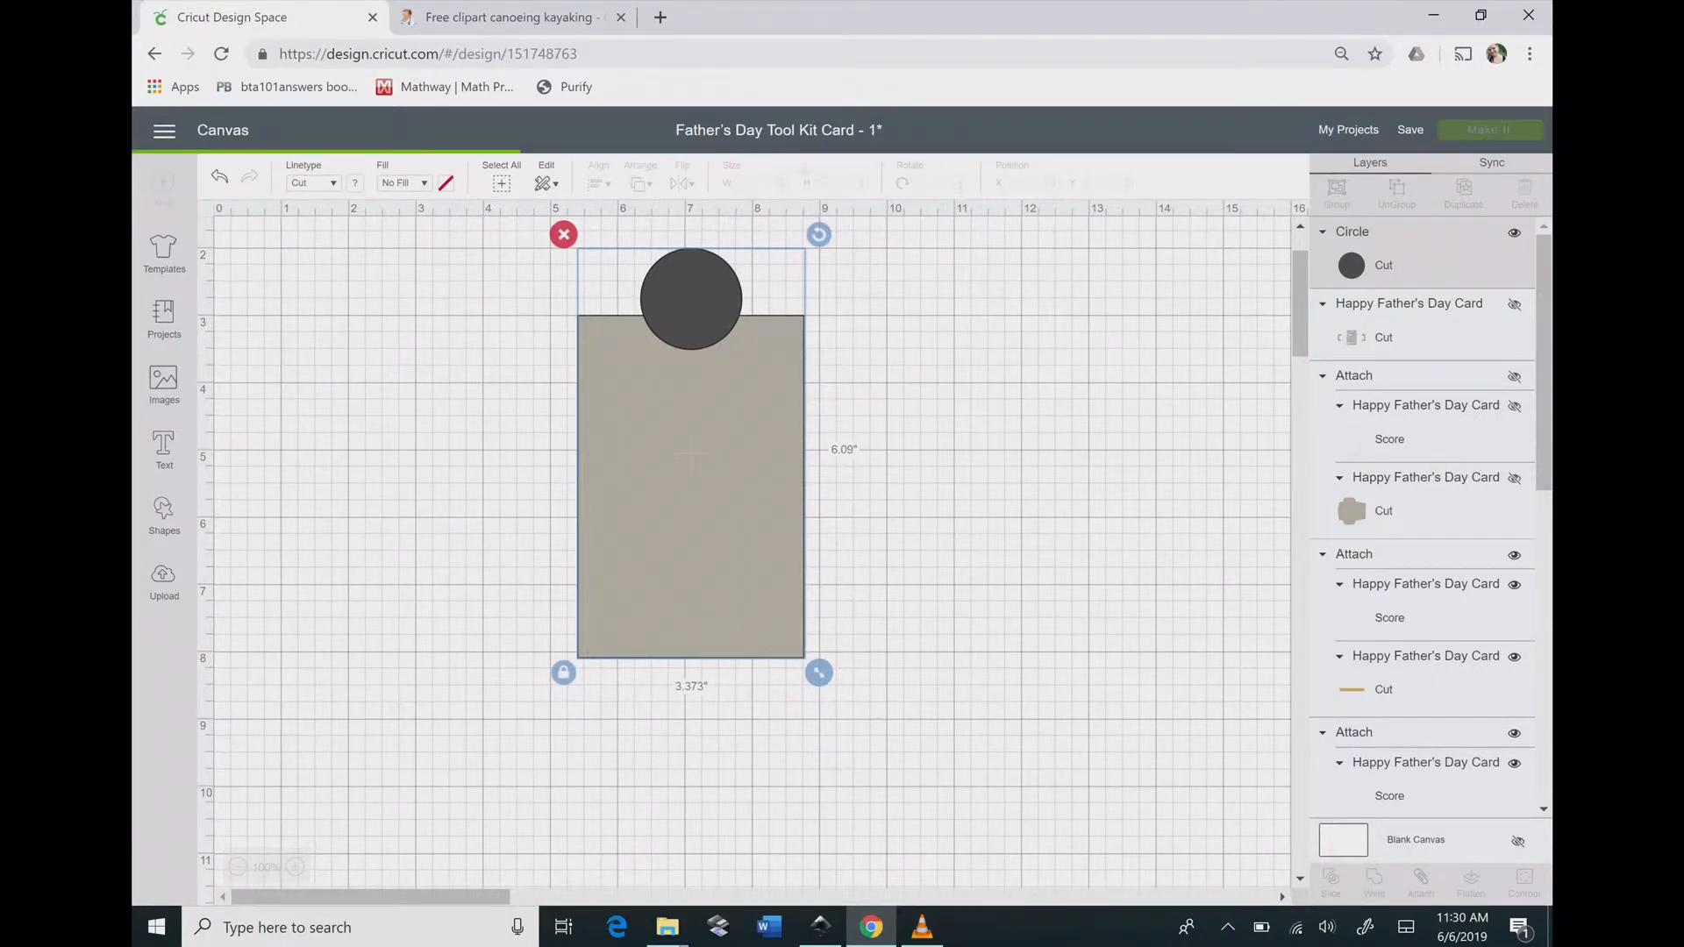
Separate the notched rectangle from the slice, delete the leftover circle pieces and reposition the rectangle near the middle of the canvas.
drag(690, 487, 622, 603)
key(Escape)
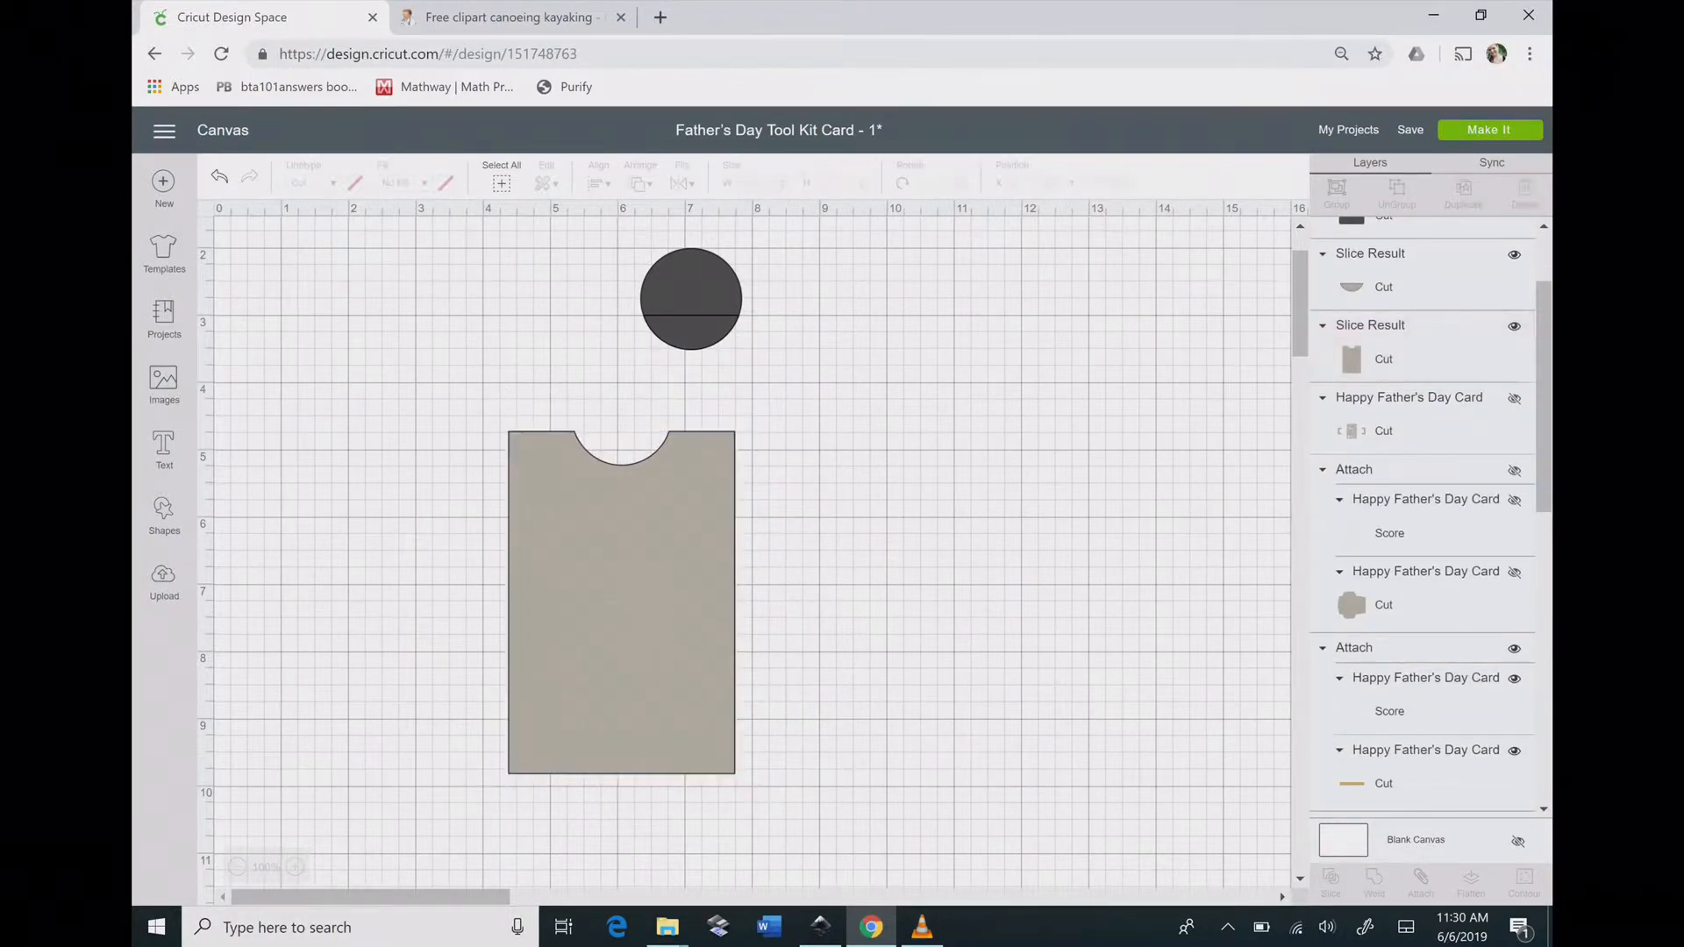
drag(603, 226, 771, 368)
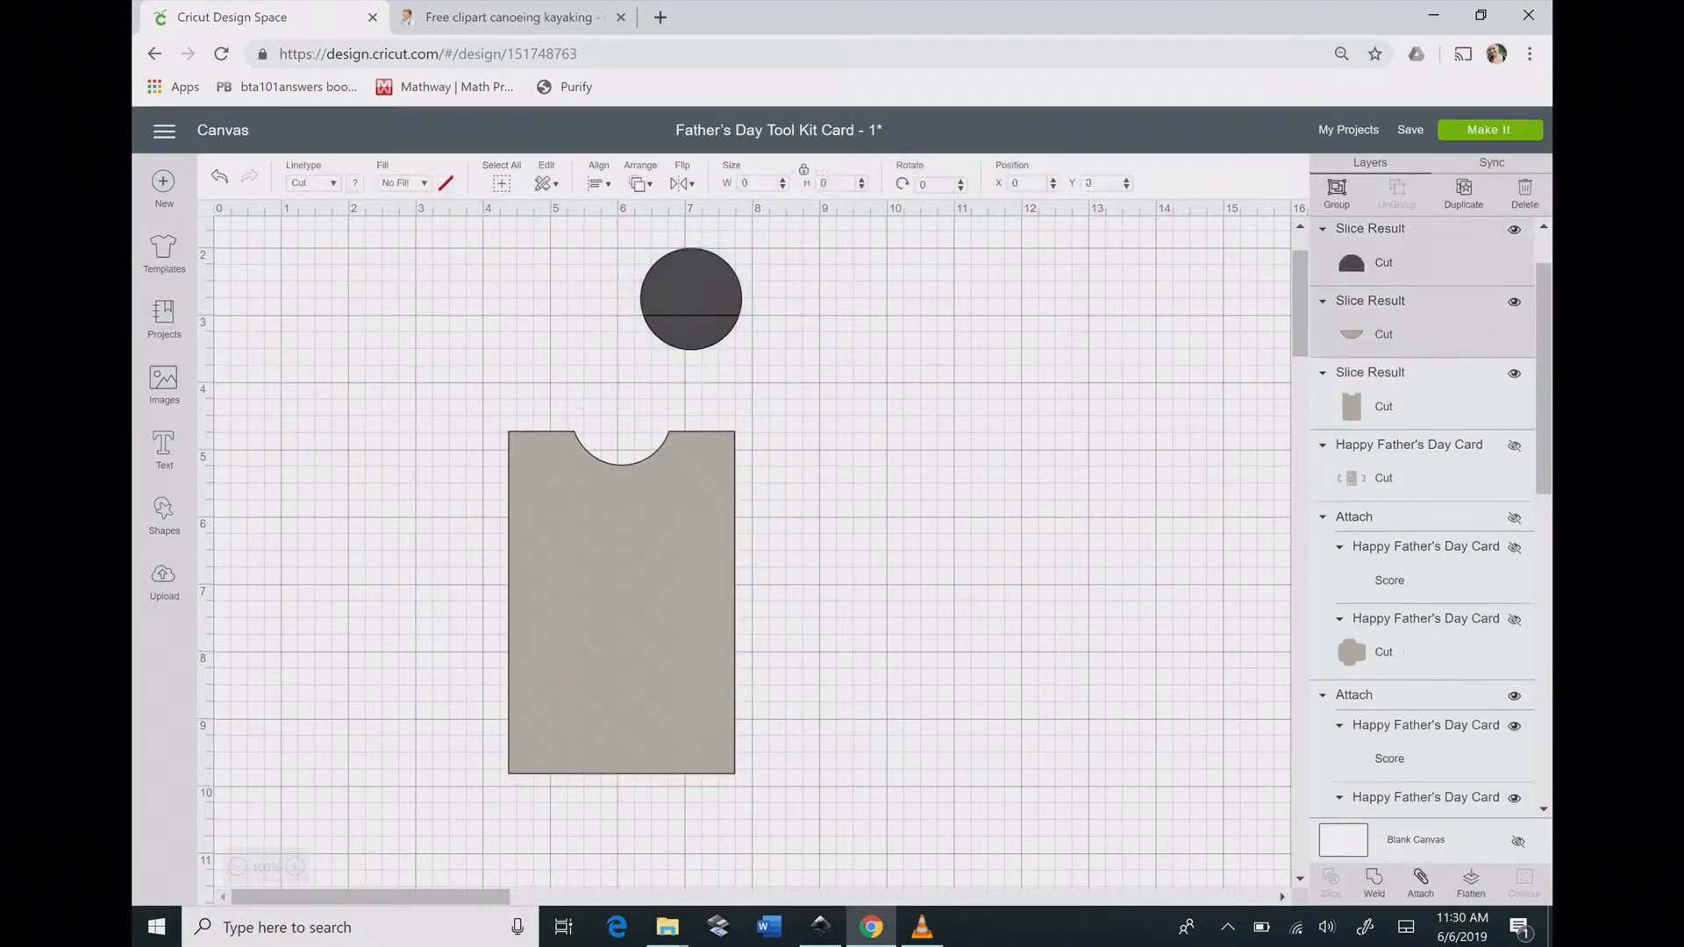
key(Delete)
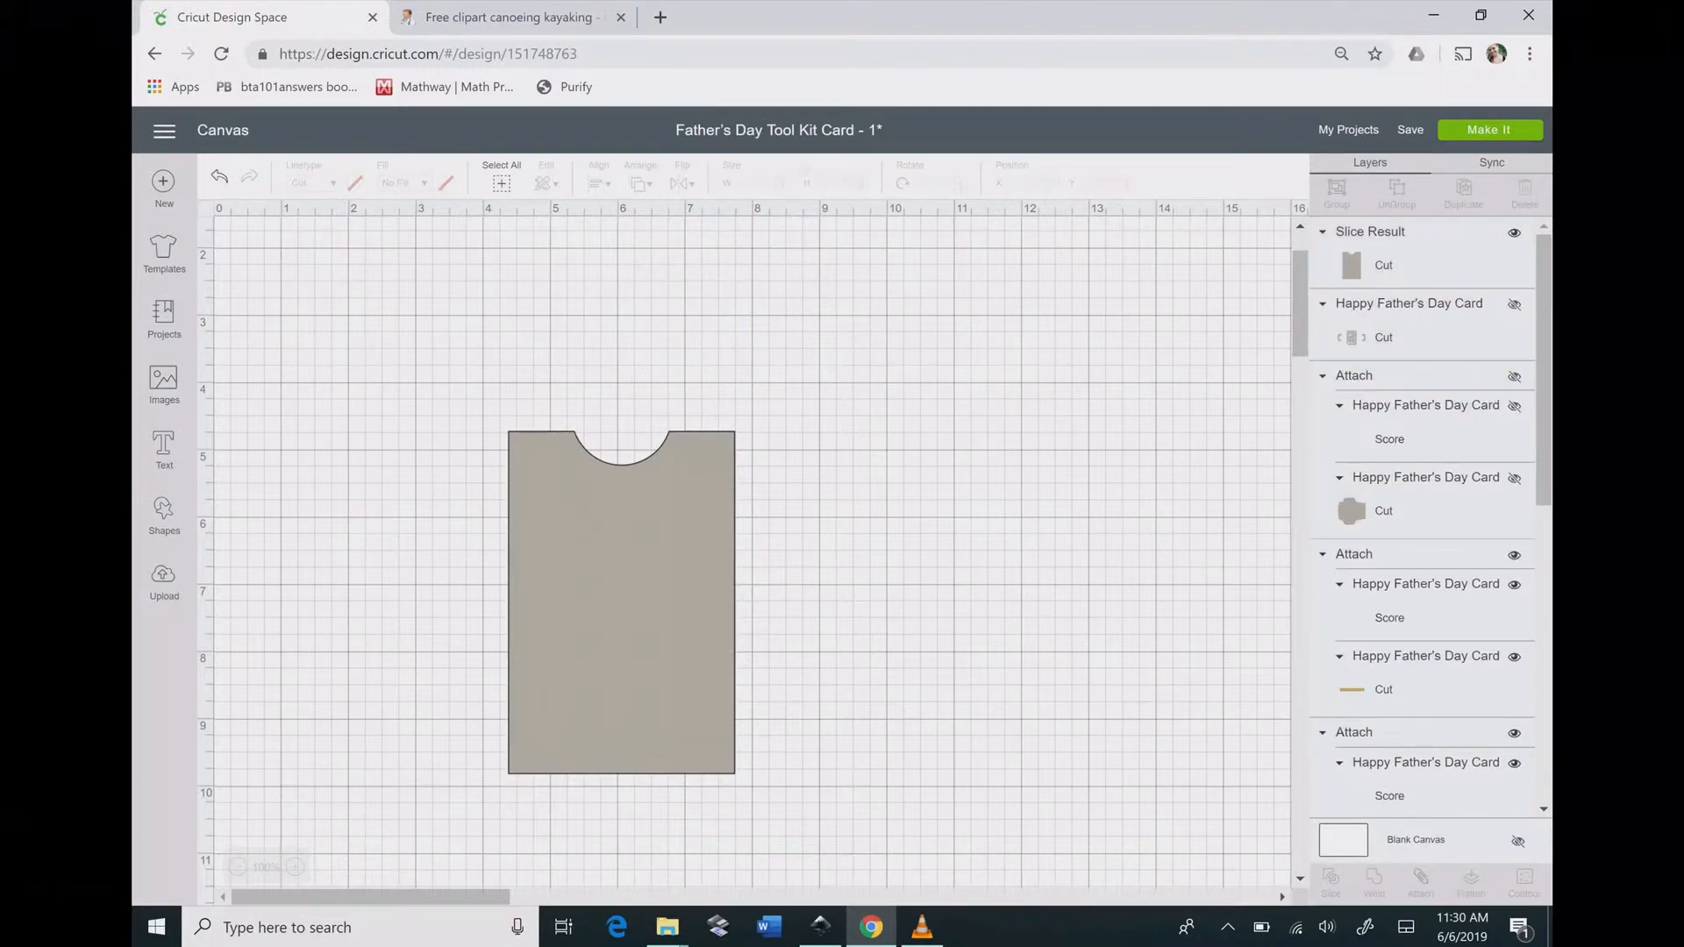
drag(621, 598, 688, 499)
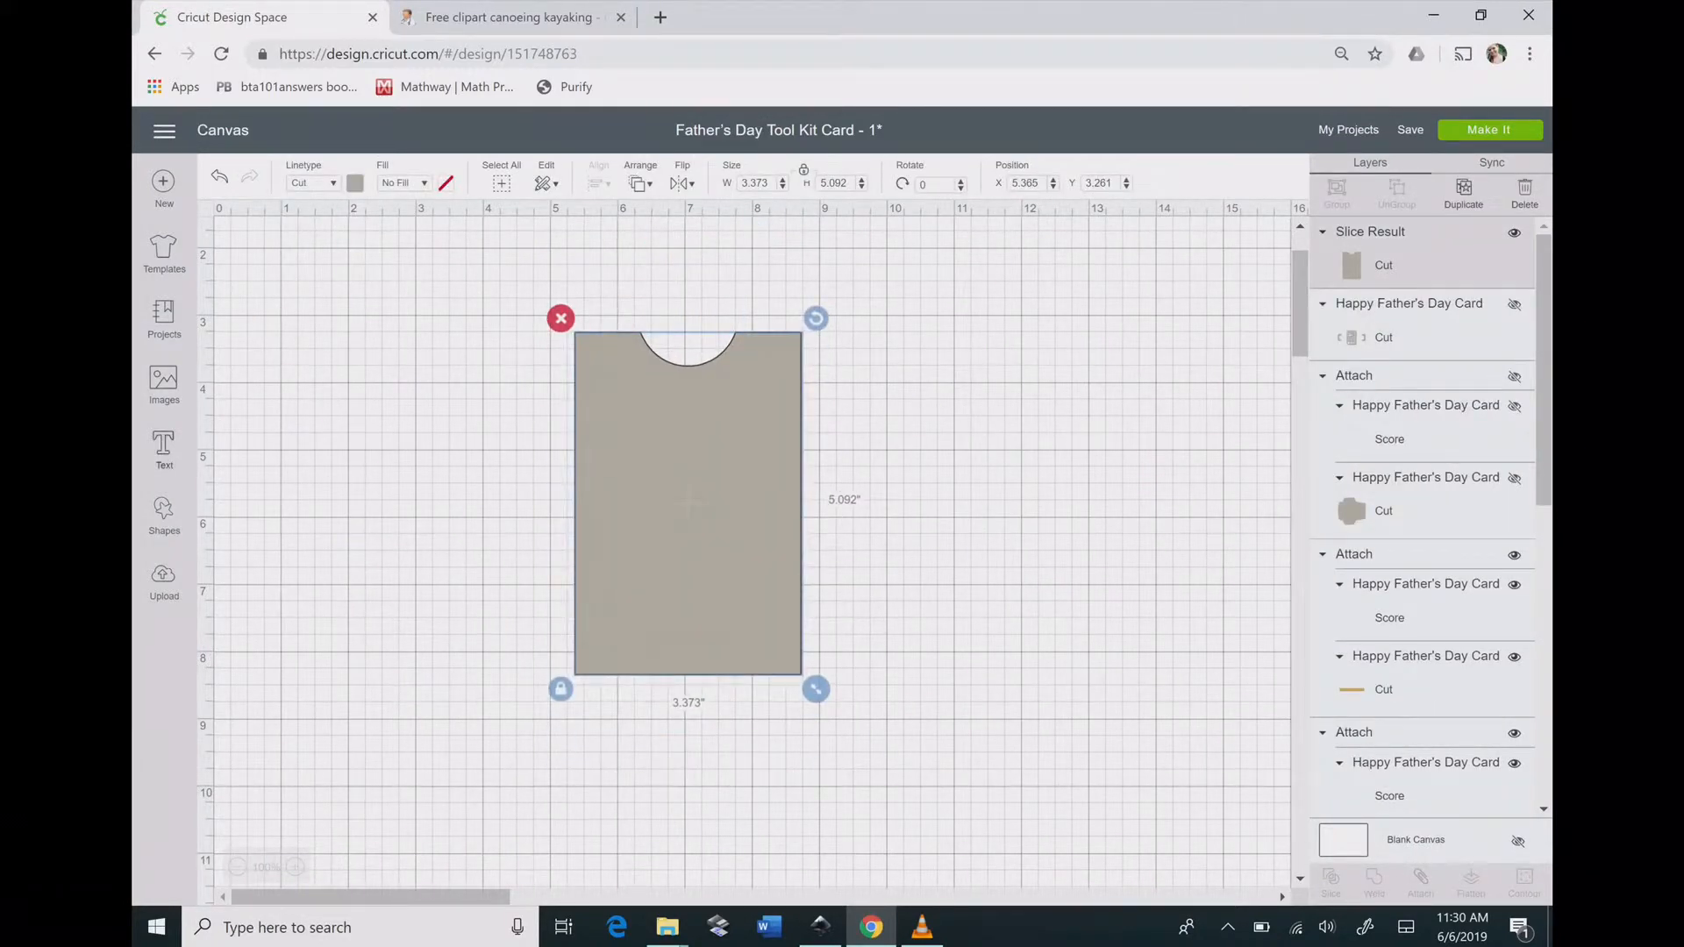
Add the text LIFT to the canvas and set its style to Writing.
click(164, 447)
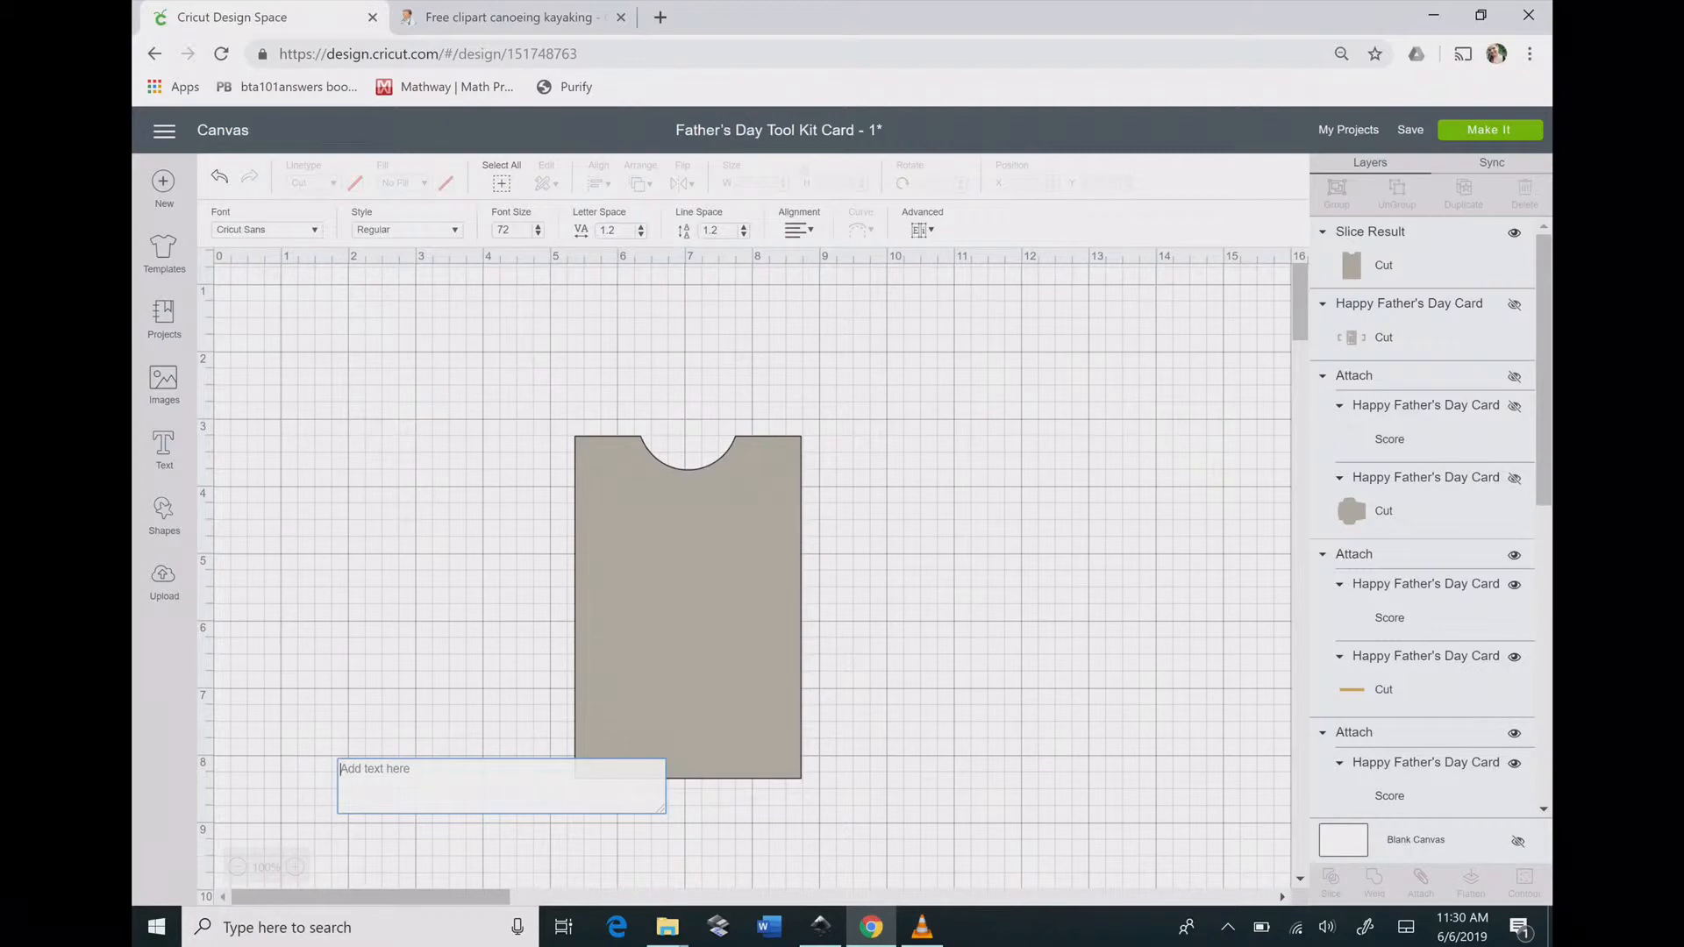
text(L)
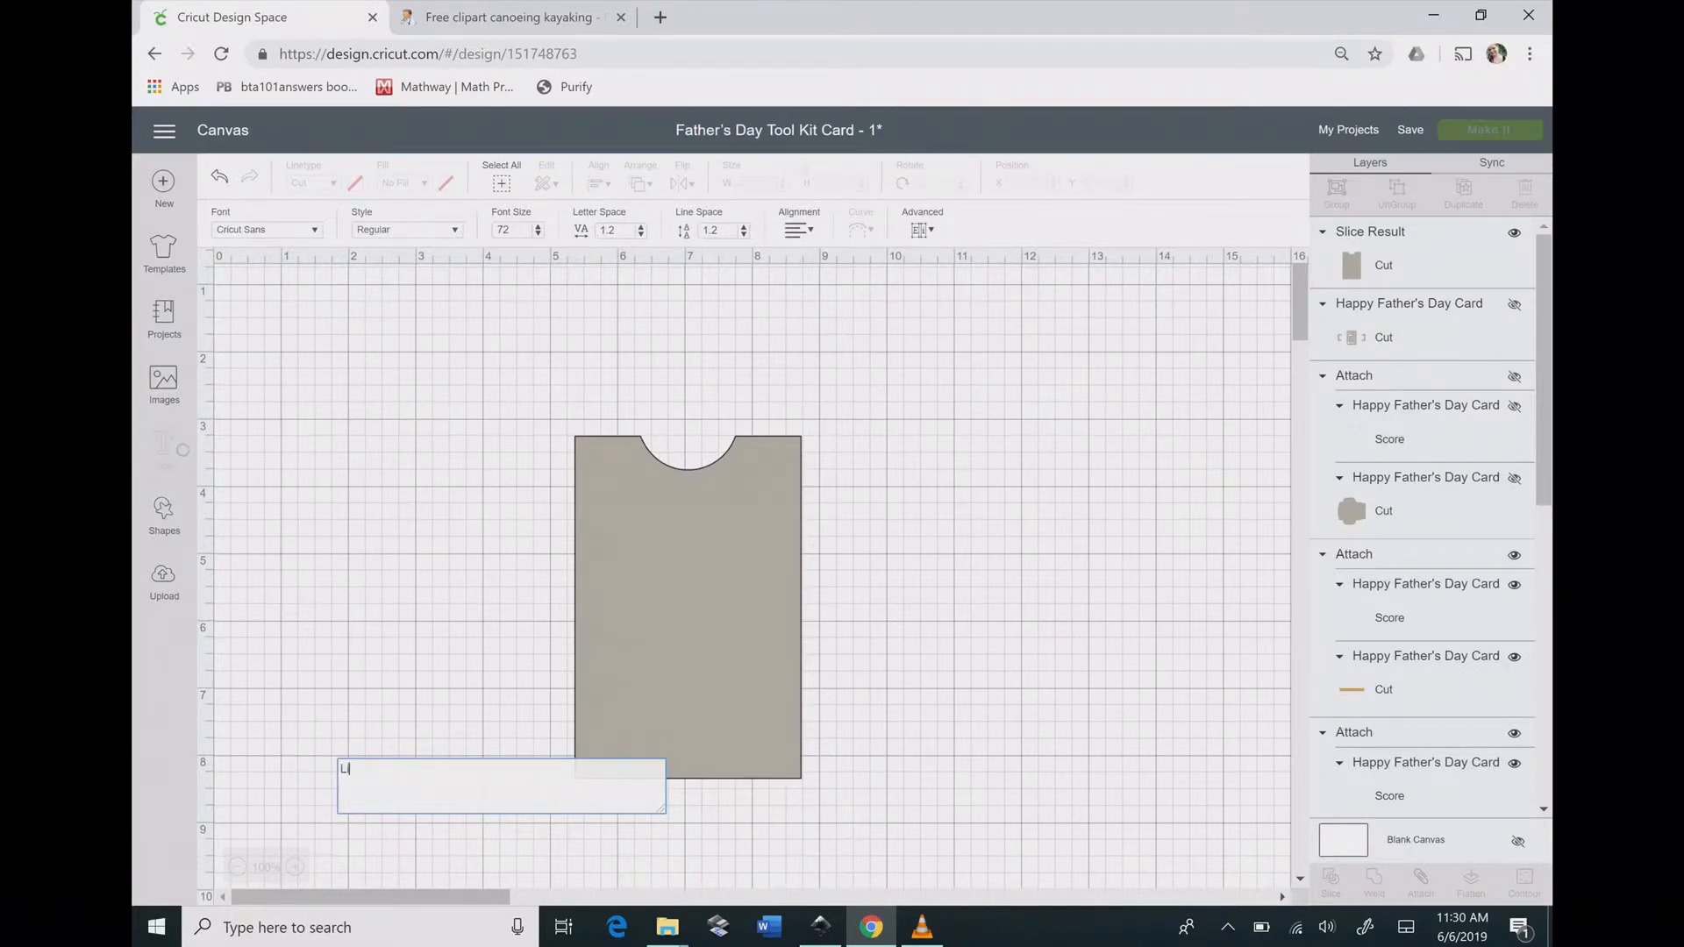
text(I)
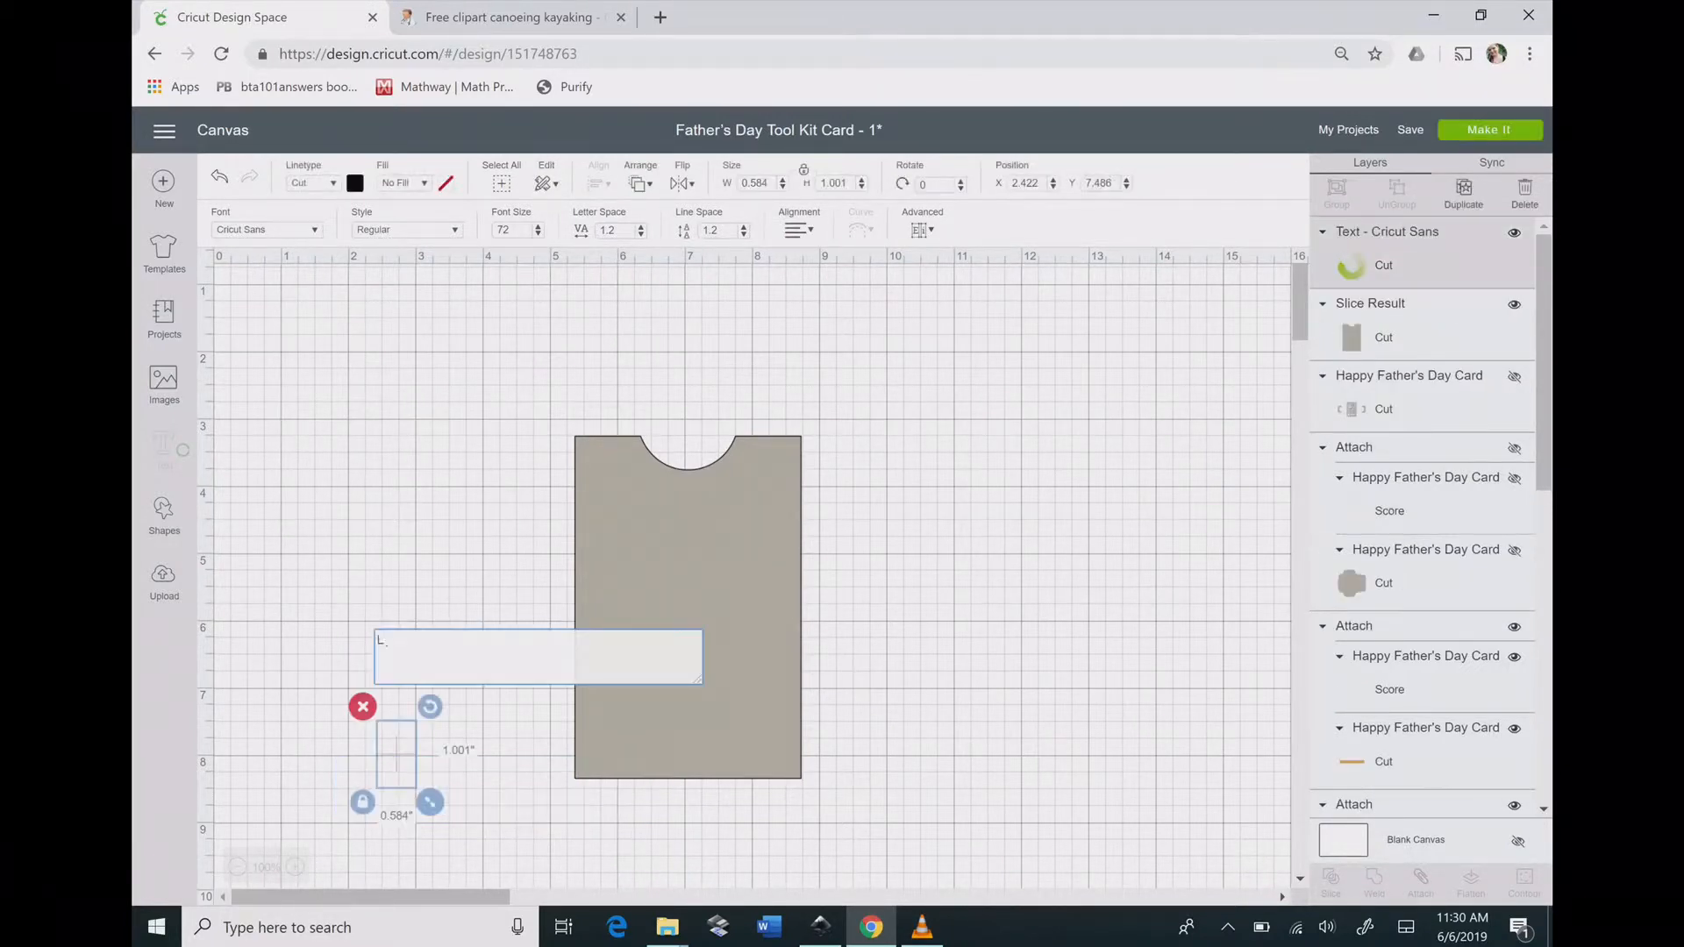
text(FT)
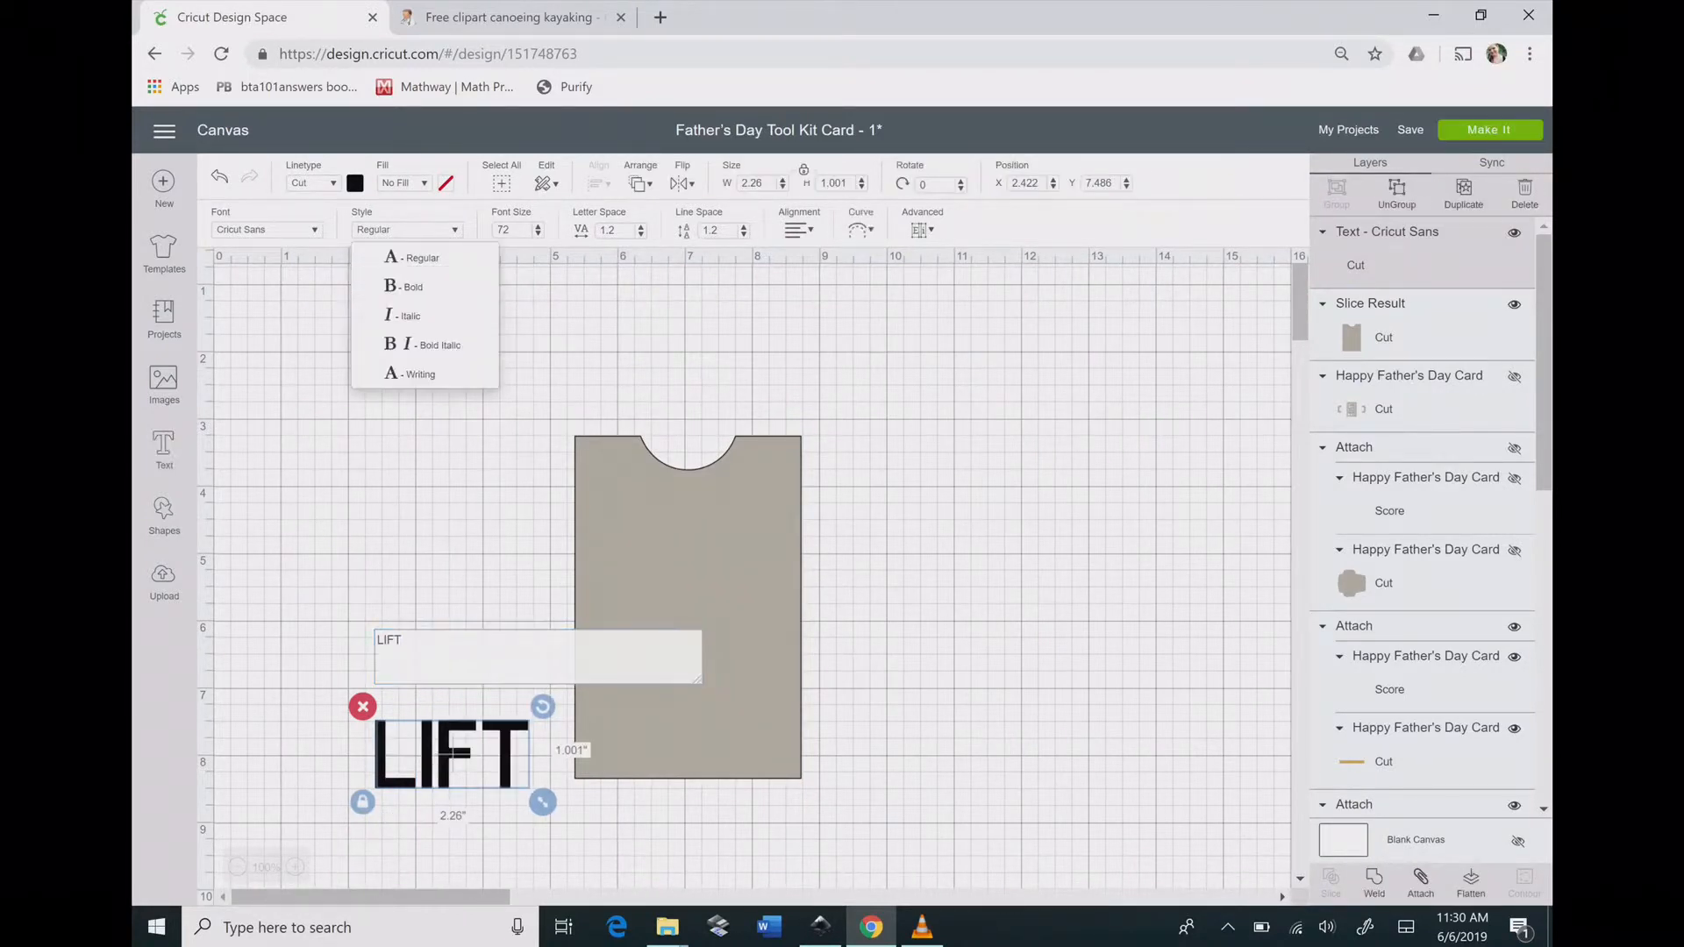
click(406, 230)
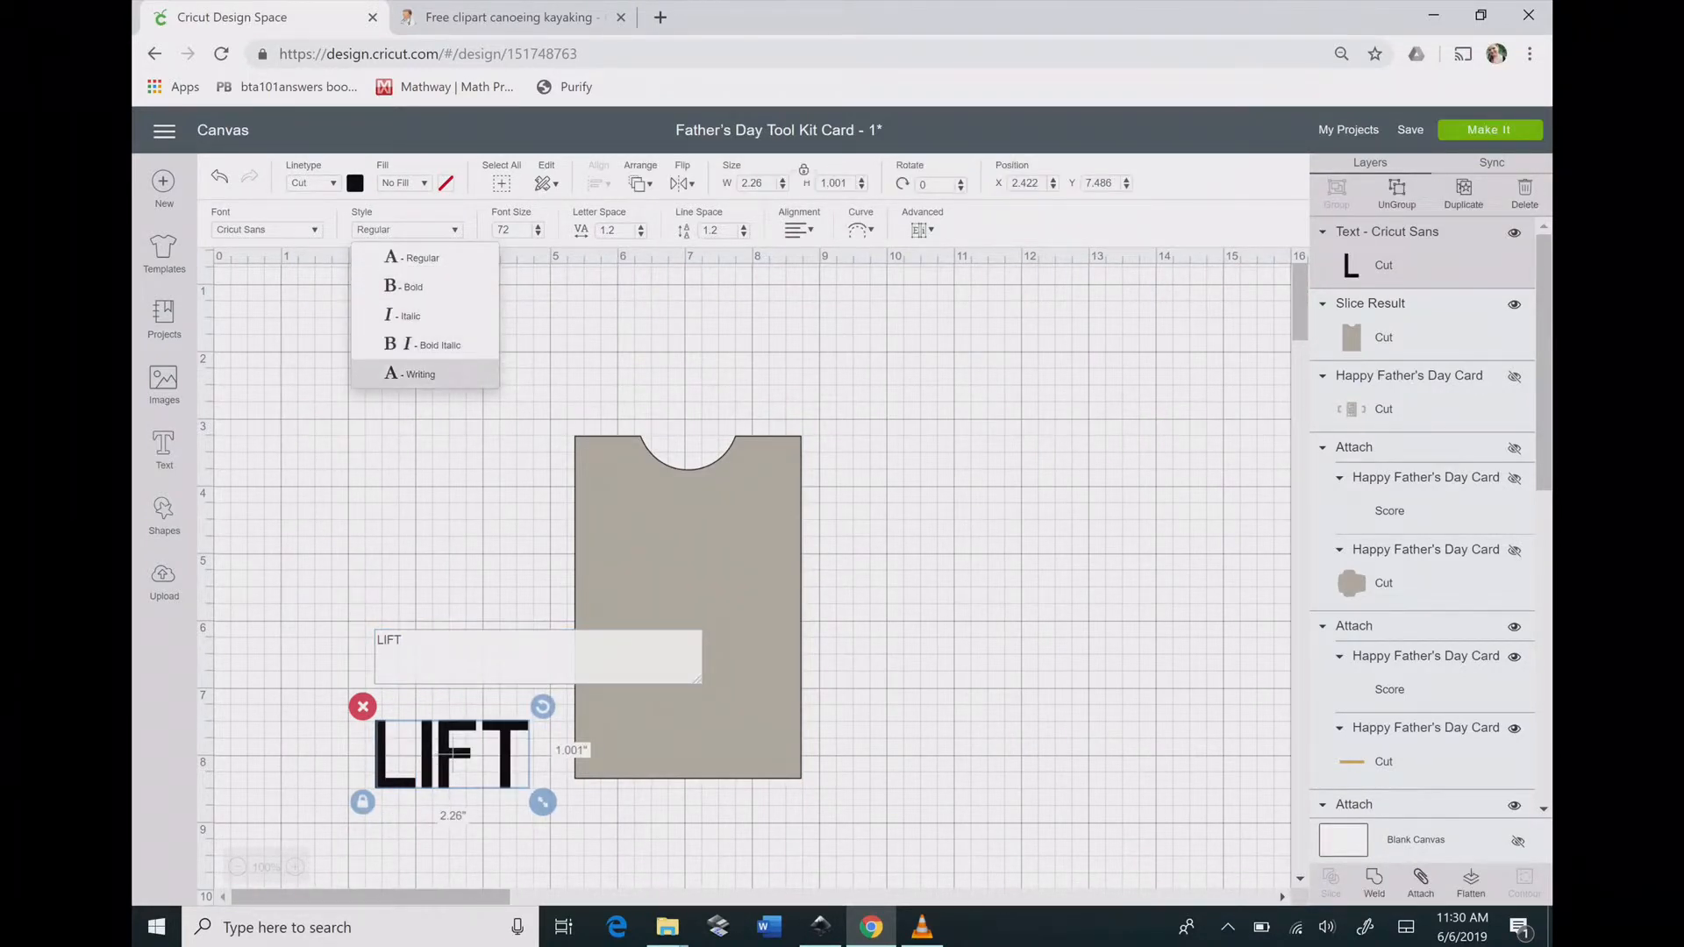
click(410, 373)
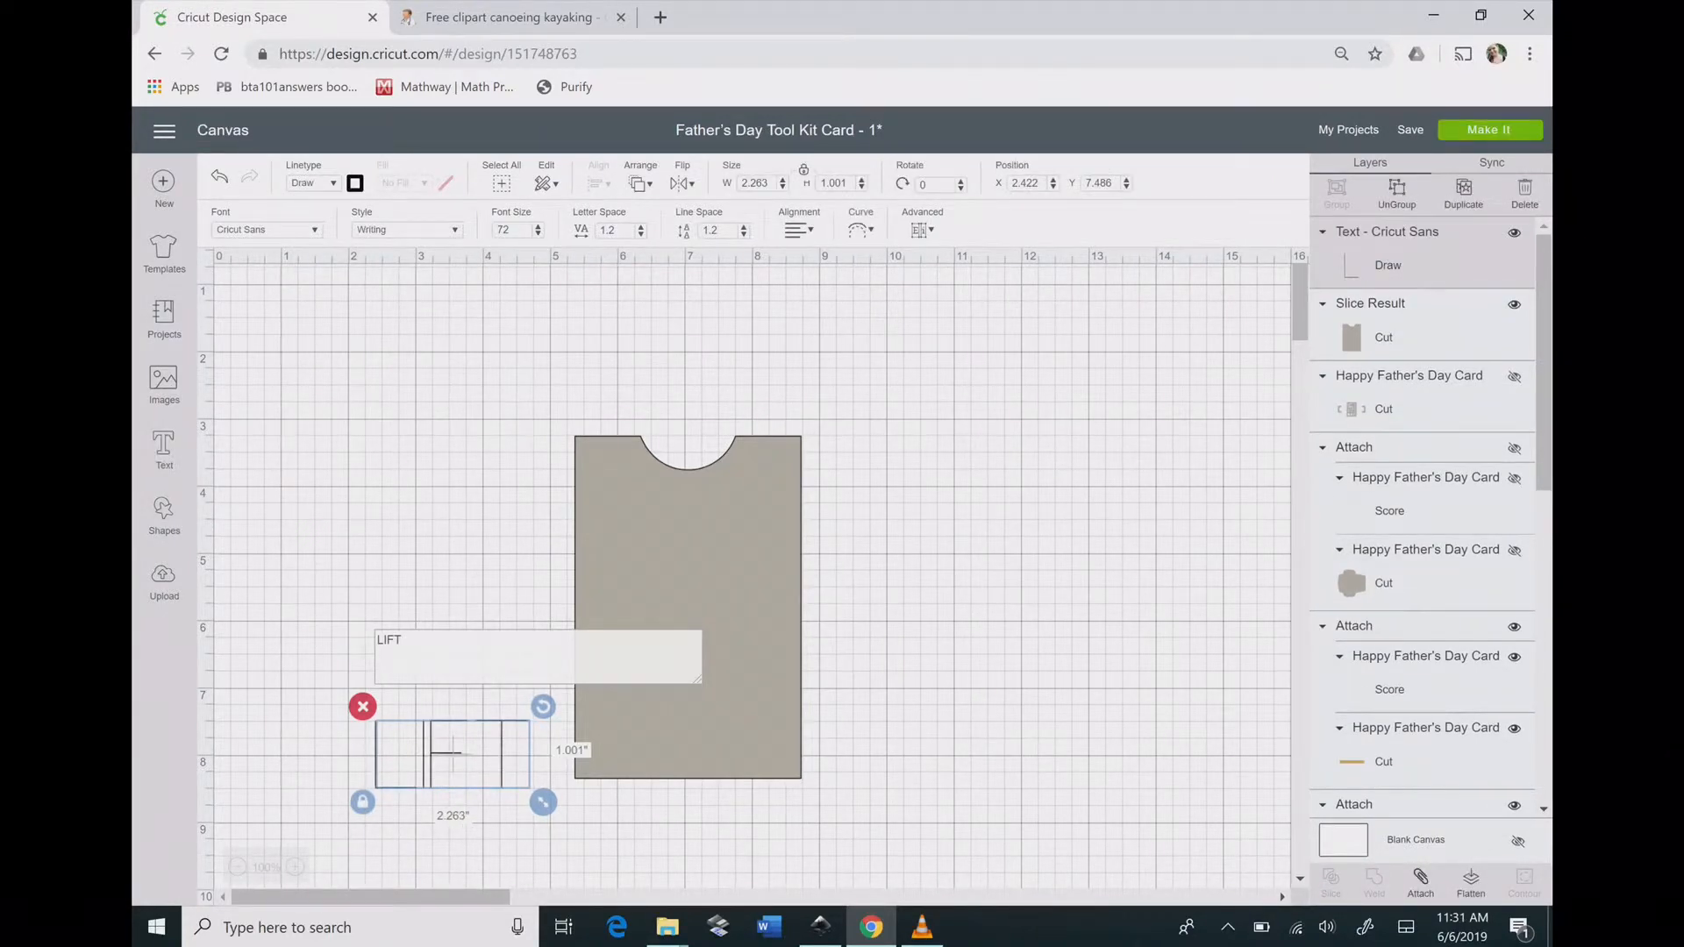
Place LIFT just below the notch at about 1.28 inches wide and curve it with a diameter of about -1.363.
drag(448, 752, 704, 514)
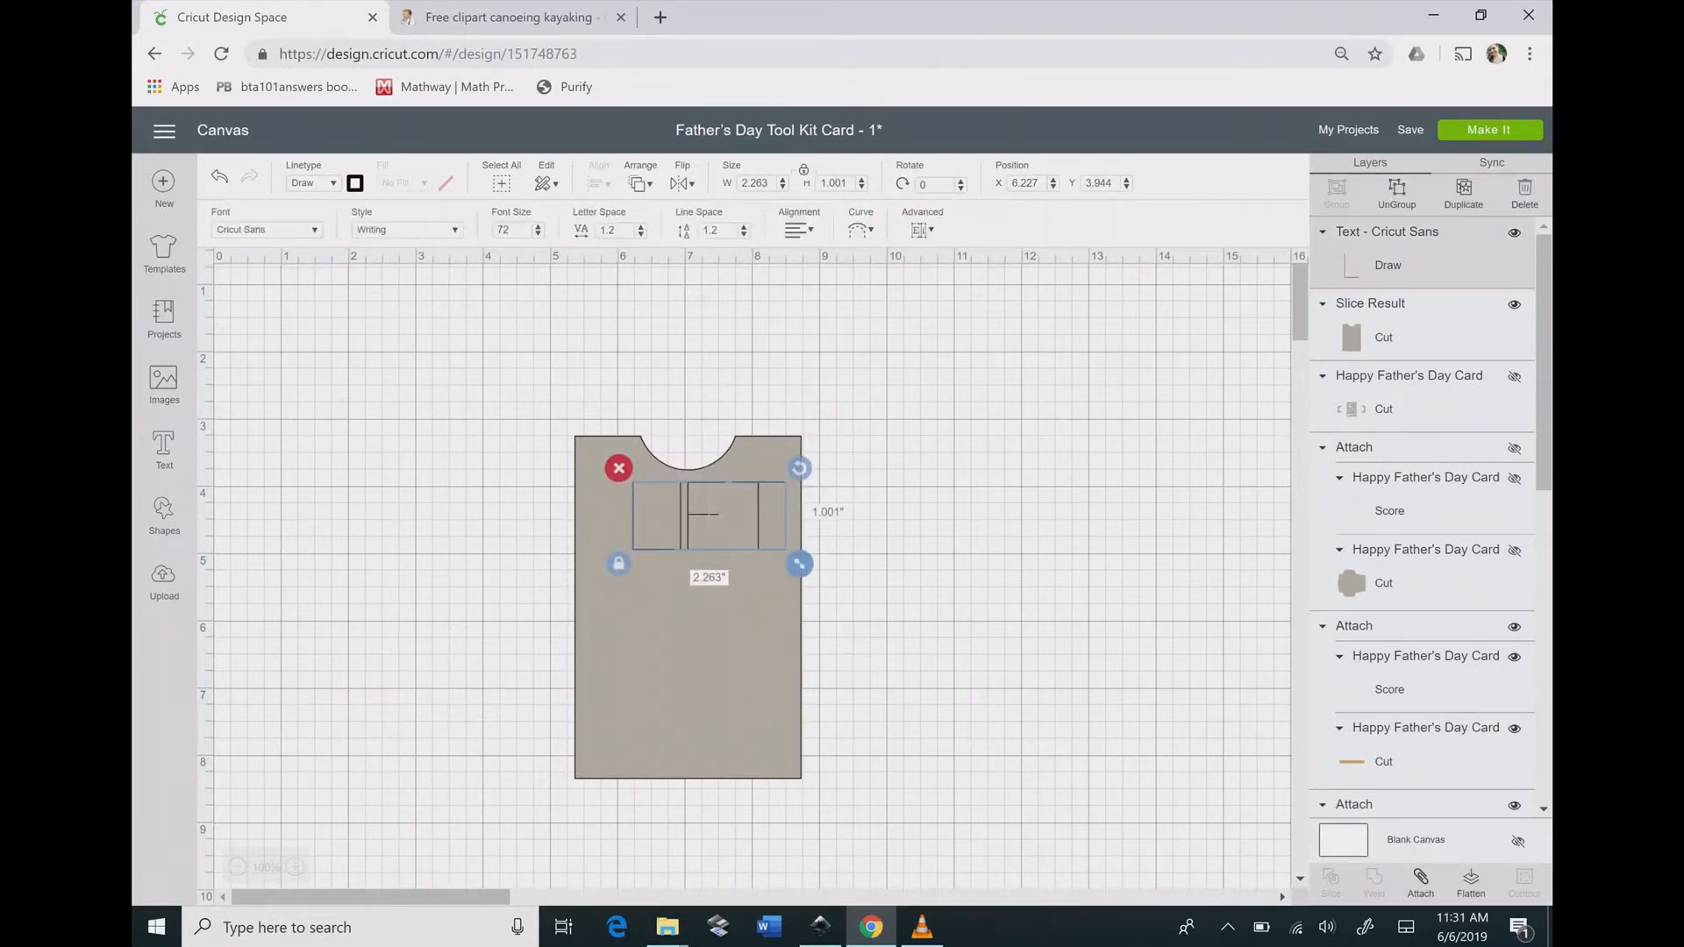
drag(798, 564, 700, 498)
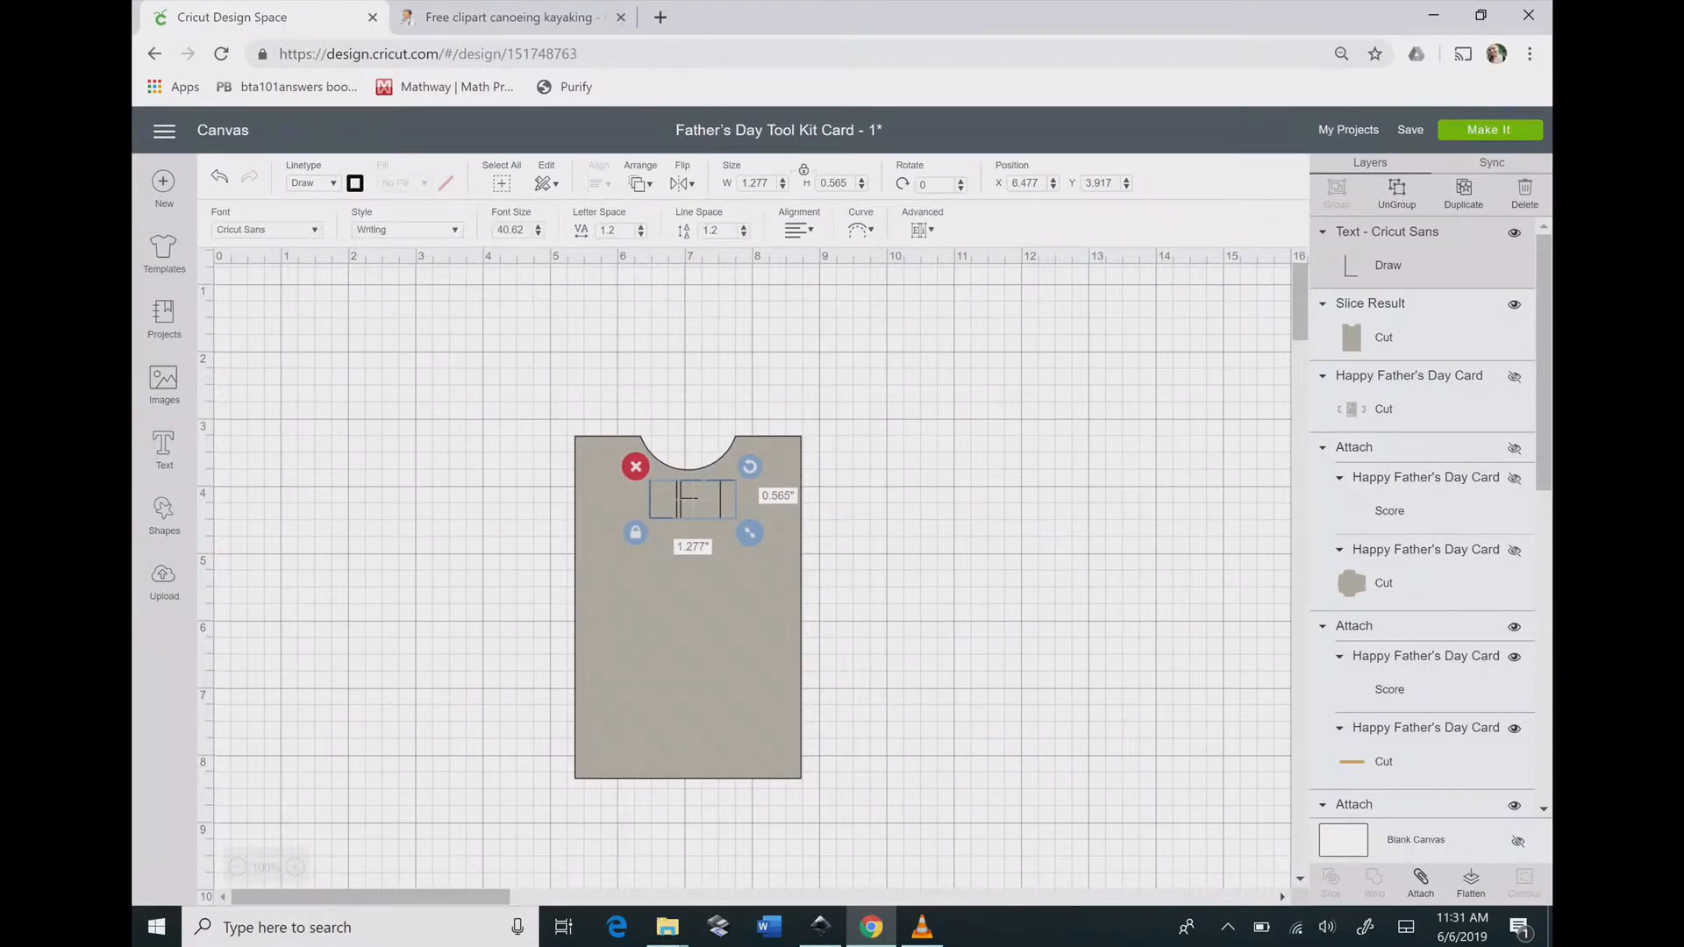
click(860, 230)
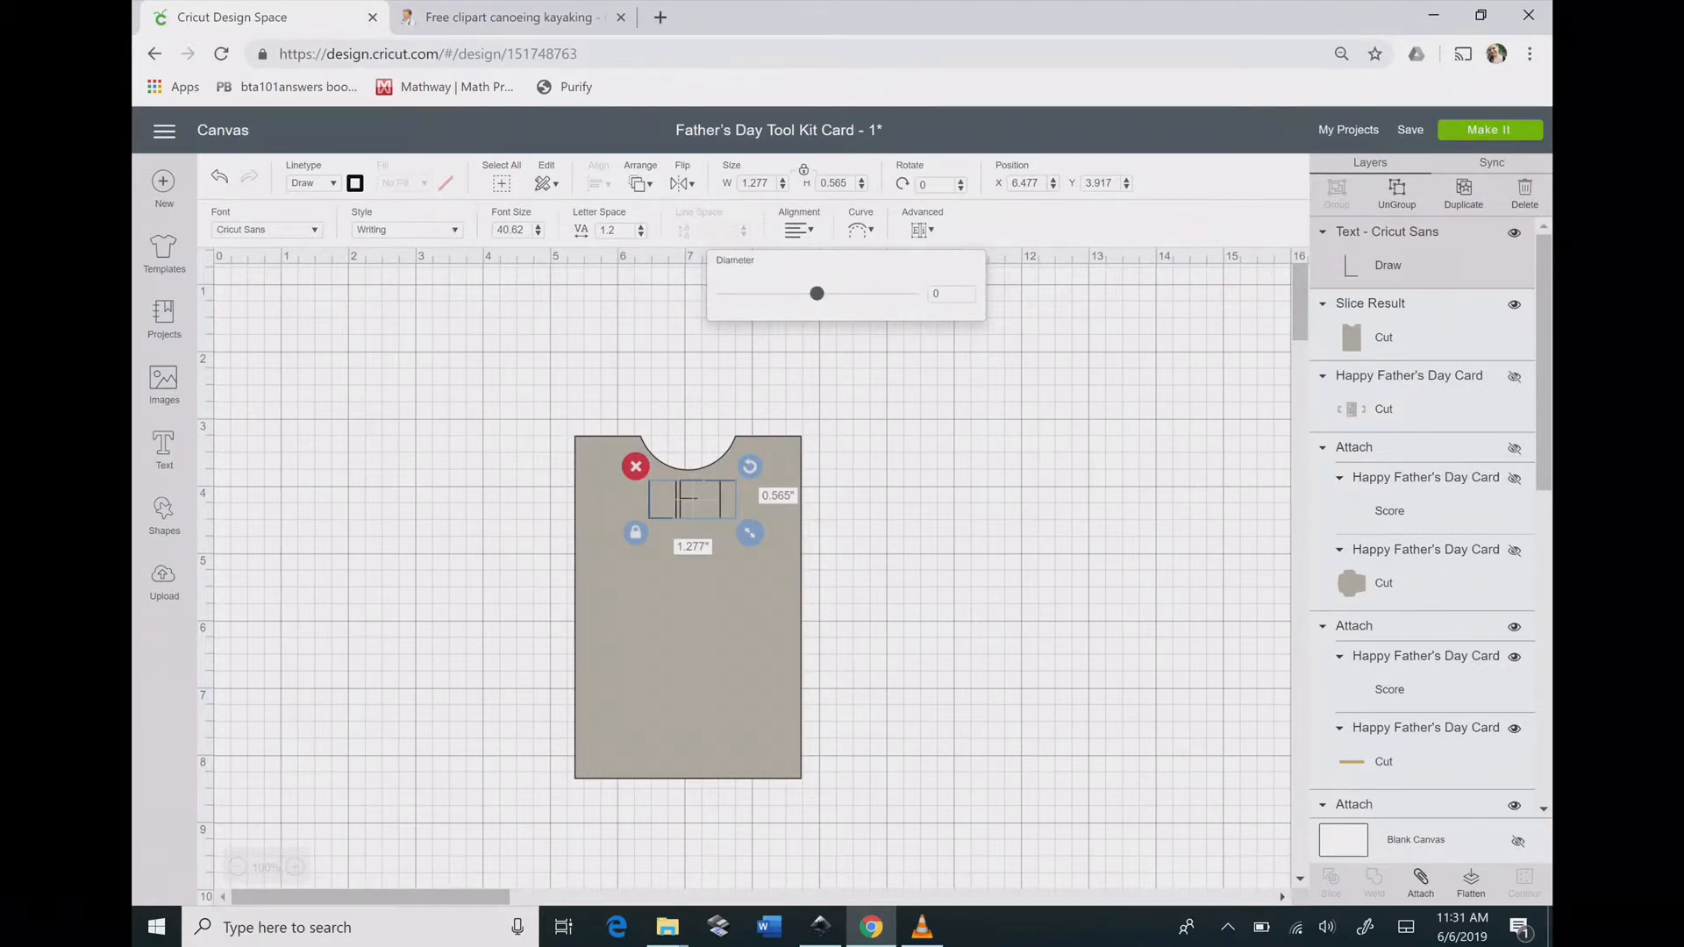
drag(817, 292, 746, 293)
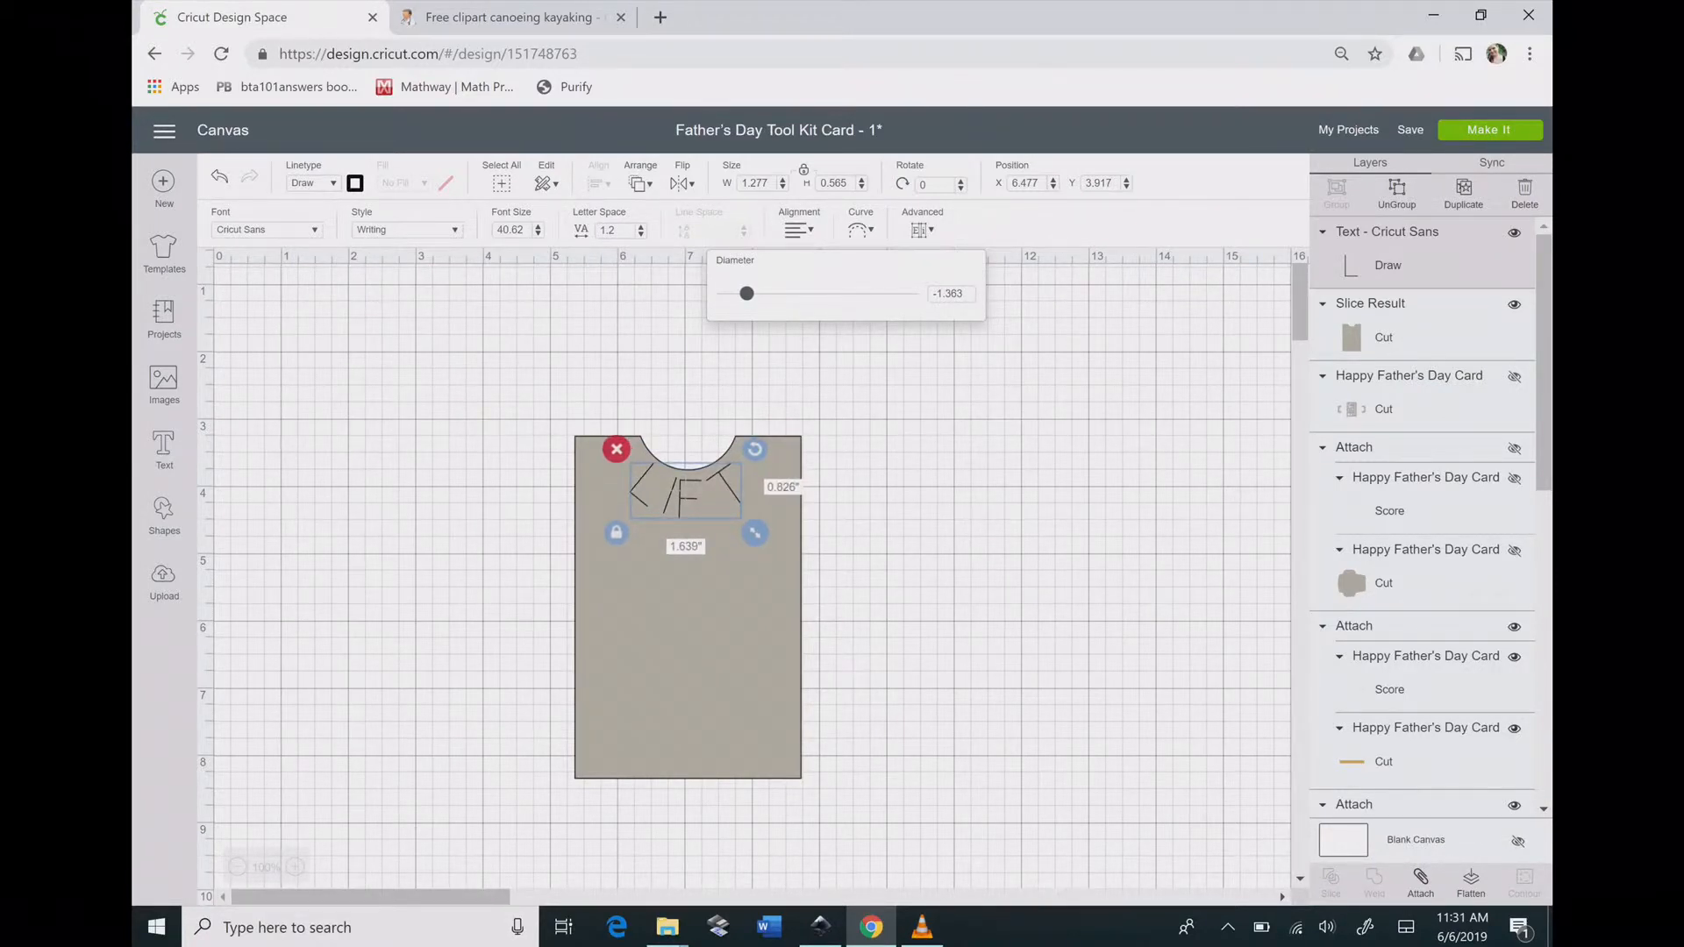
Shrink the curved LIFT text to 1 inch wide, set its curve diameter to about -1.05 and fit it against the notch.
drag(754, 532, 694, 495)
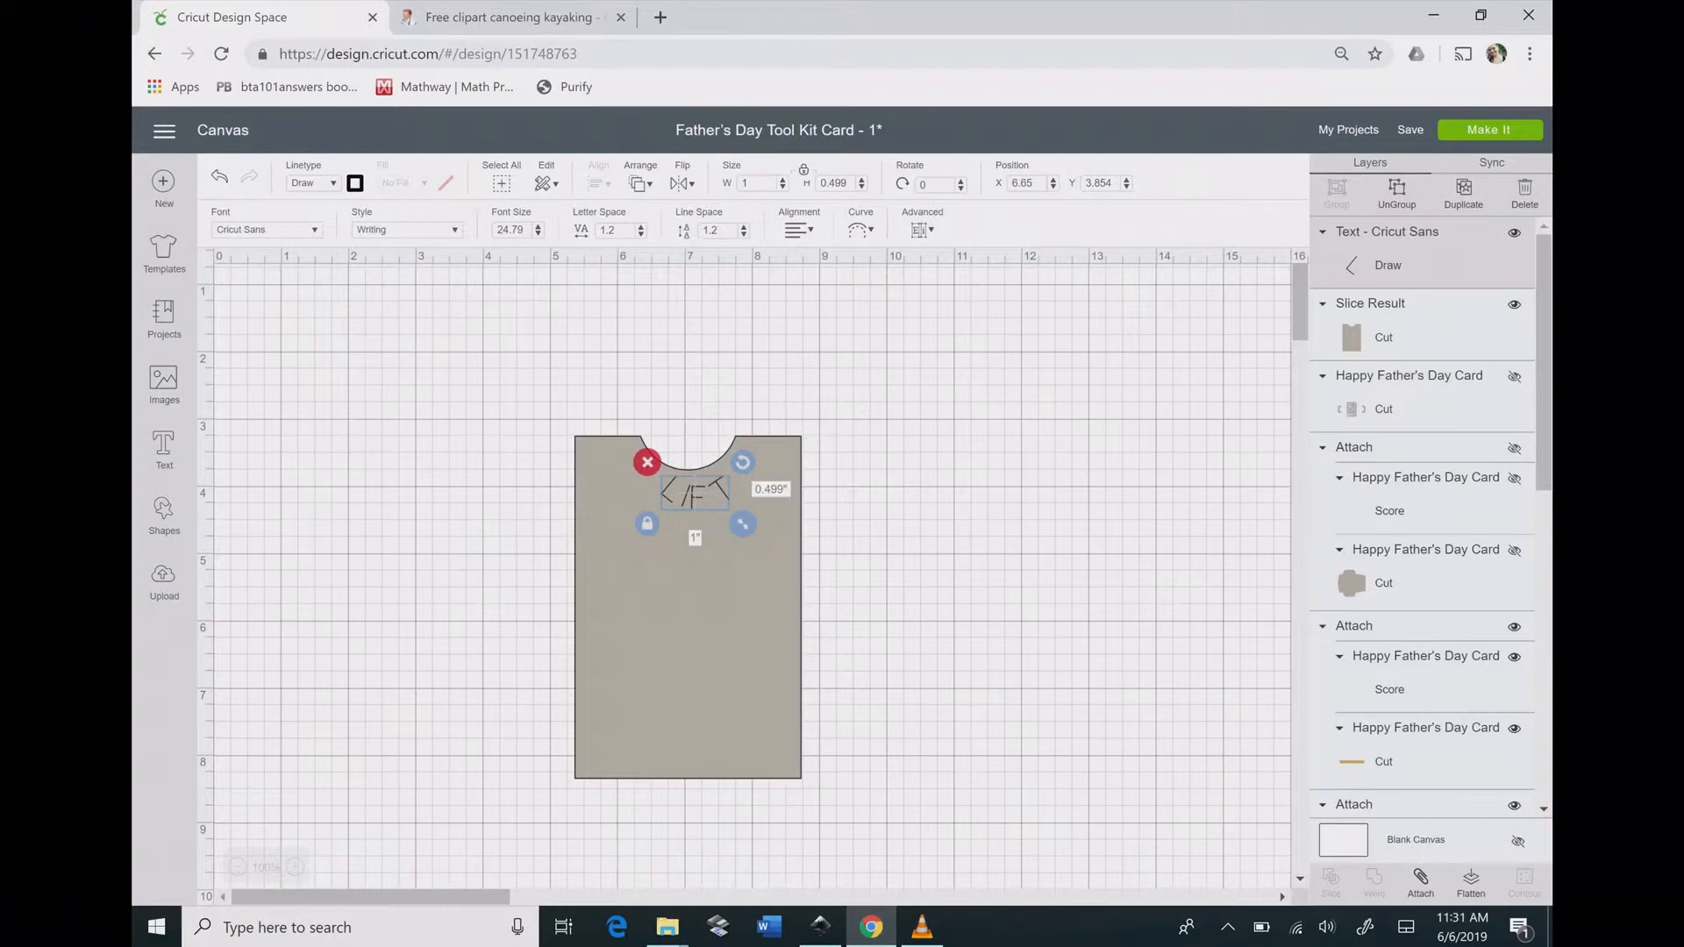
click(859, 229)
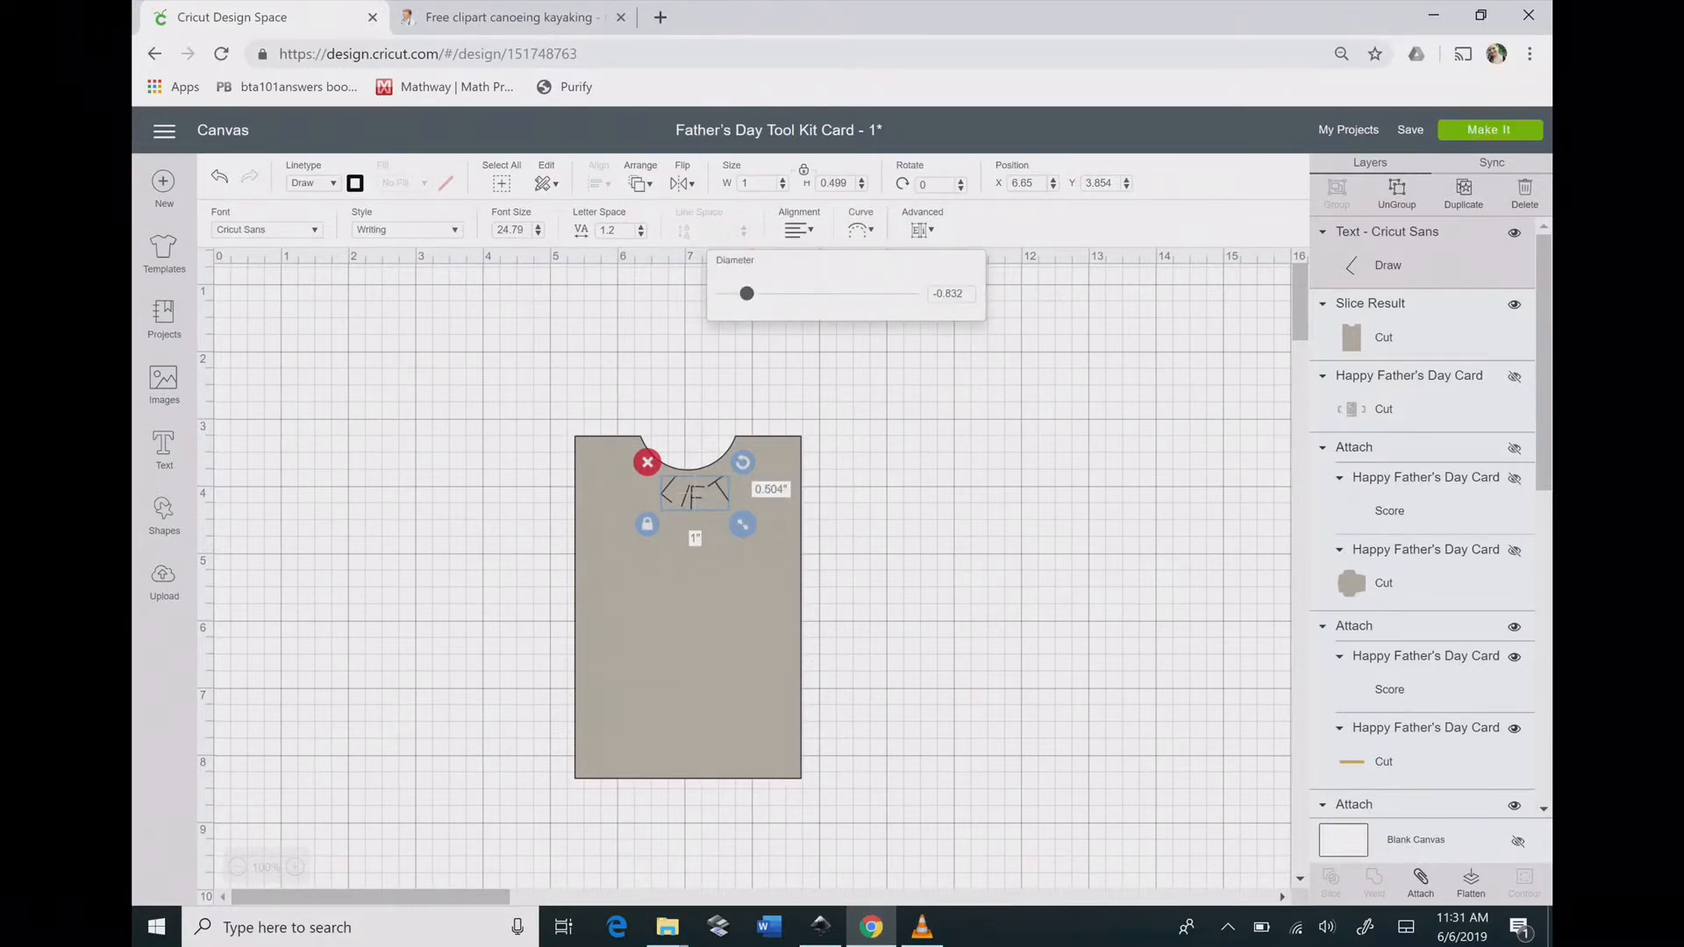
drag(746, 293, 751, 292)
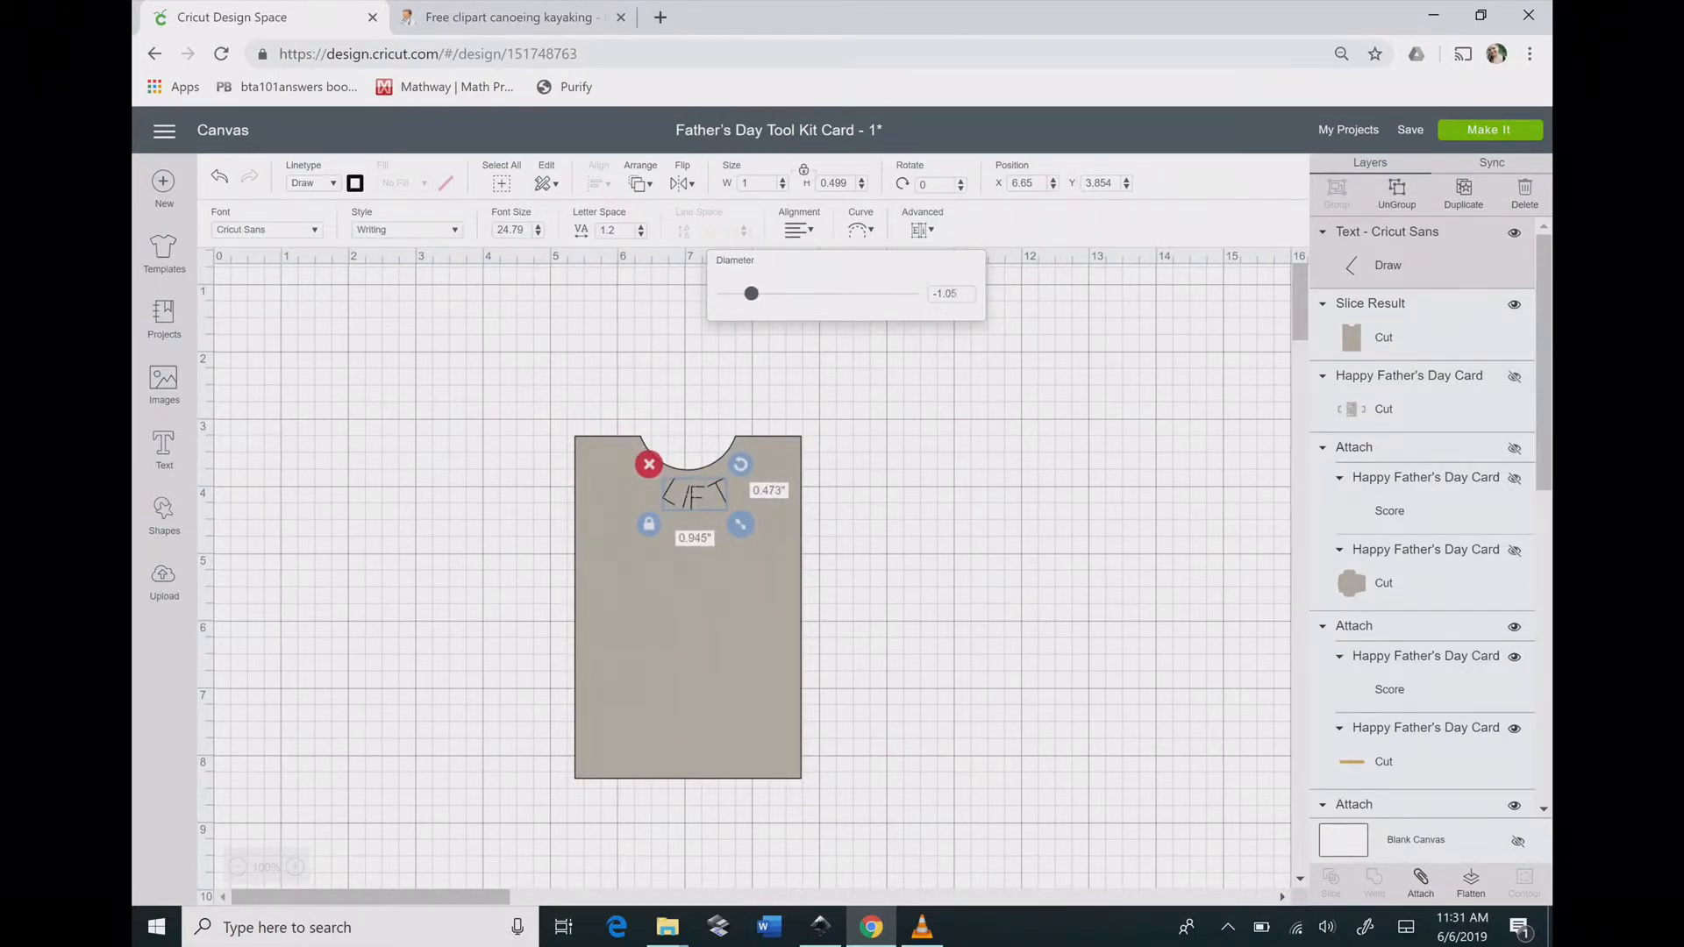
drag(692, 494, 681, 486)
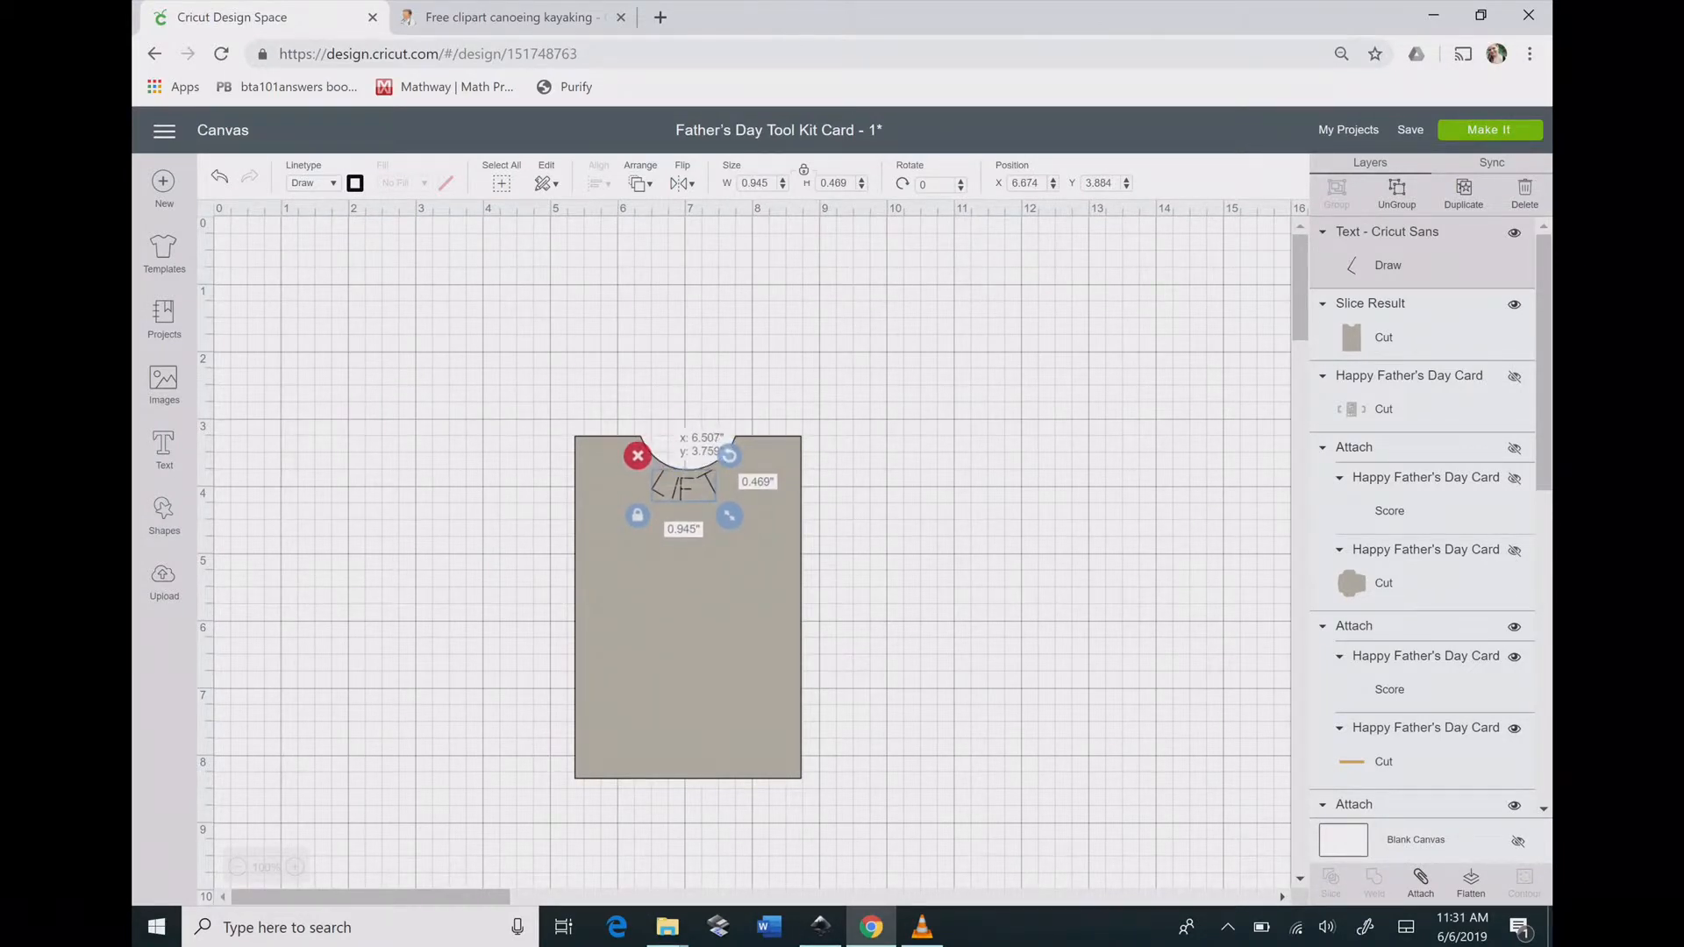
key(Escape)
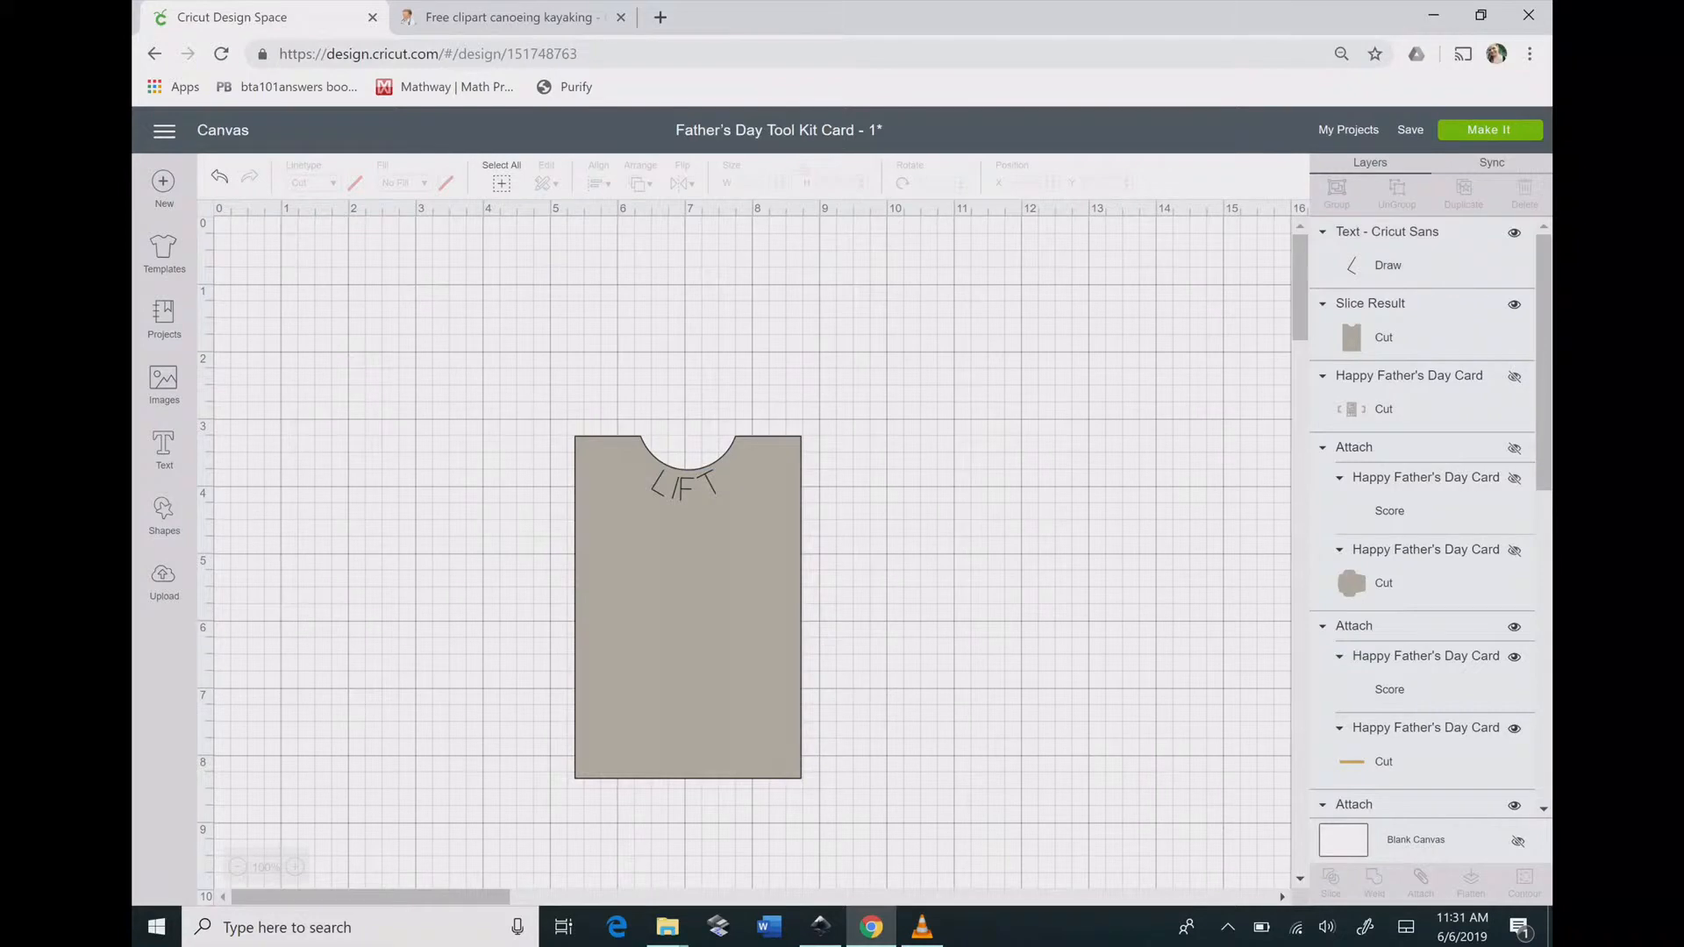
Ungroup the LIFT text to letters and spread the individual letters along the curve of the notch.
click(683, 486)
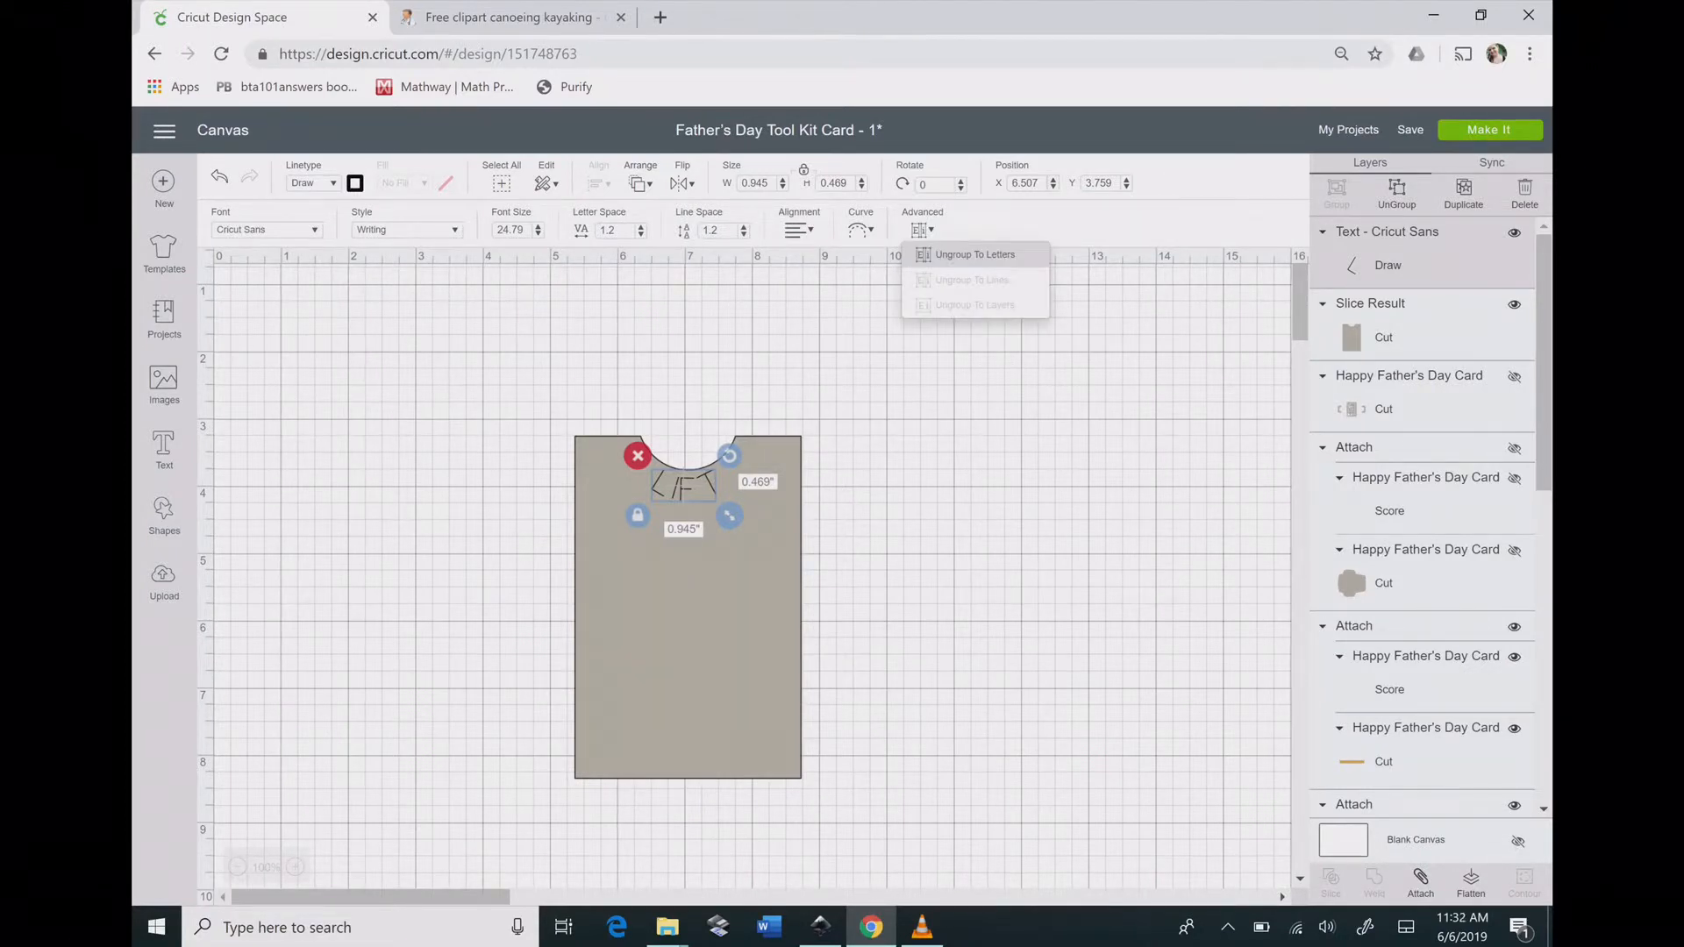
click(974, 255)
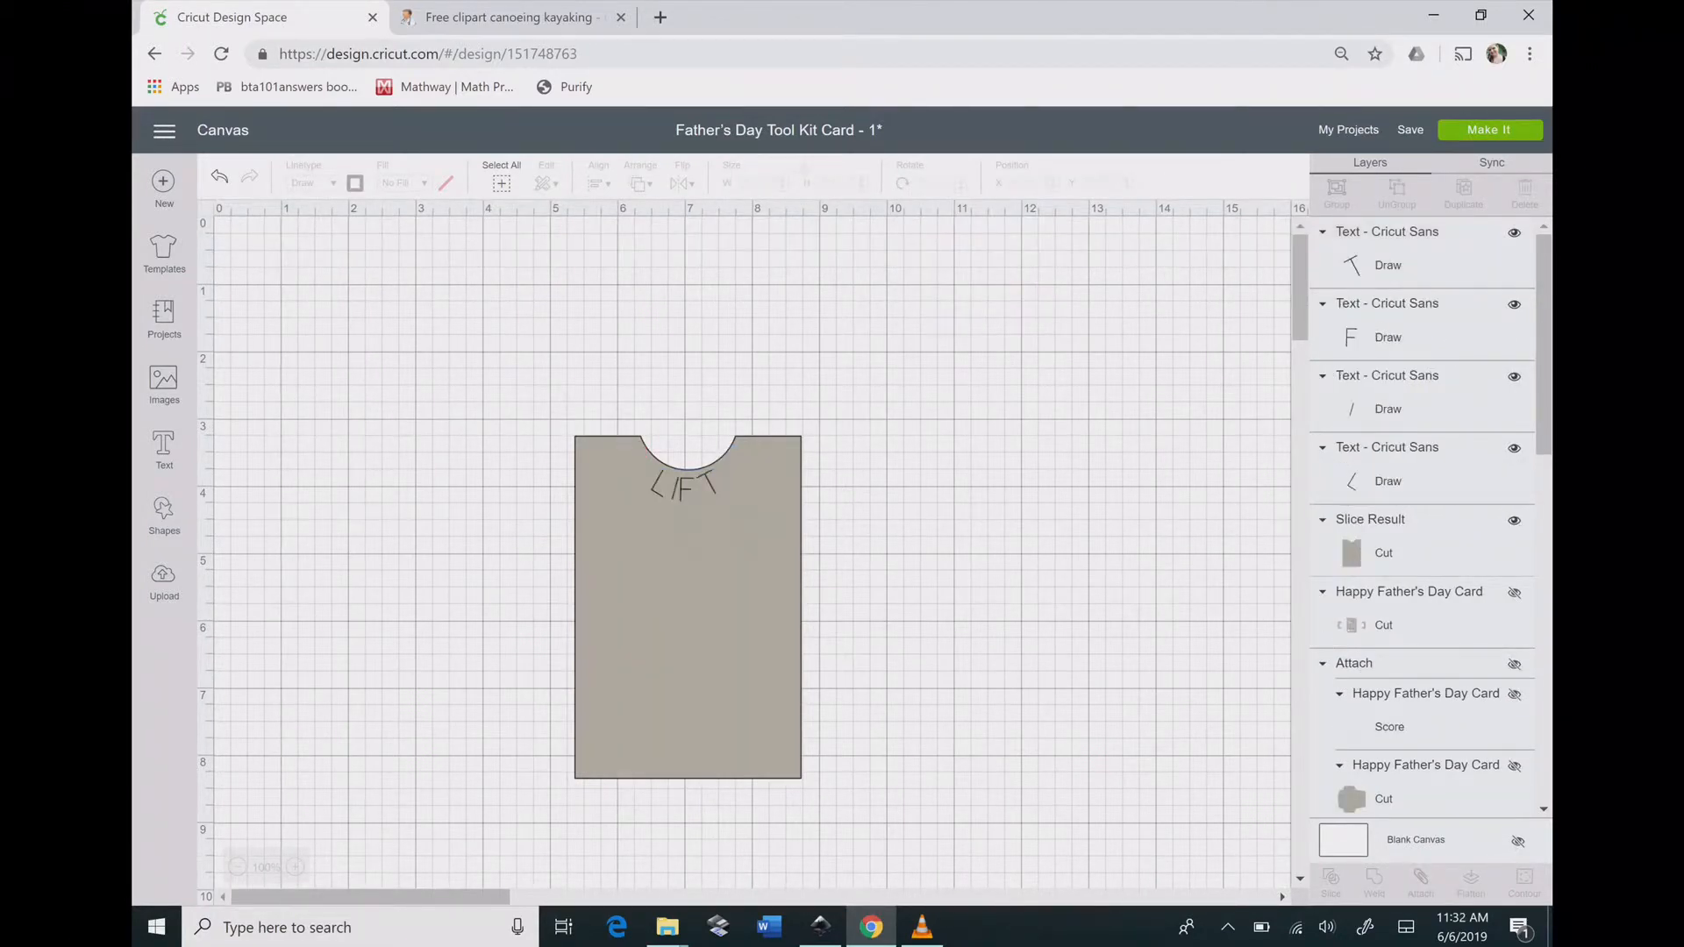
mouse_move(657, 485)
mouse_down()
mouse_move(723, 476)
mouse_move(708, 488)
mouse_move(720, 458)
mouse_move(700, 488)
mouse_up()
click(697, 491)
click(709, 482)
click(683, 500)
key(Escape)
drag(676, 488, 674, 487)
Rotate the letter T to about 327.57 degrees so it follows the notch's curve.
click(687, 614)
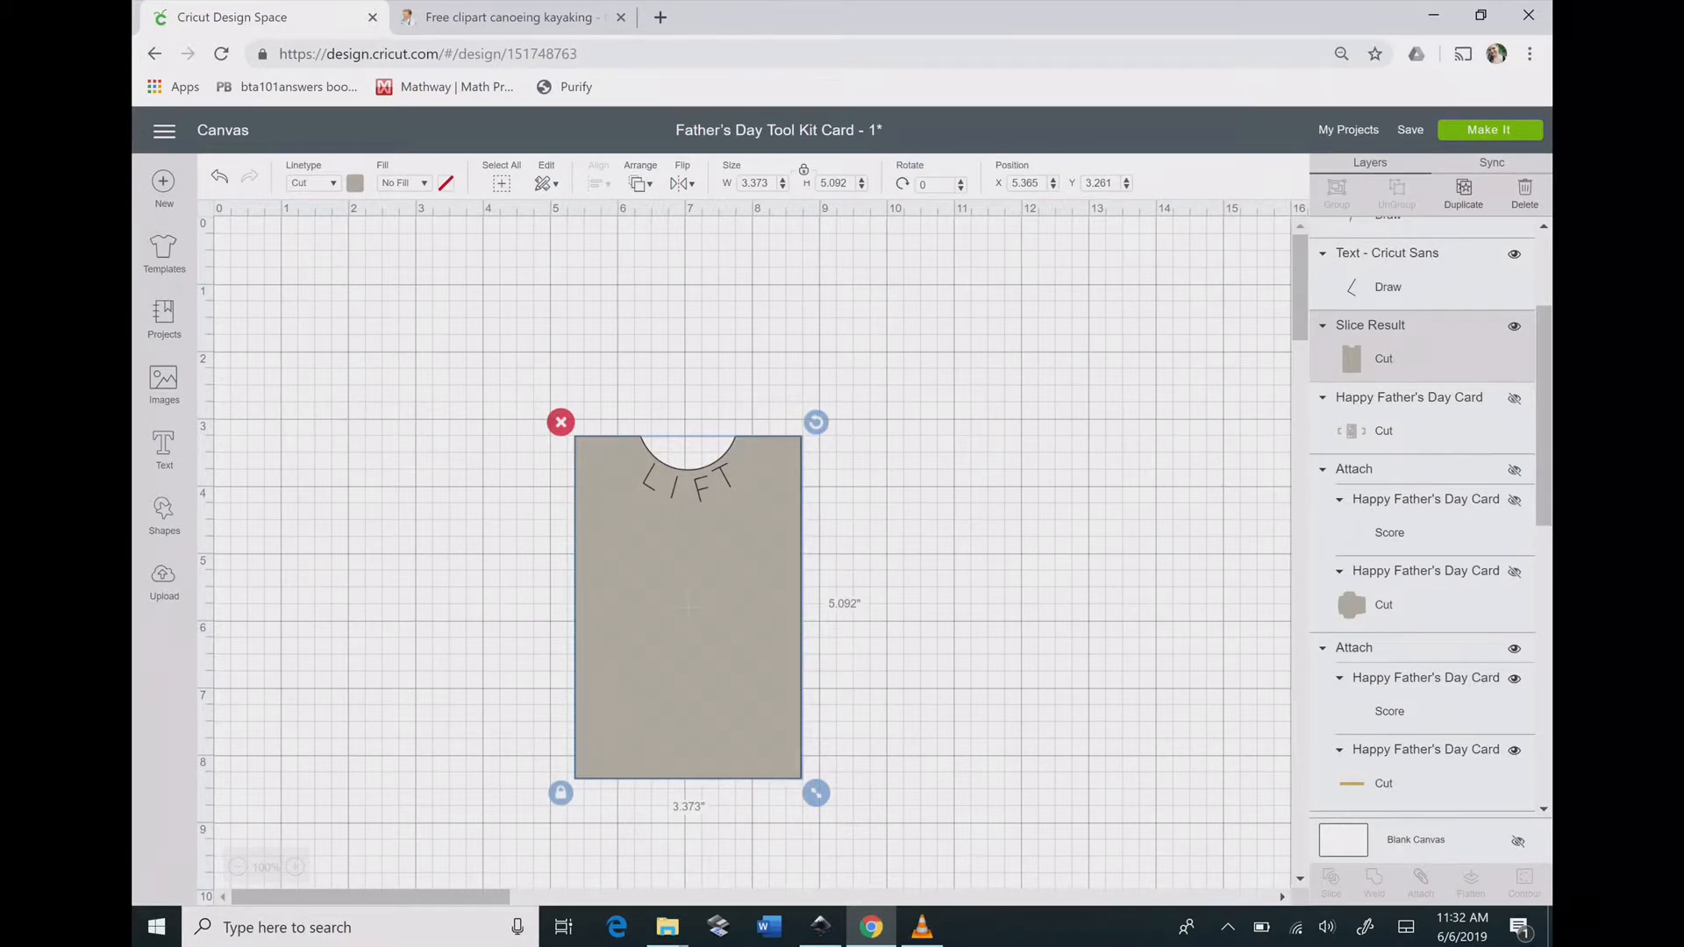
click(721, 476)
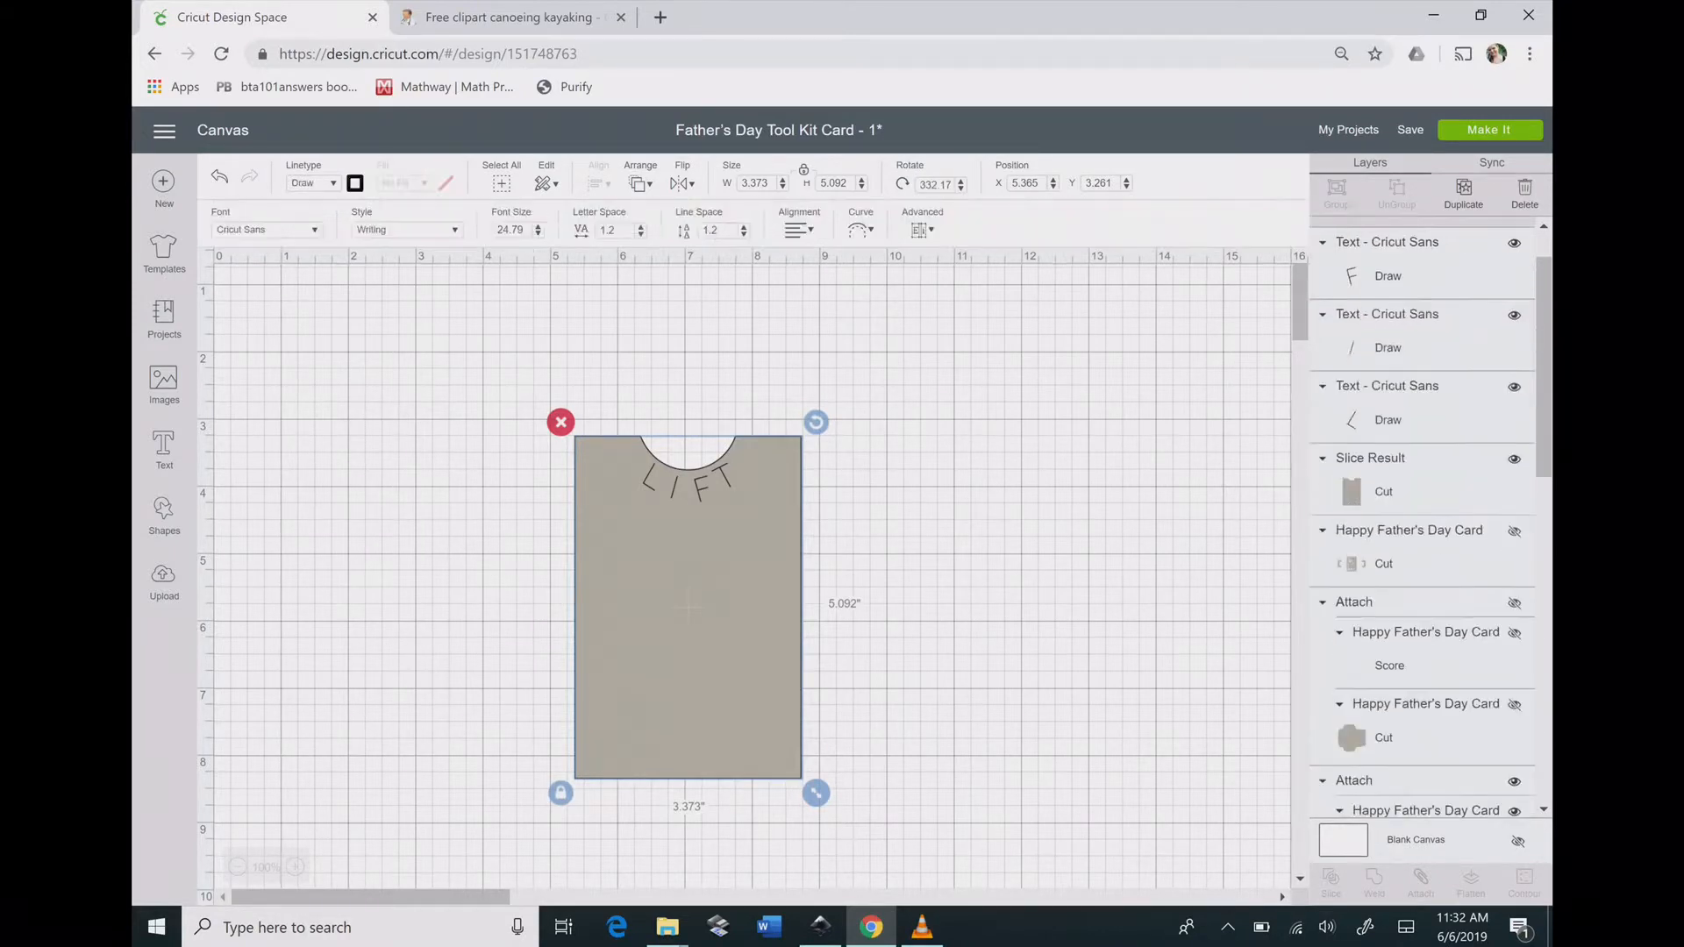
drag(743, 449, 723, 475)
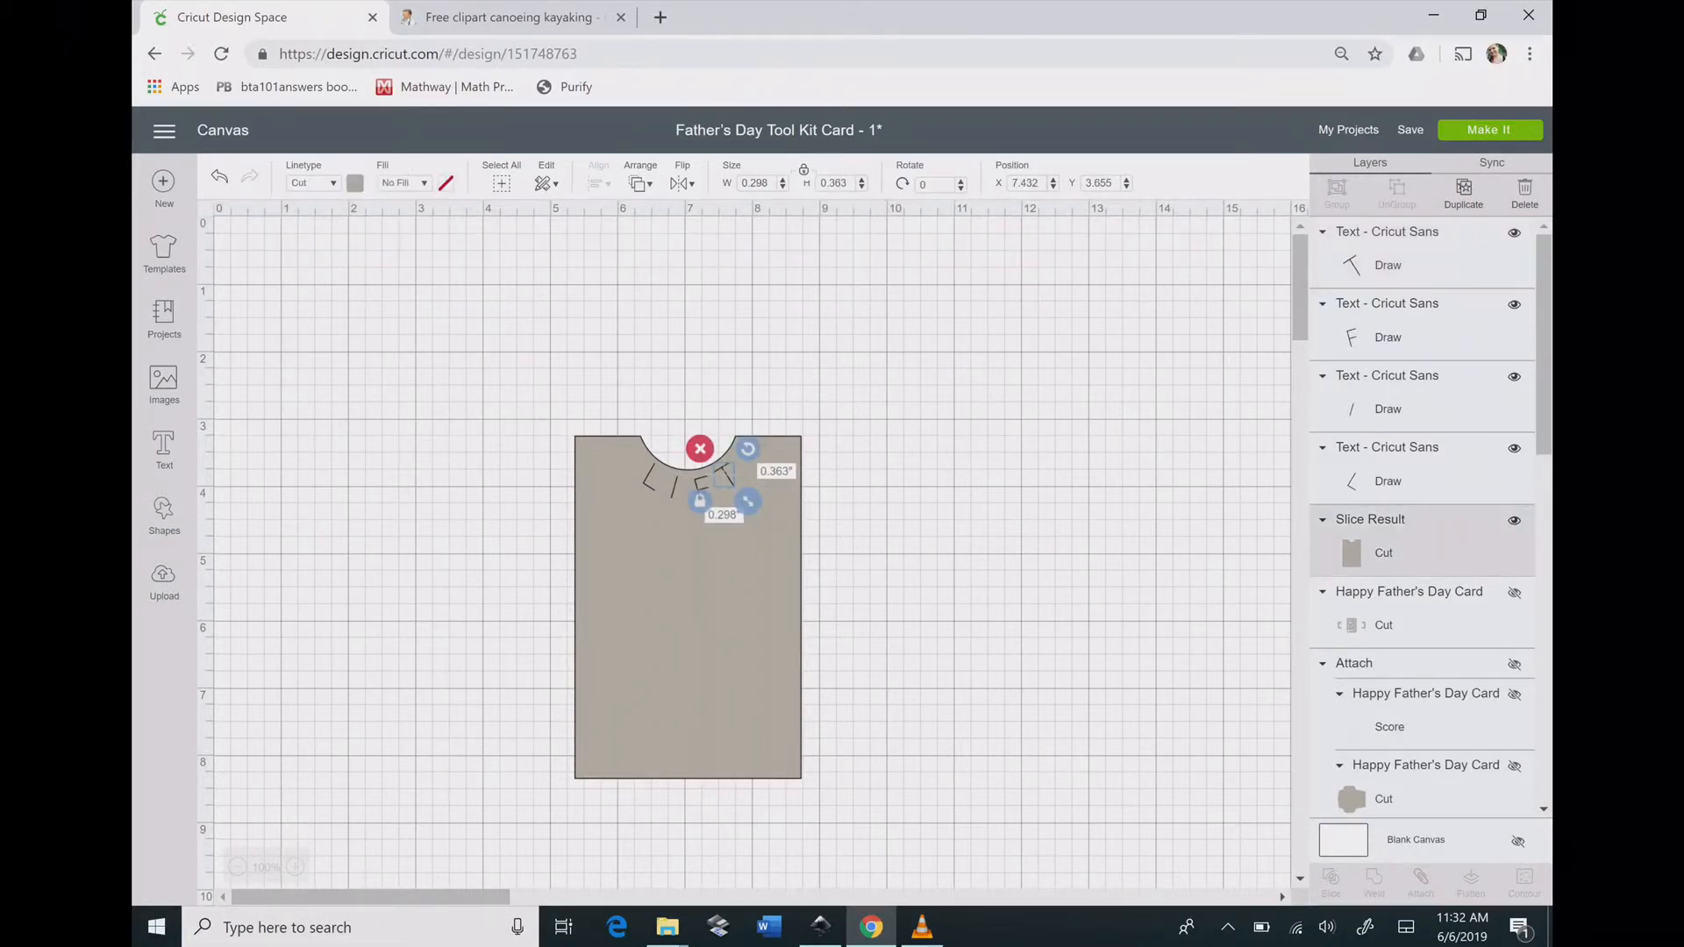
Try nudging the notched rectangle and the letter F slightly up and left, and undo both moves.
click(688, 605)
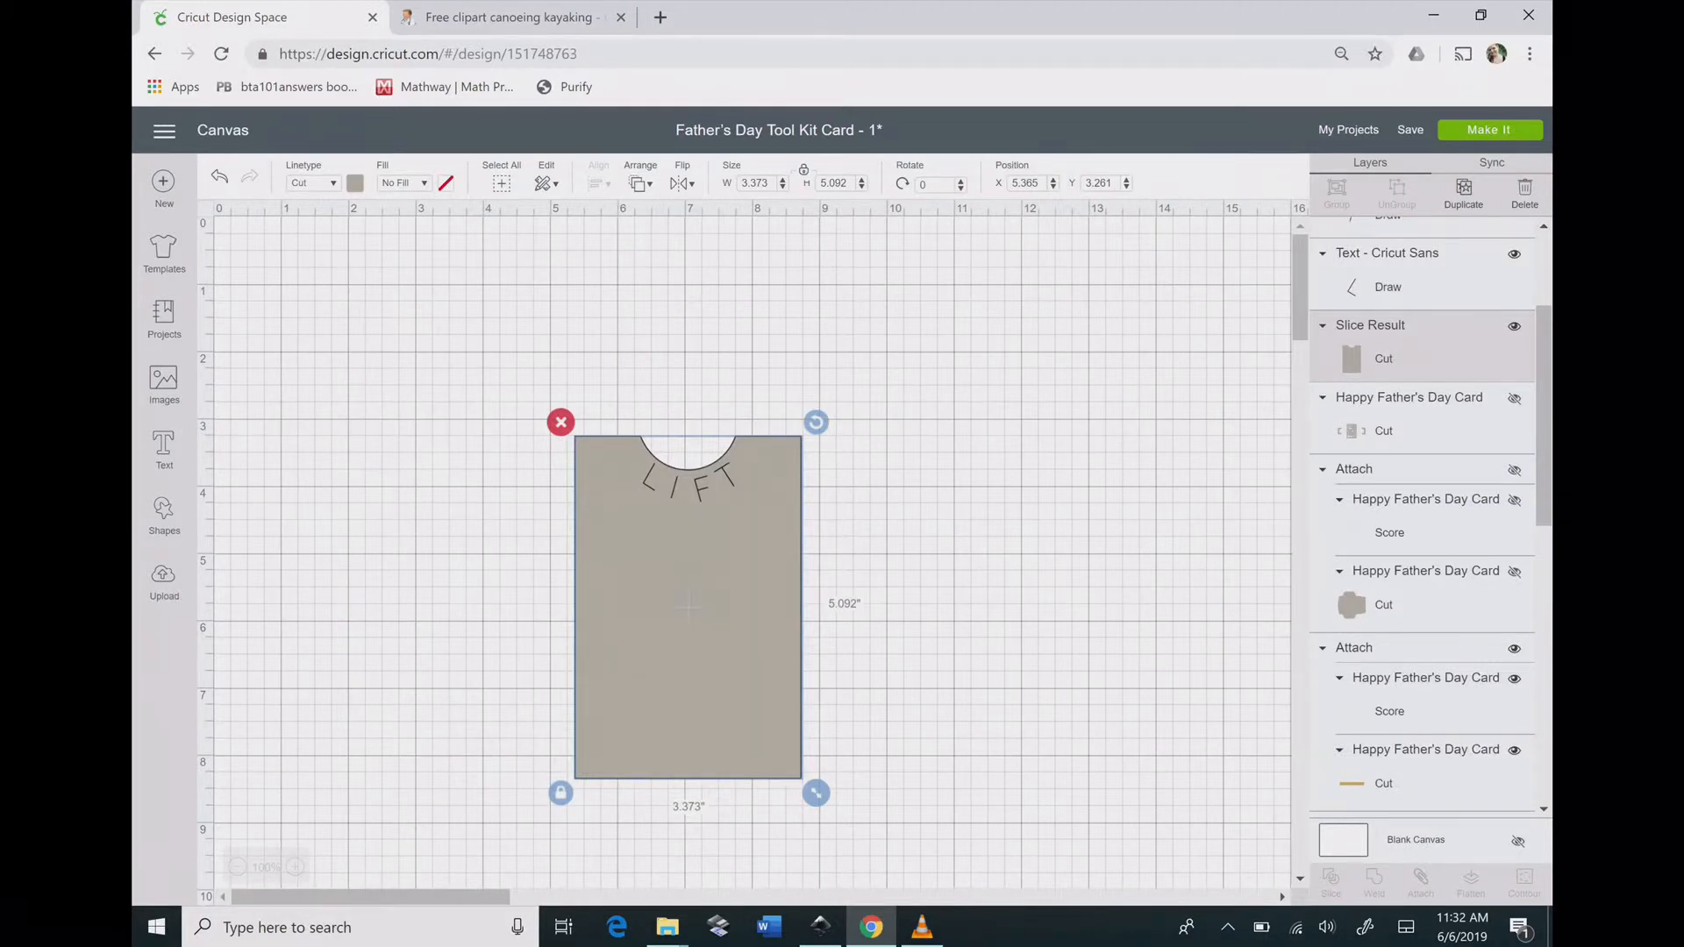
mouse_move(689, 605)
mouse_down()
mouse_move(709, 618)
mouse_move(686, 603)
mouse_up()
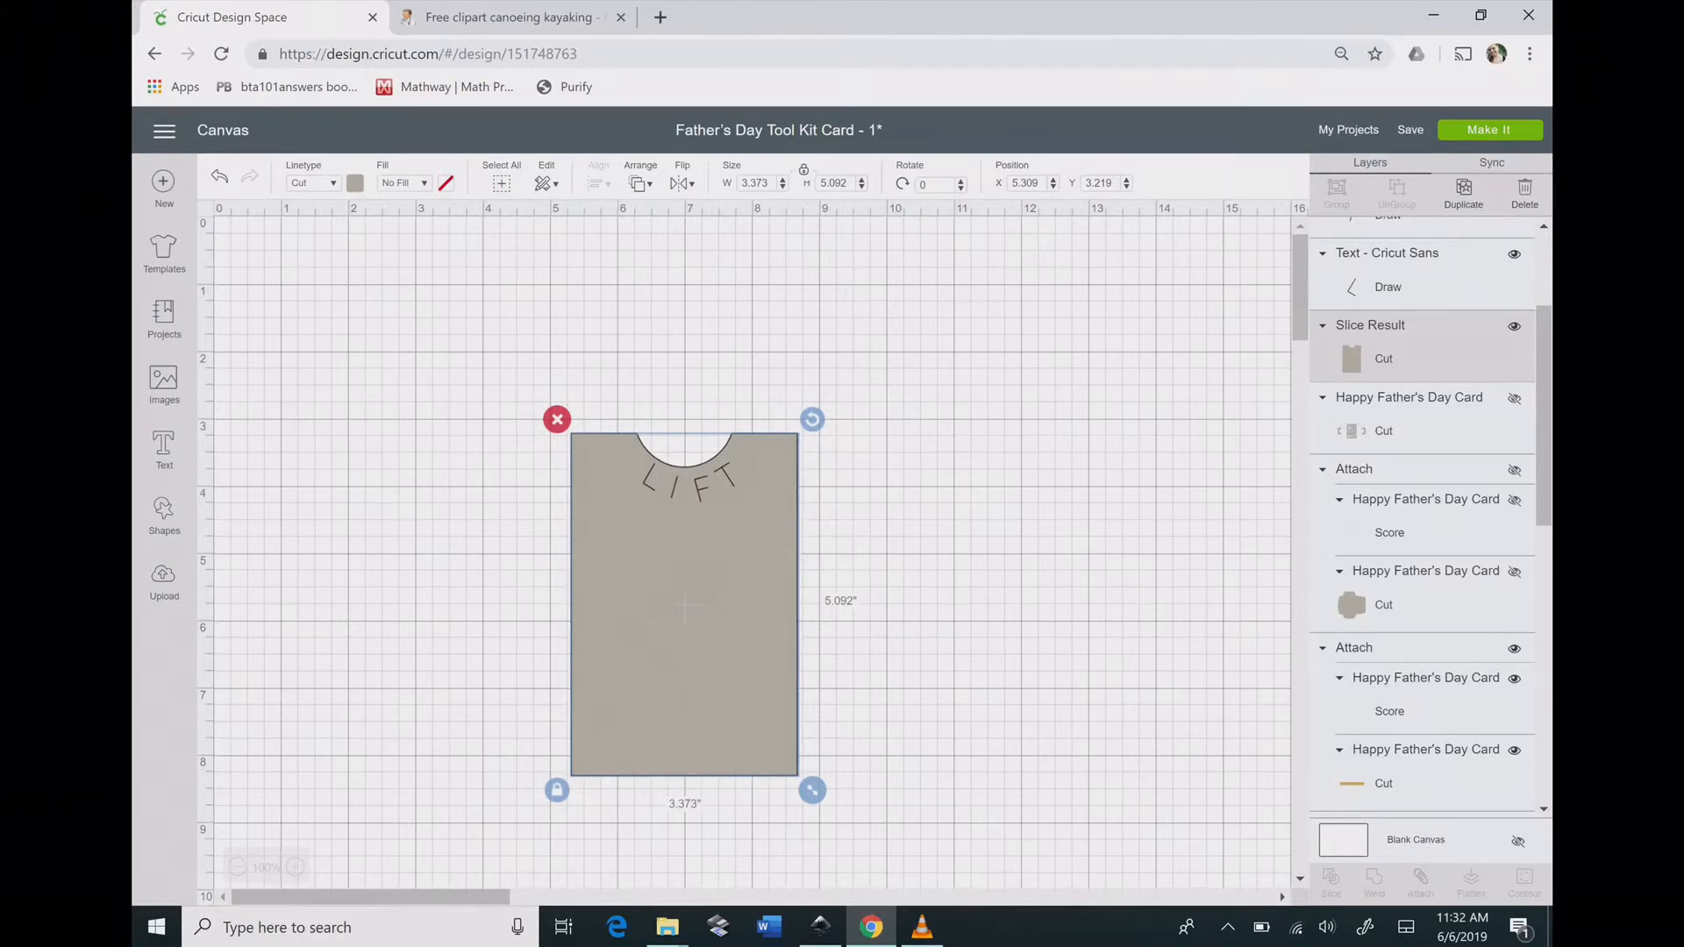
drag(700, 487, 697, 483)
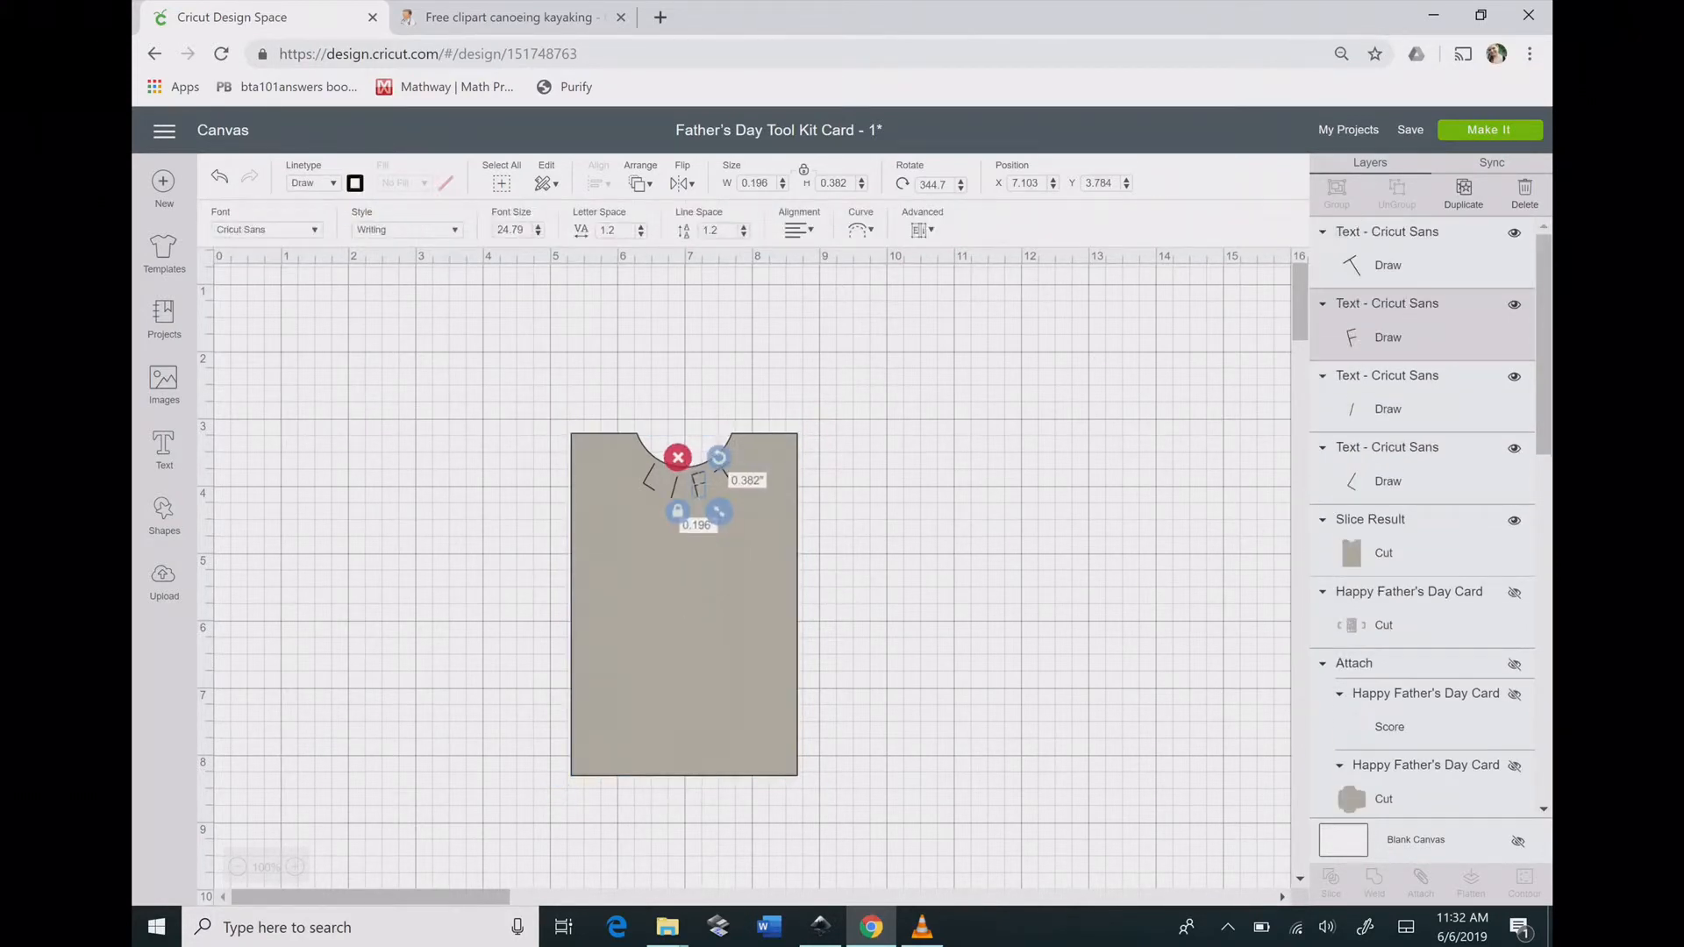
click(724, 474)
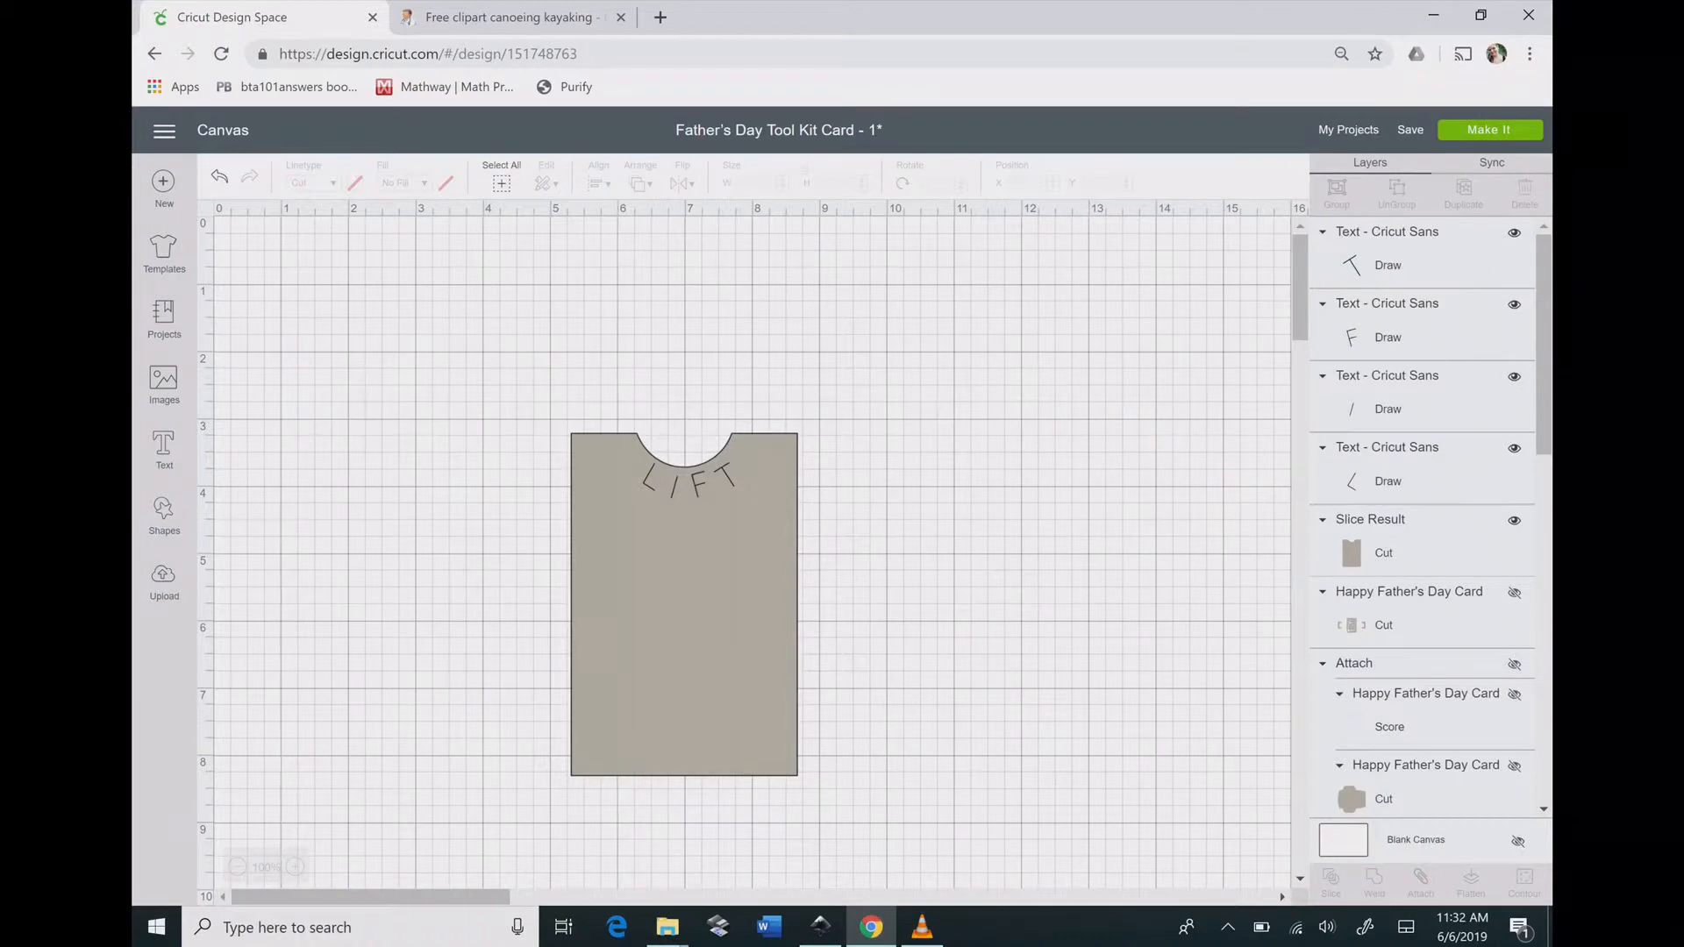
click(684, 603)
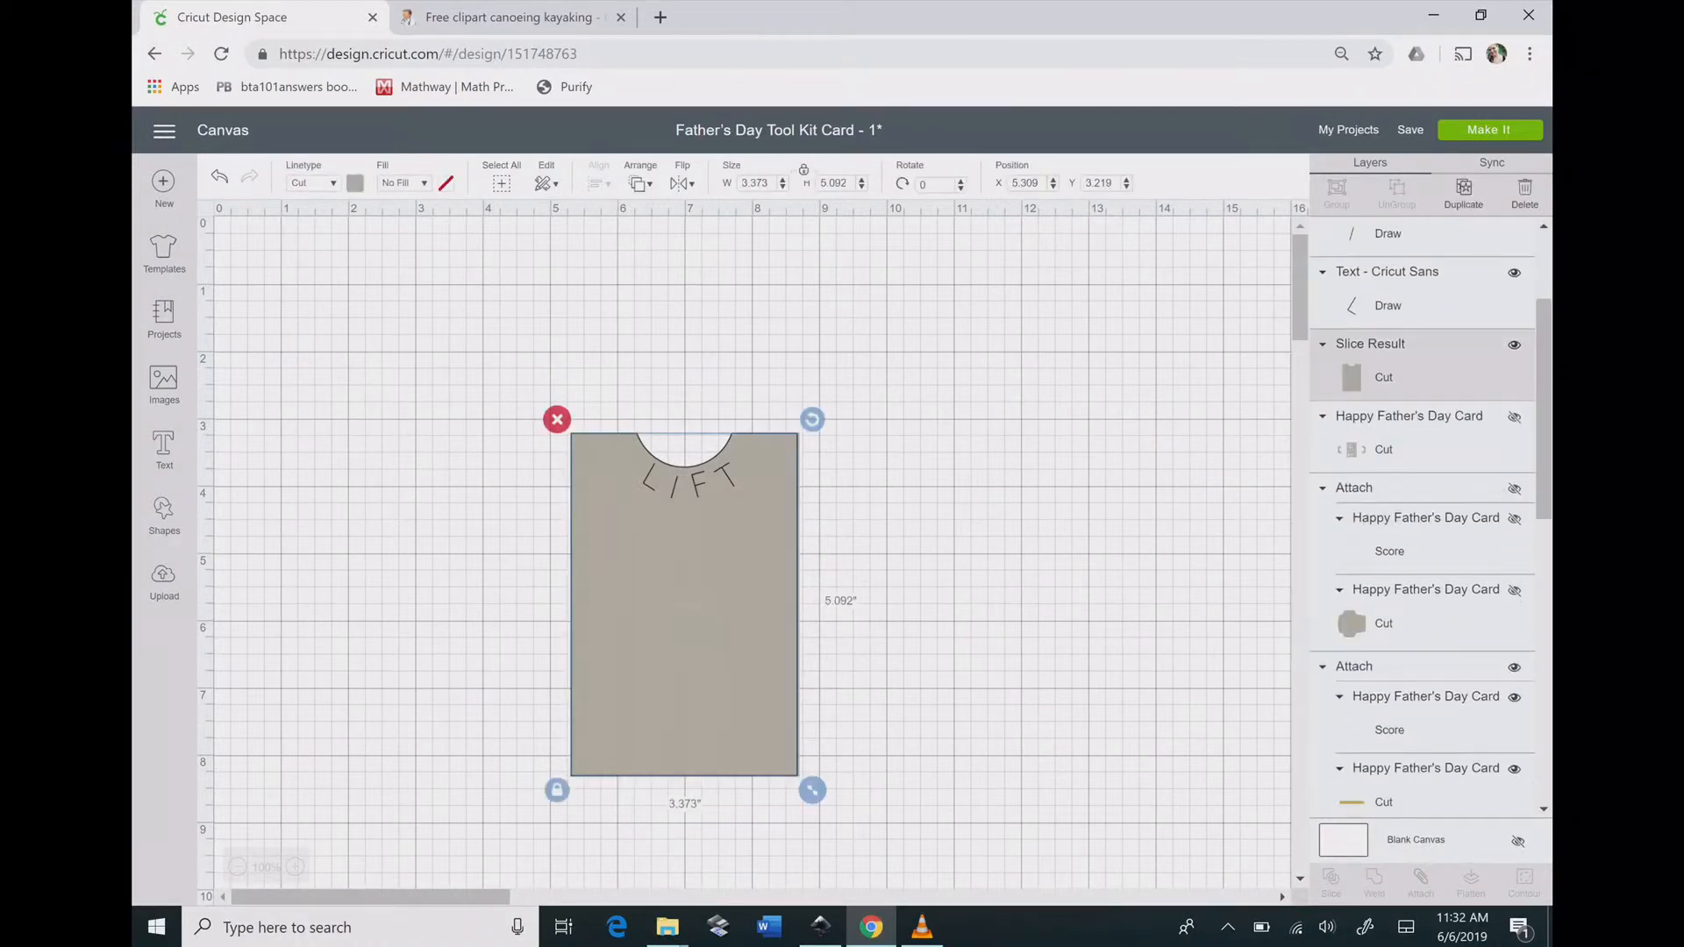
key(ctrl+z)
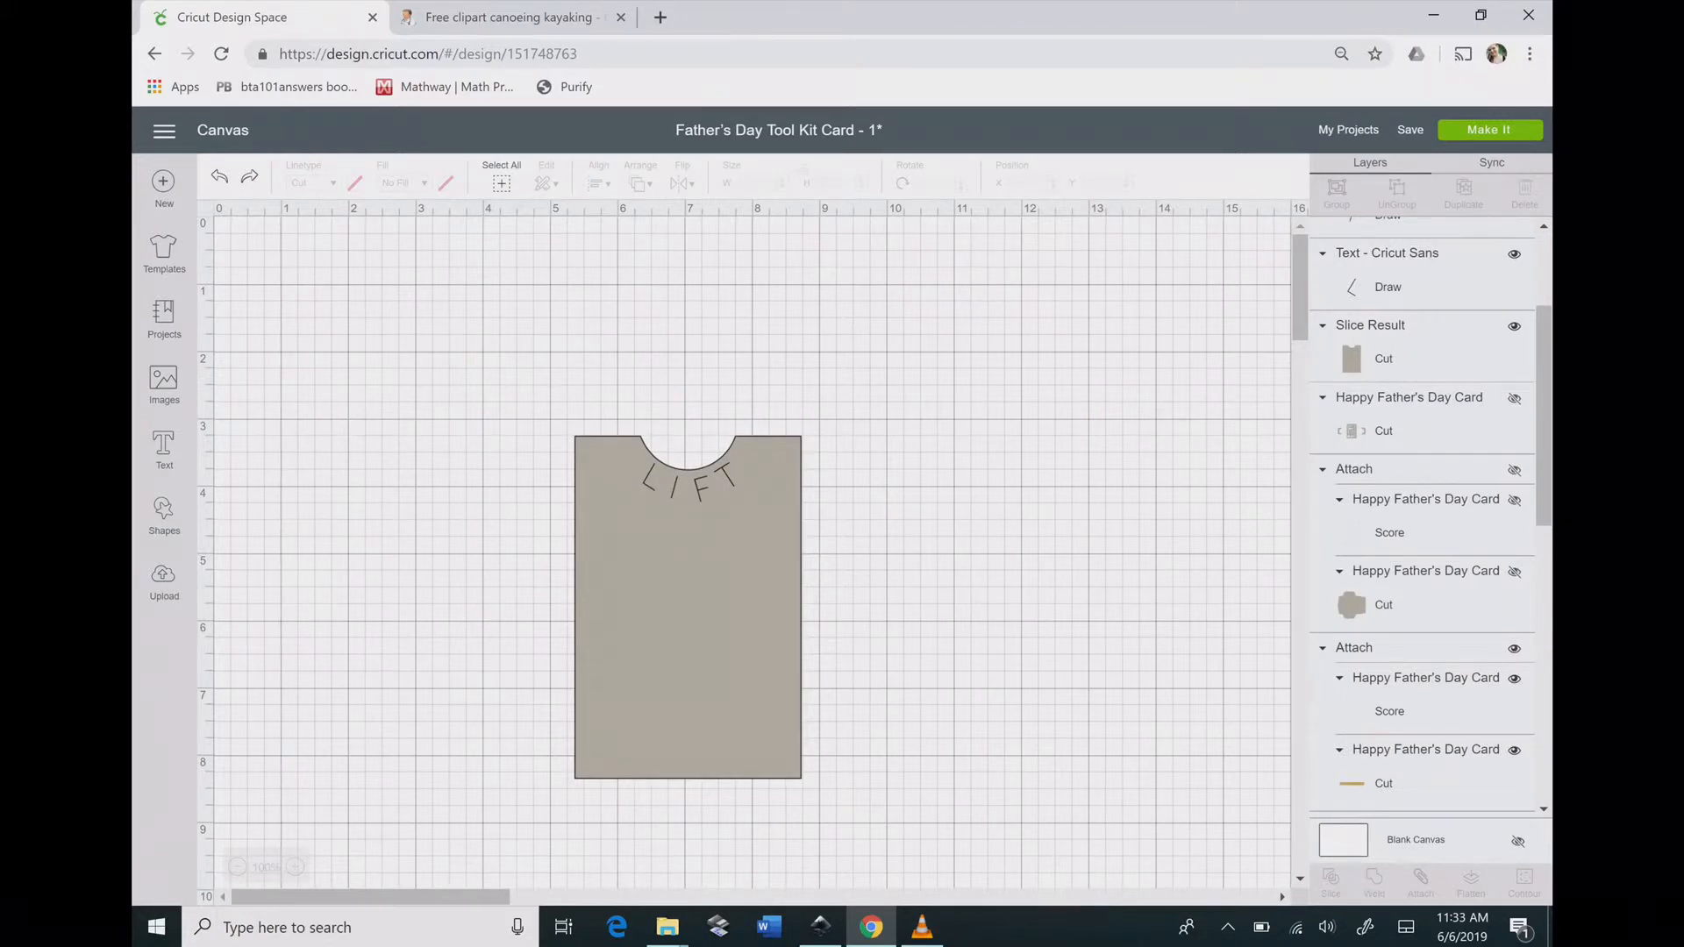
Attach the letter L to the notched rectangle and move the attached set one layer backward.
click(687, 605)
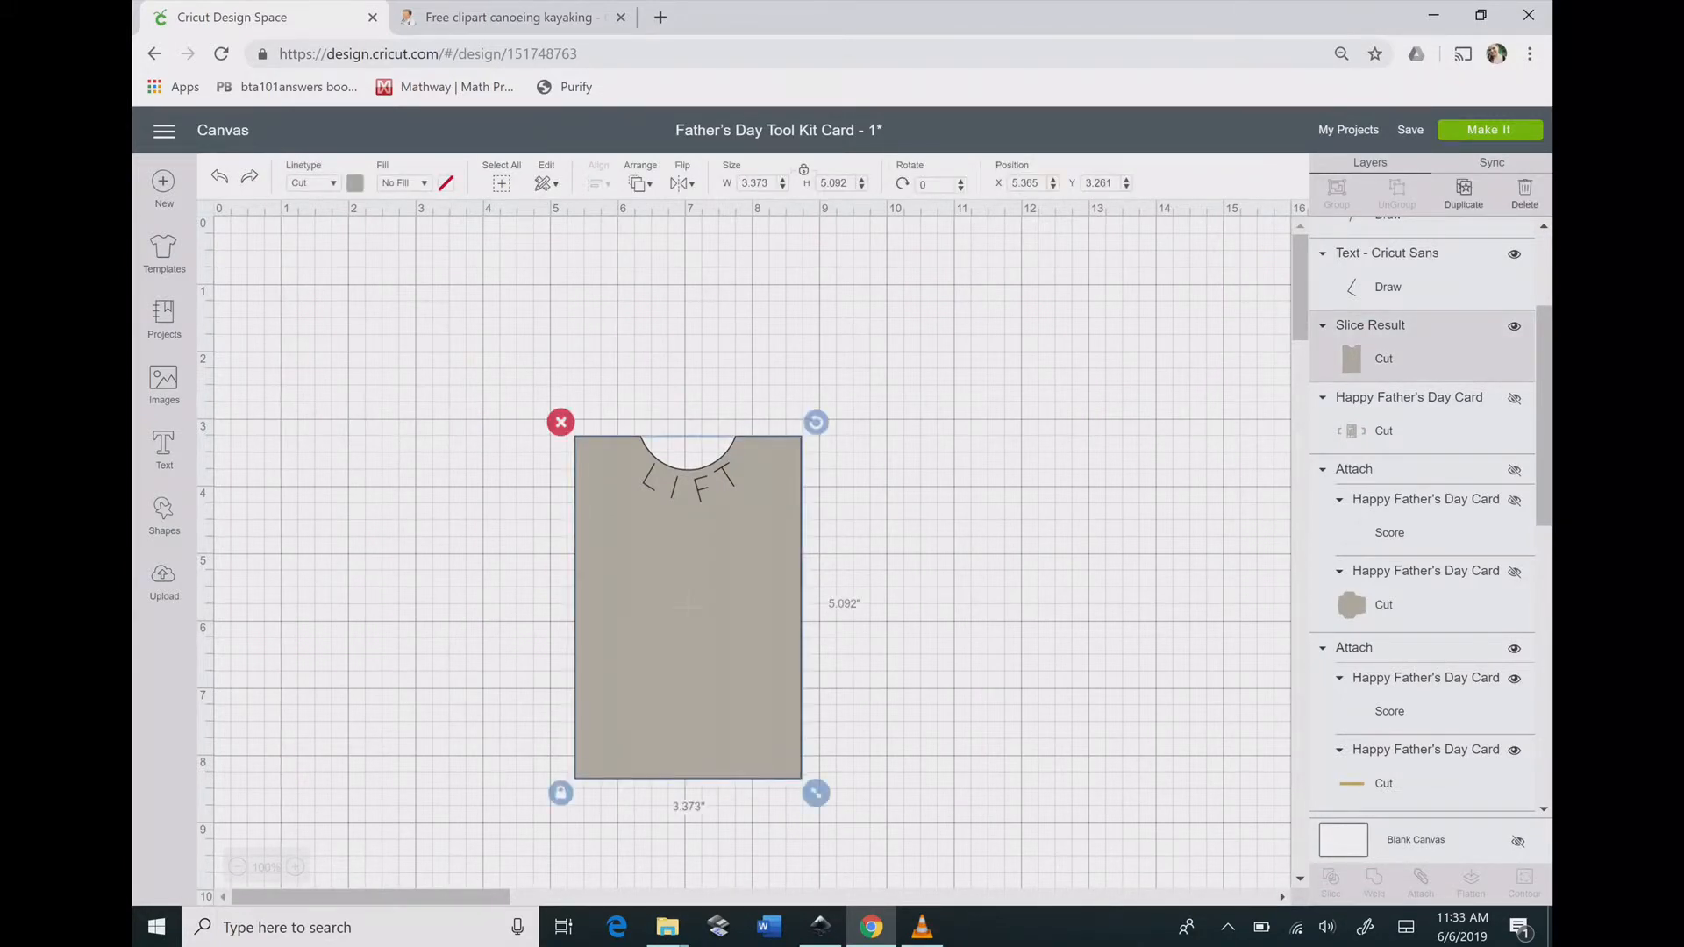
shift+click(650, 479)
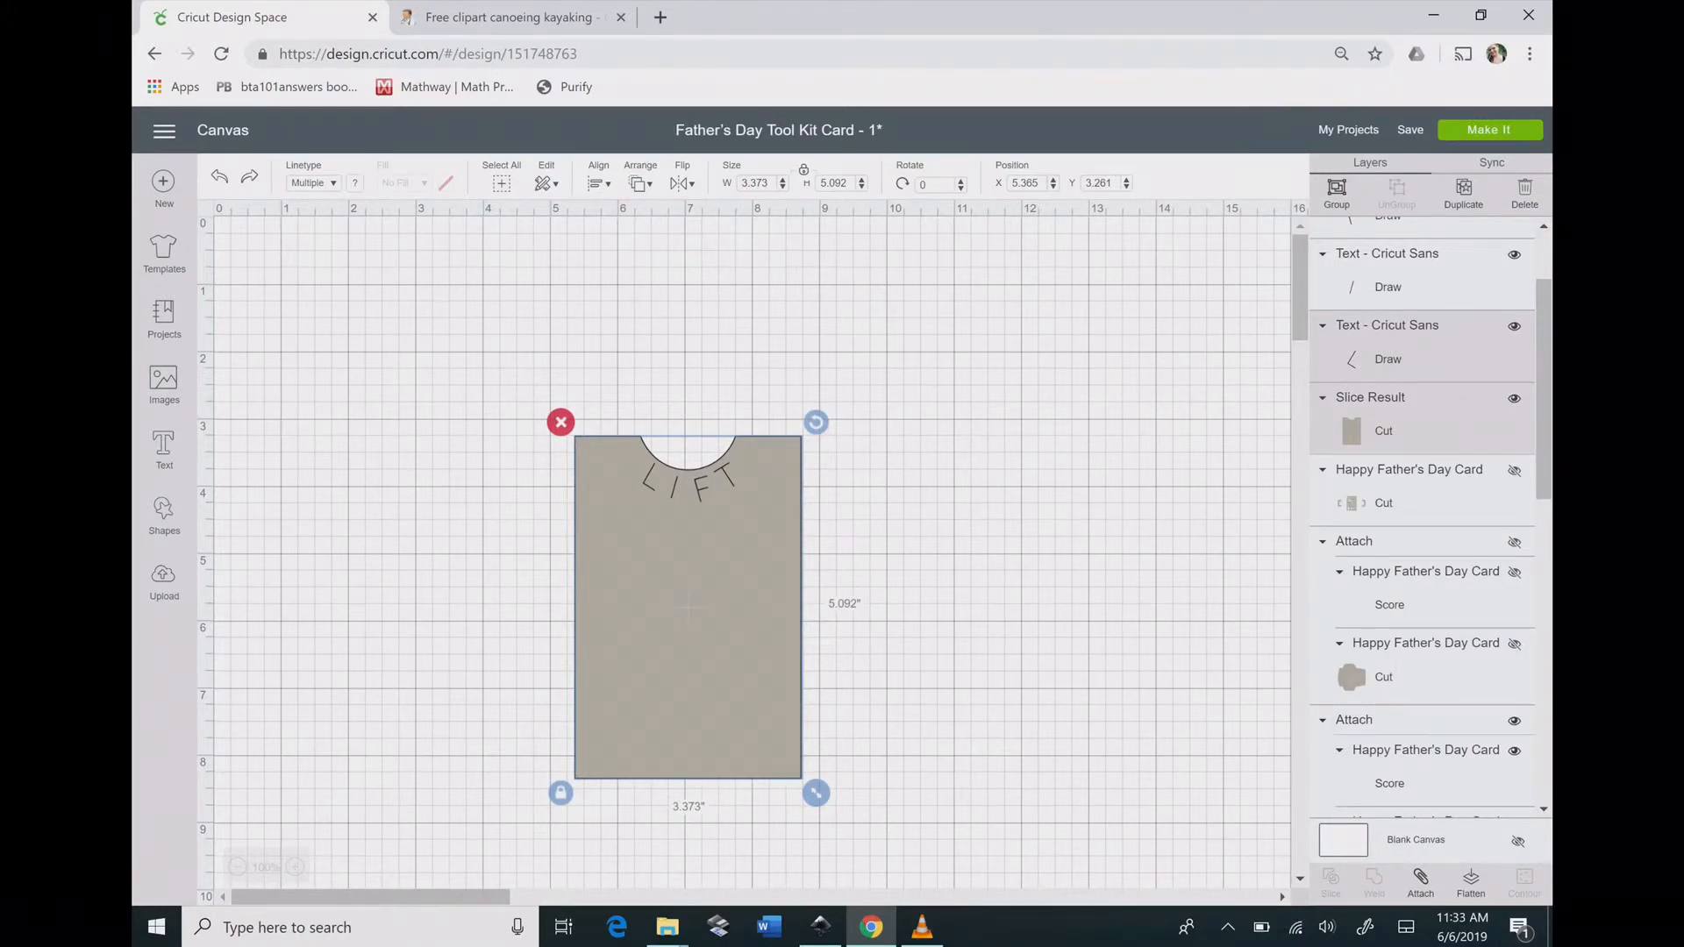
click(1419, 882)
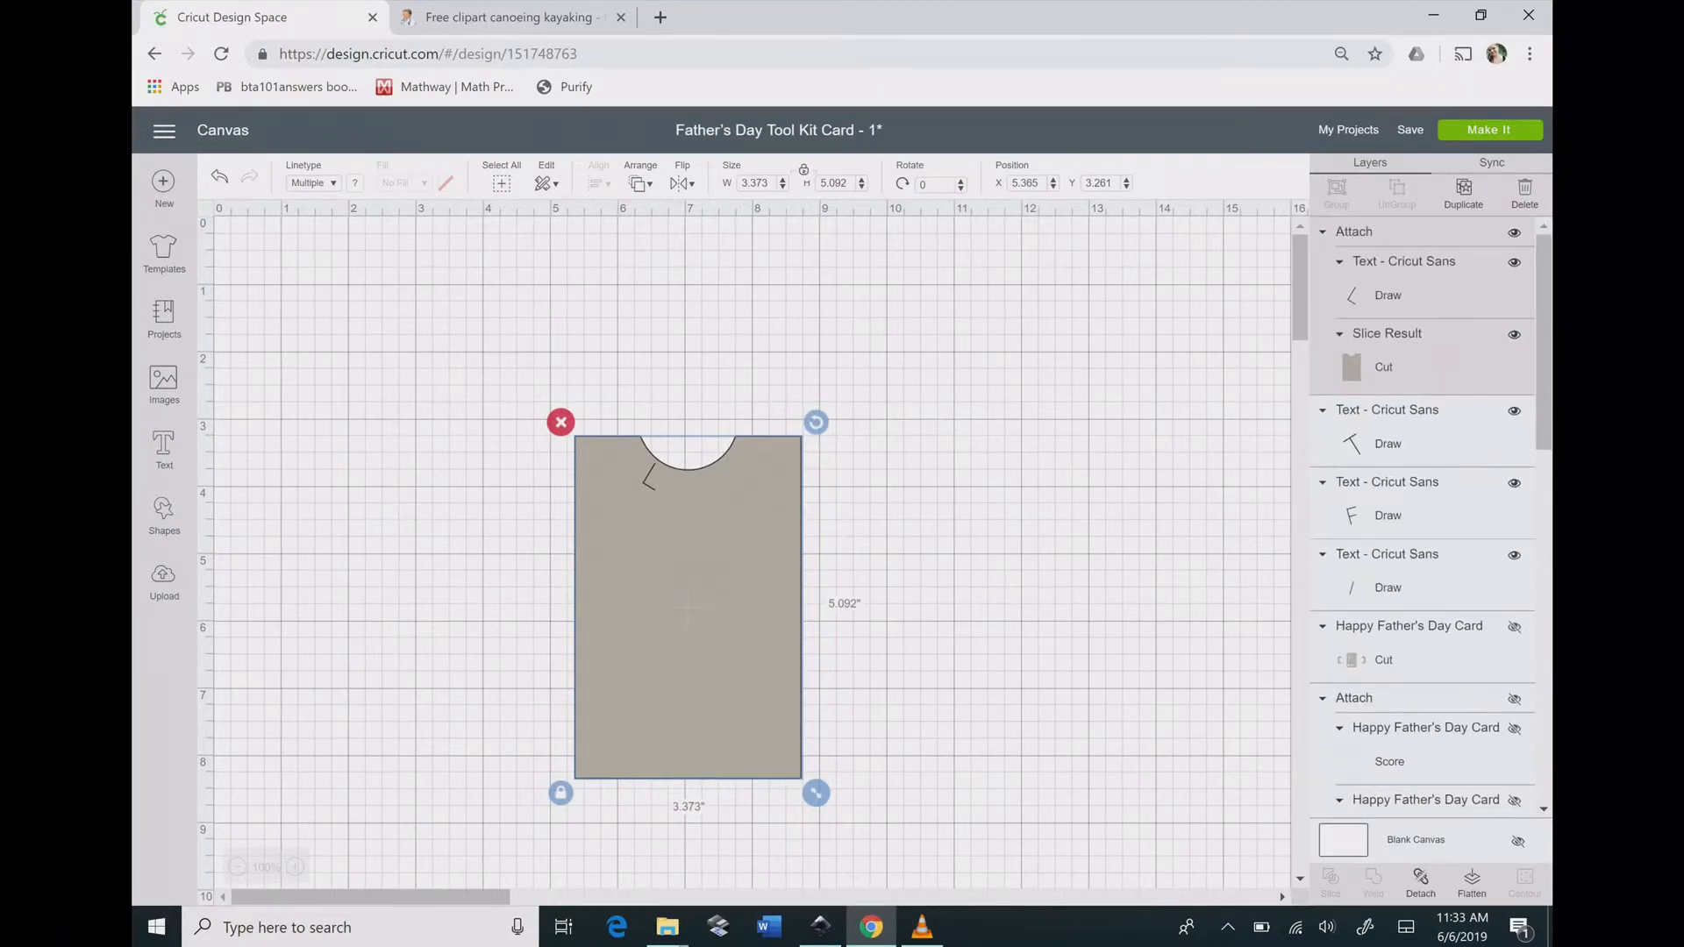
click(640, 183)
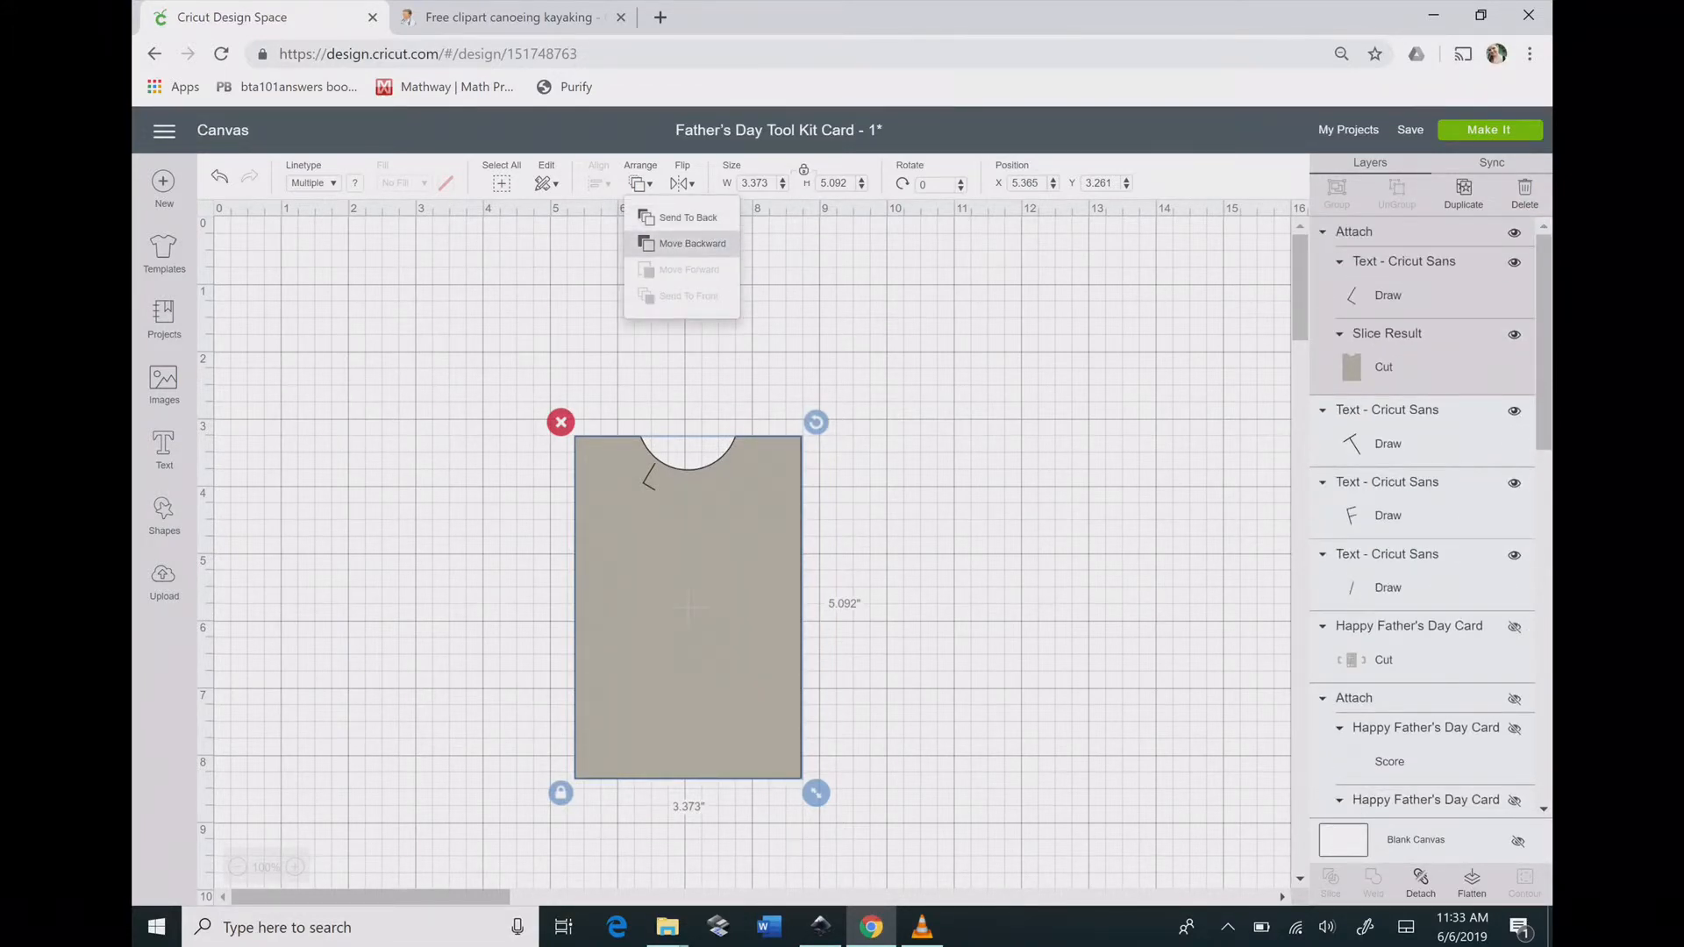
click(692, 243)
Attach the letter T to the rectangle set and move the combined set one layer backward.
click(724, 475)
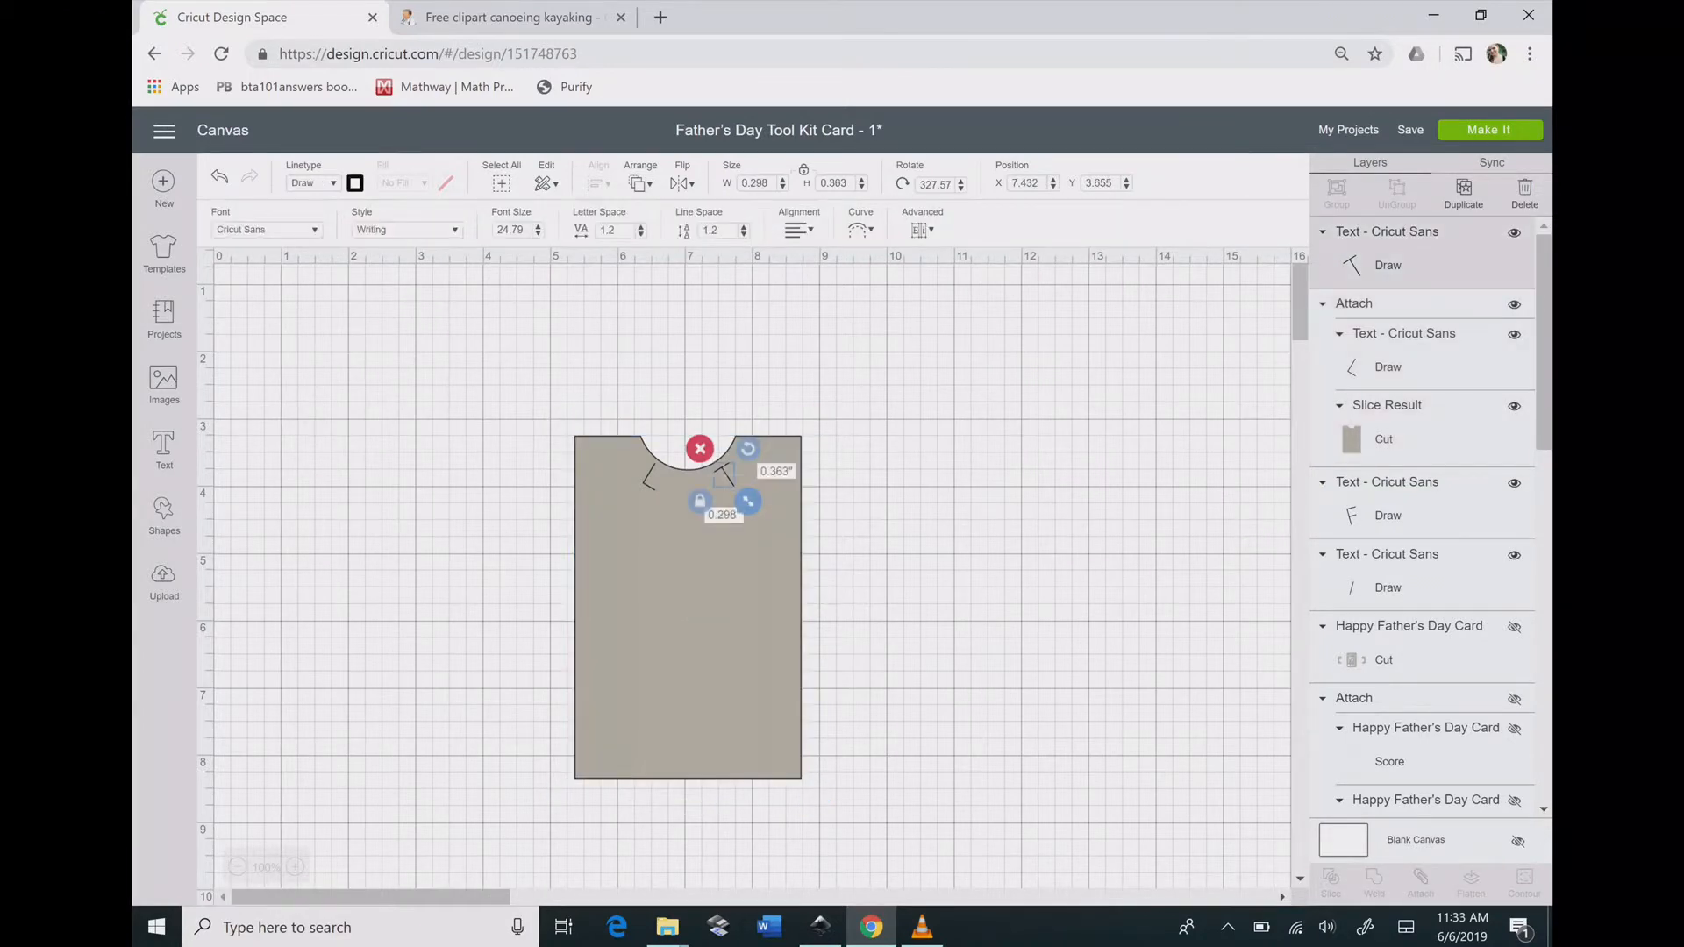
shift+click(687, 606)
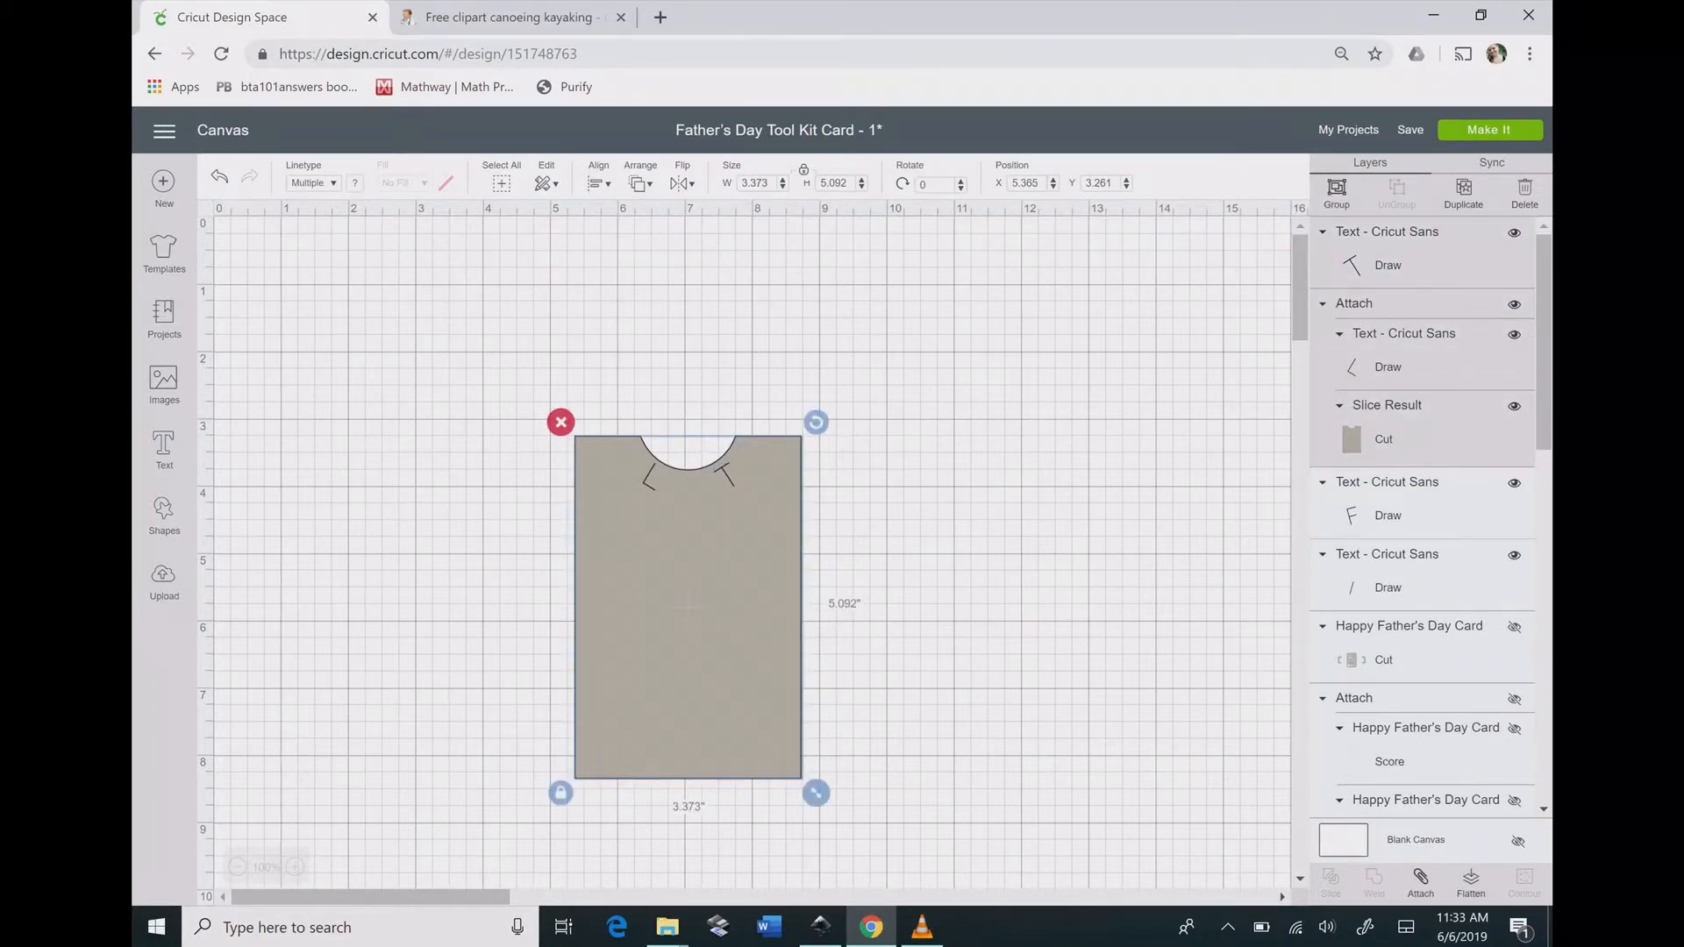
click(1419, 883)
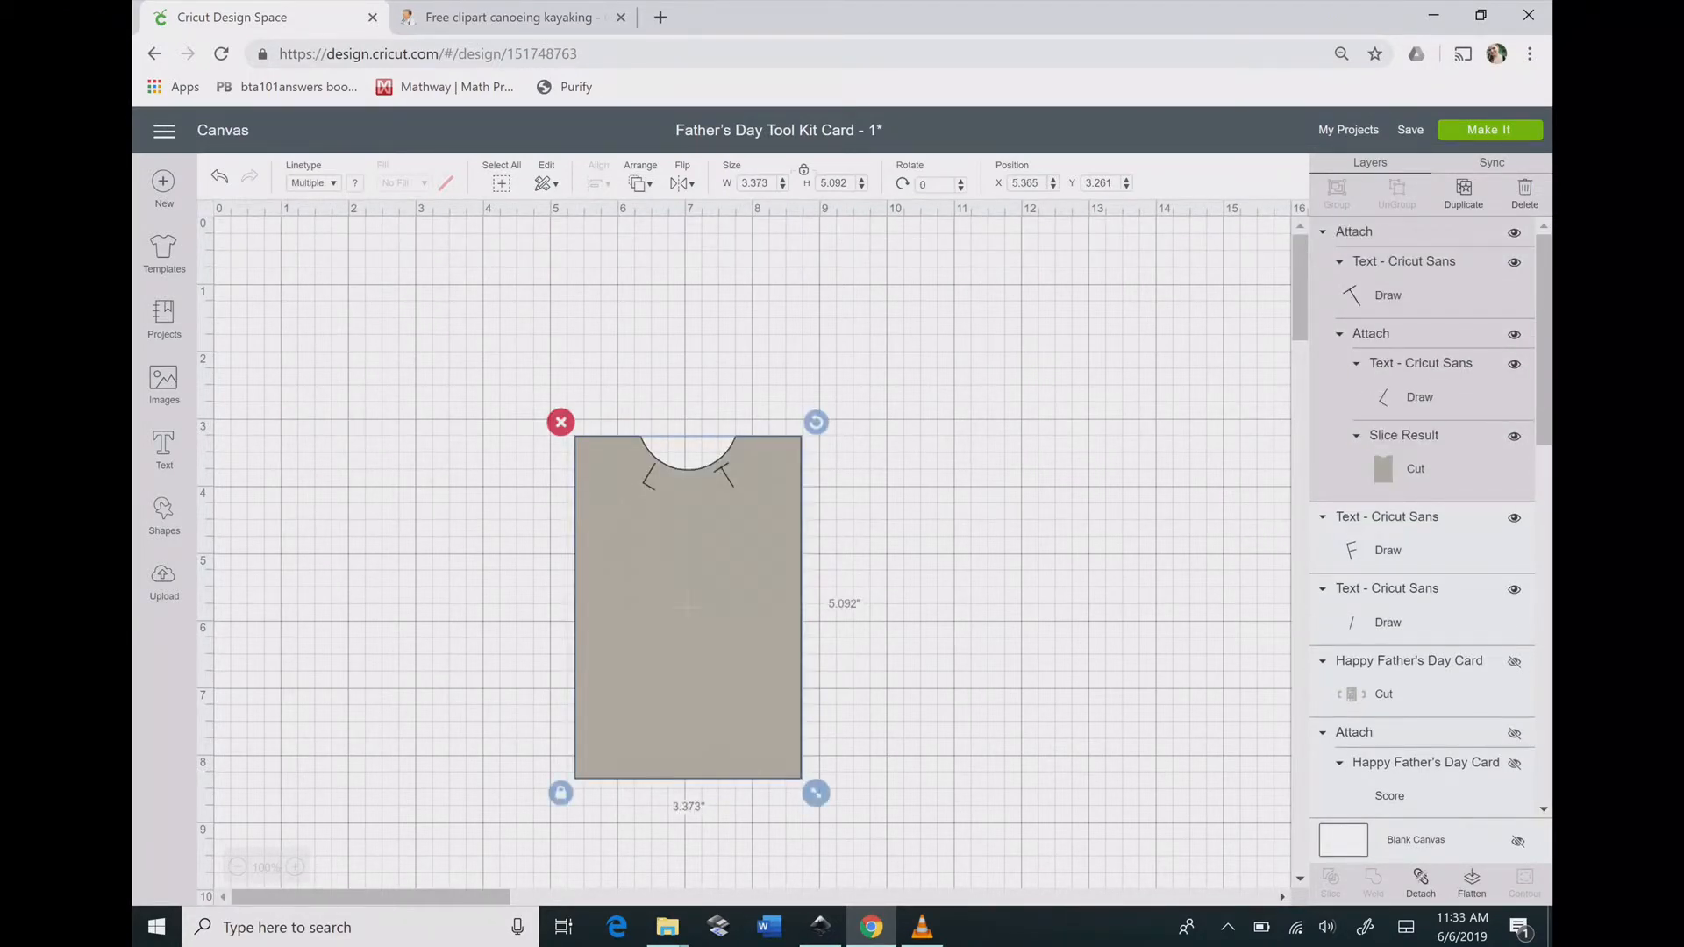
click(639, 184)
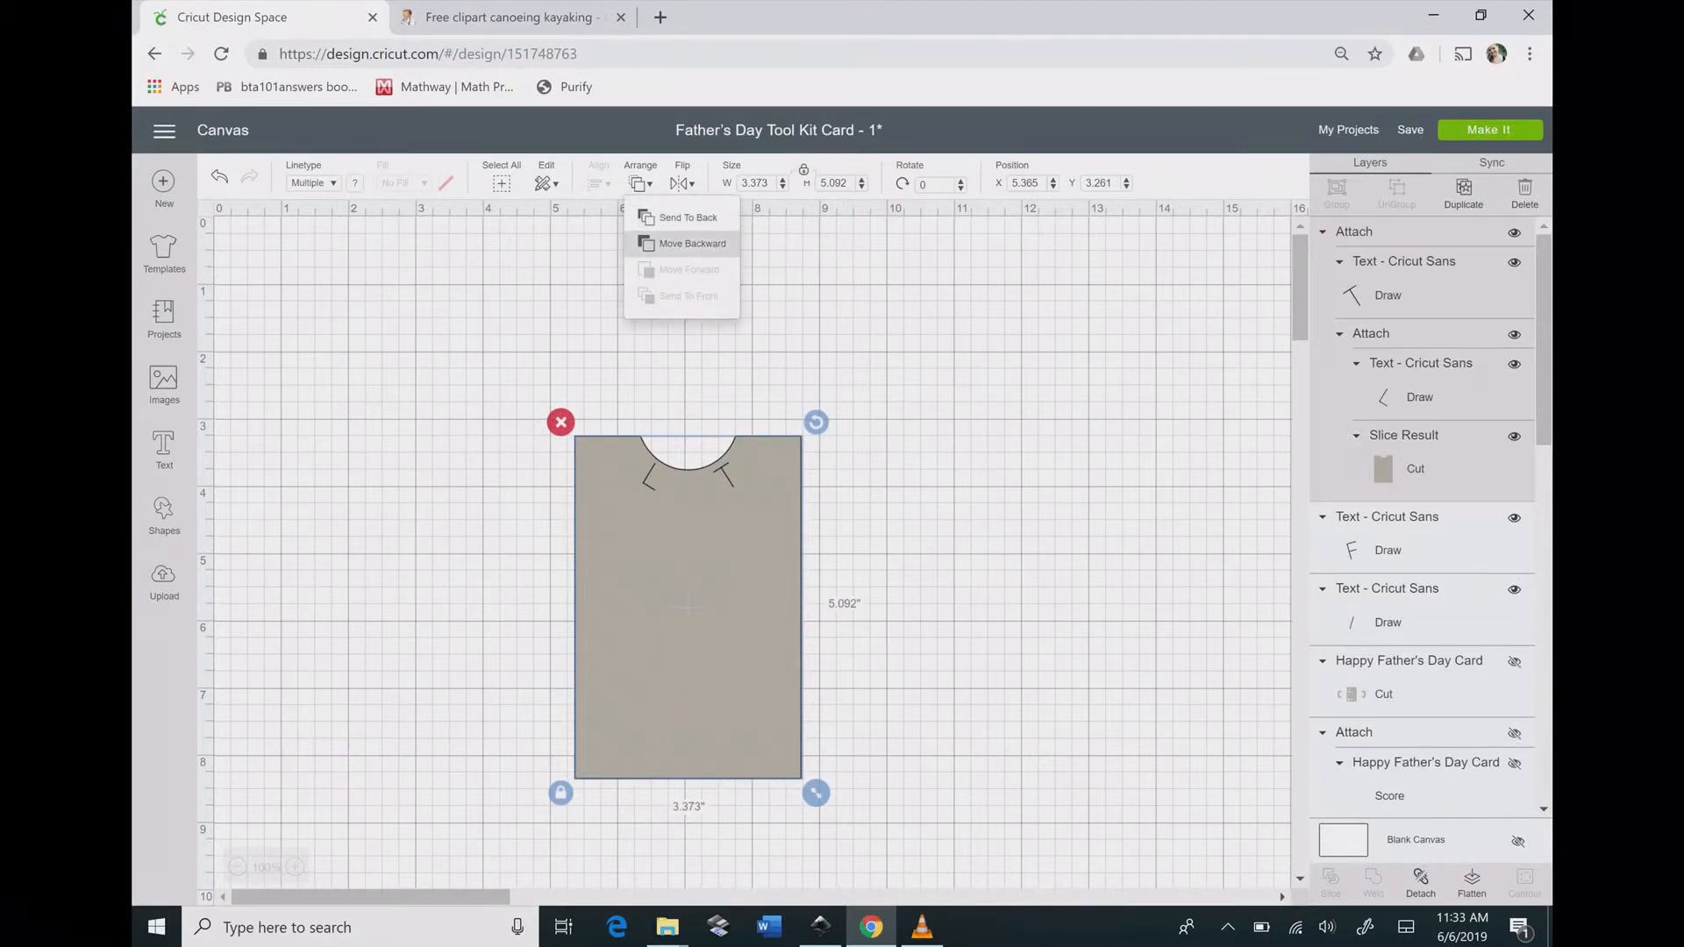
click(692, 244)
Attach the letter F to the notched rectangle set and move the combined set one layer backward.
click(699, 482)
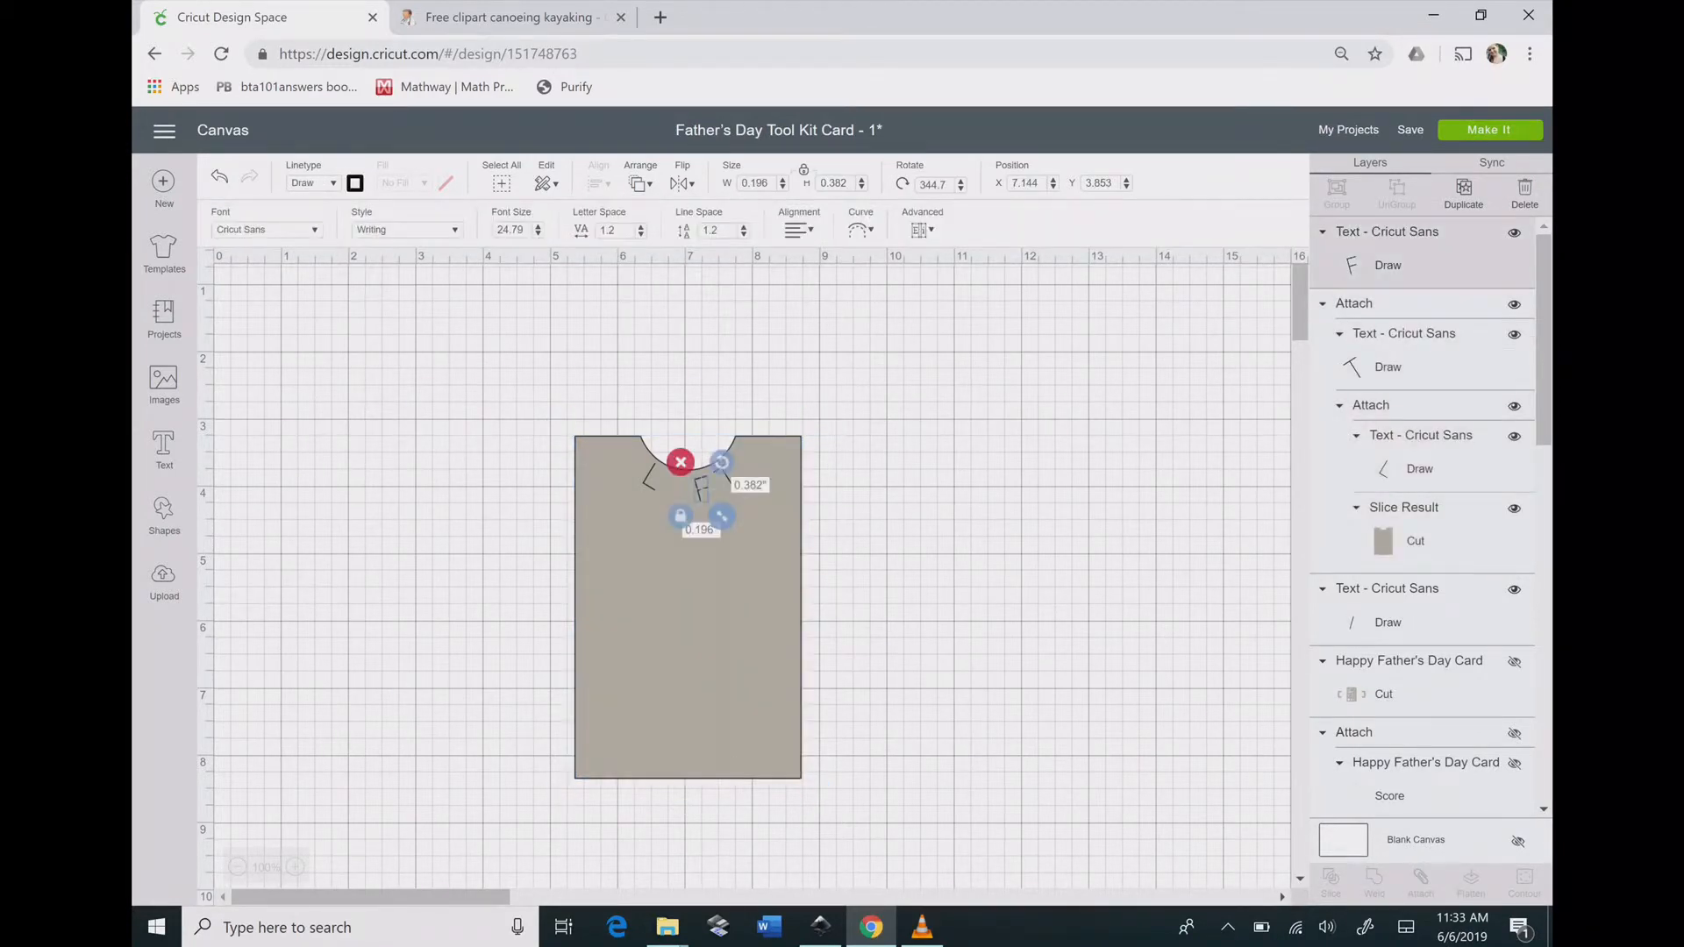
shift+click(688, 614)
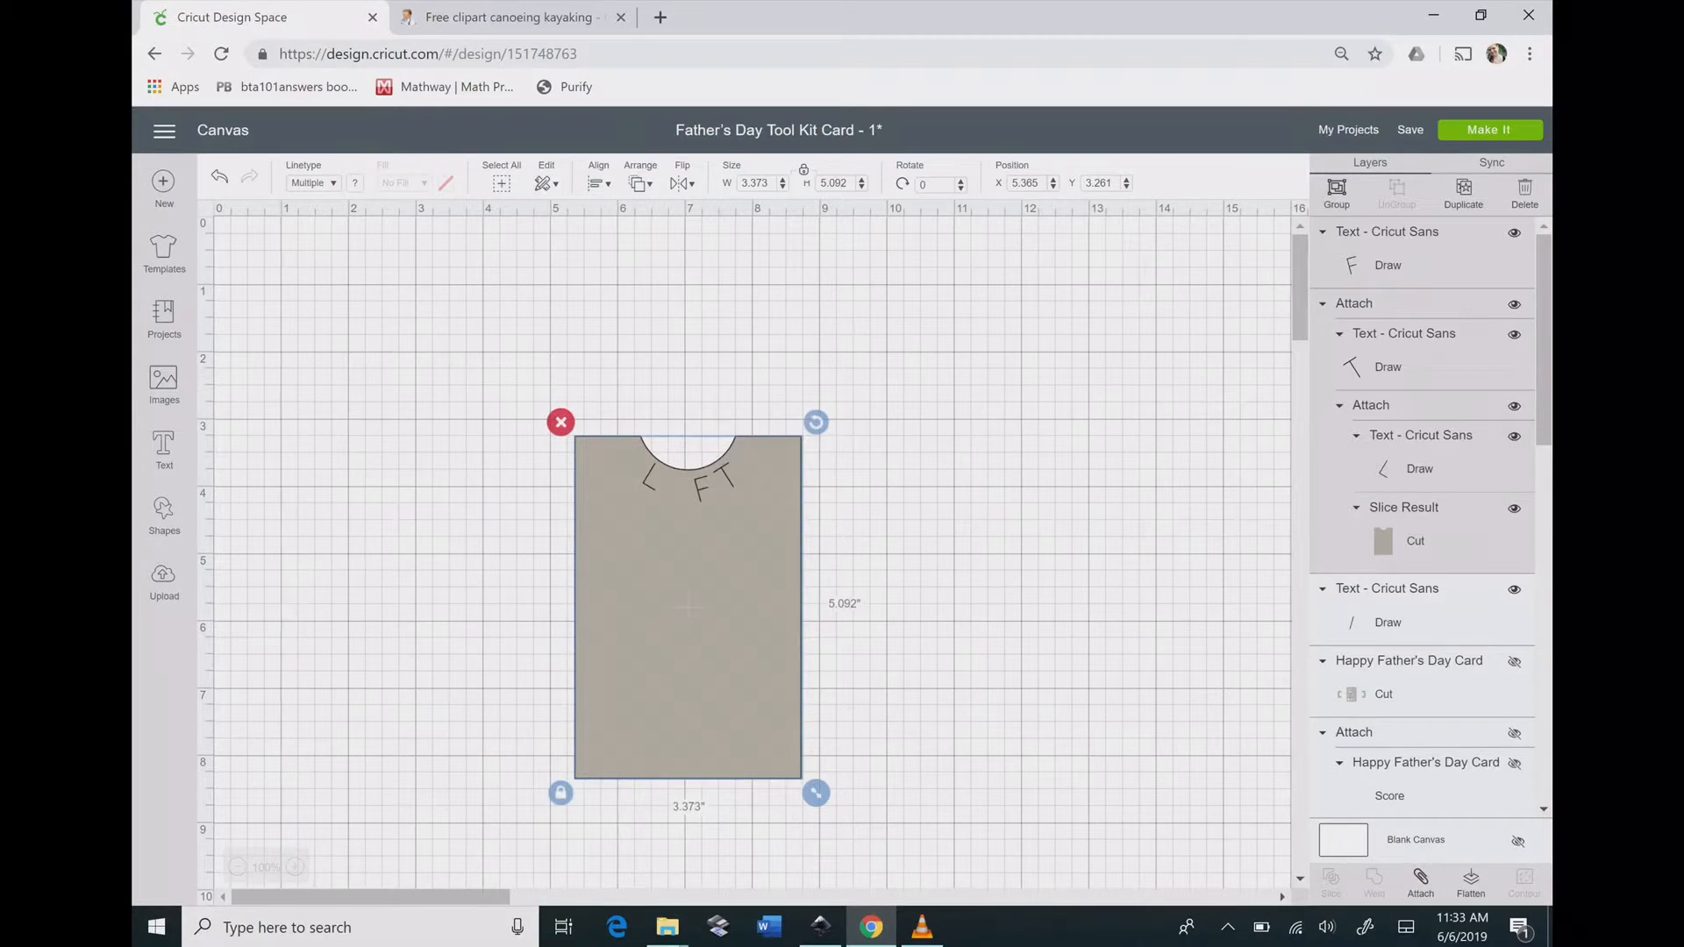
click(1419, 880)
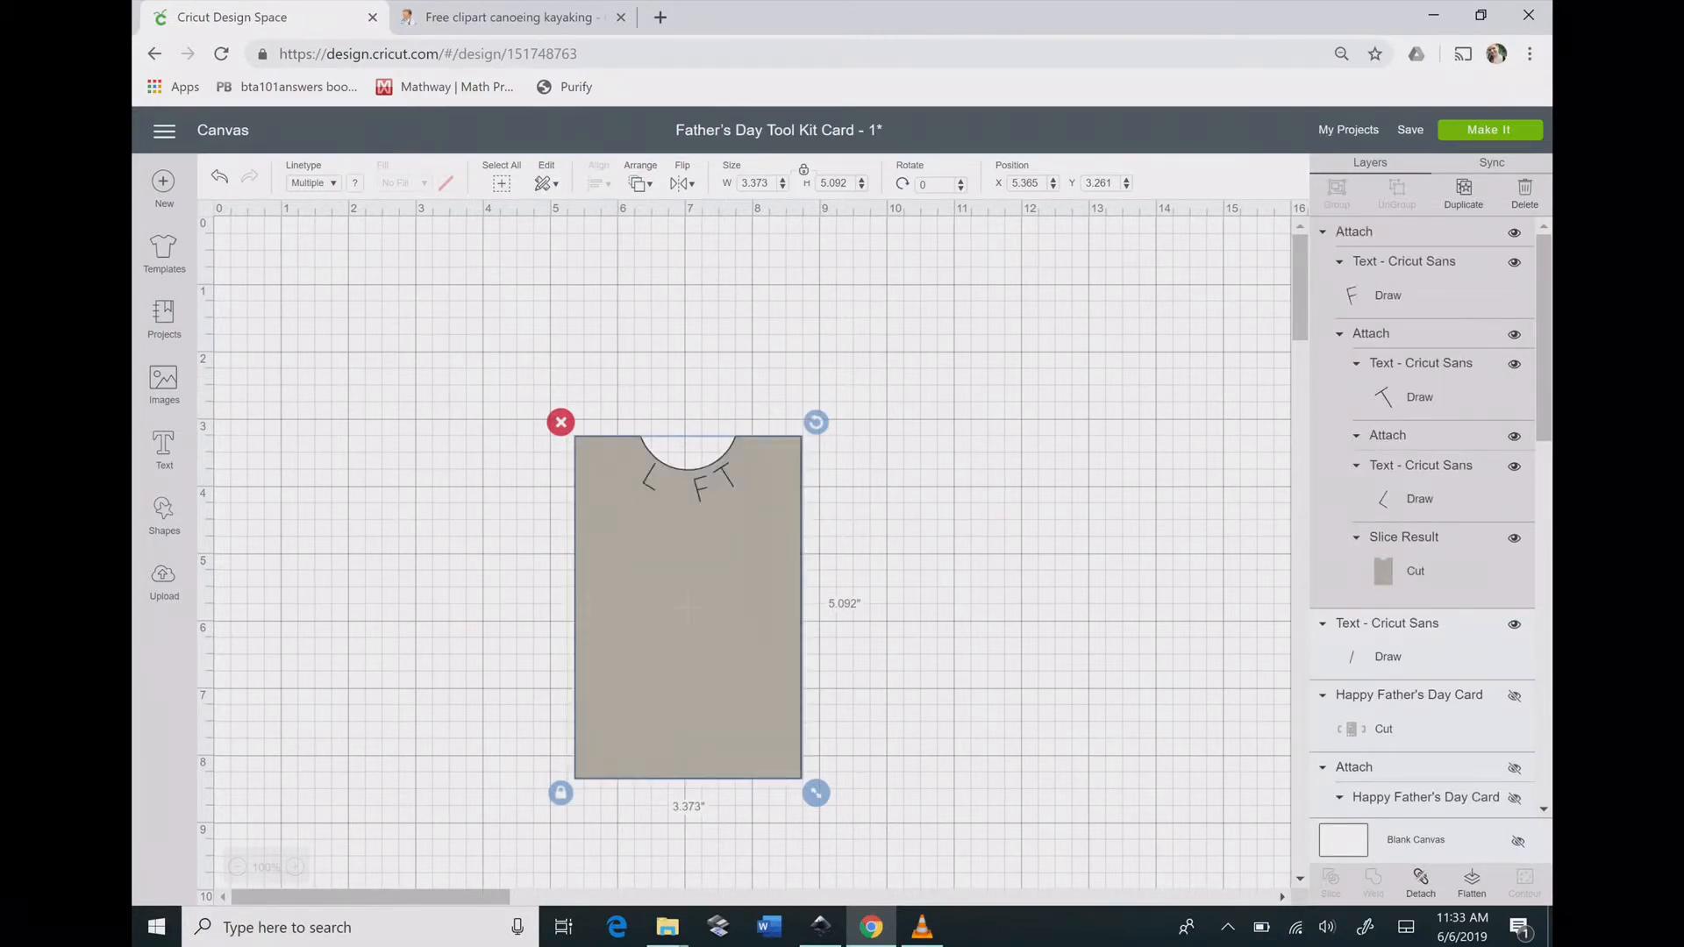
click(640, 183)
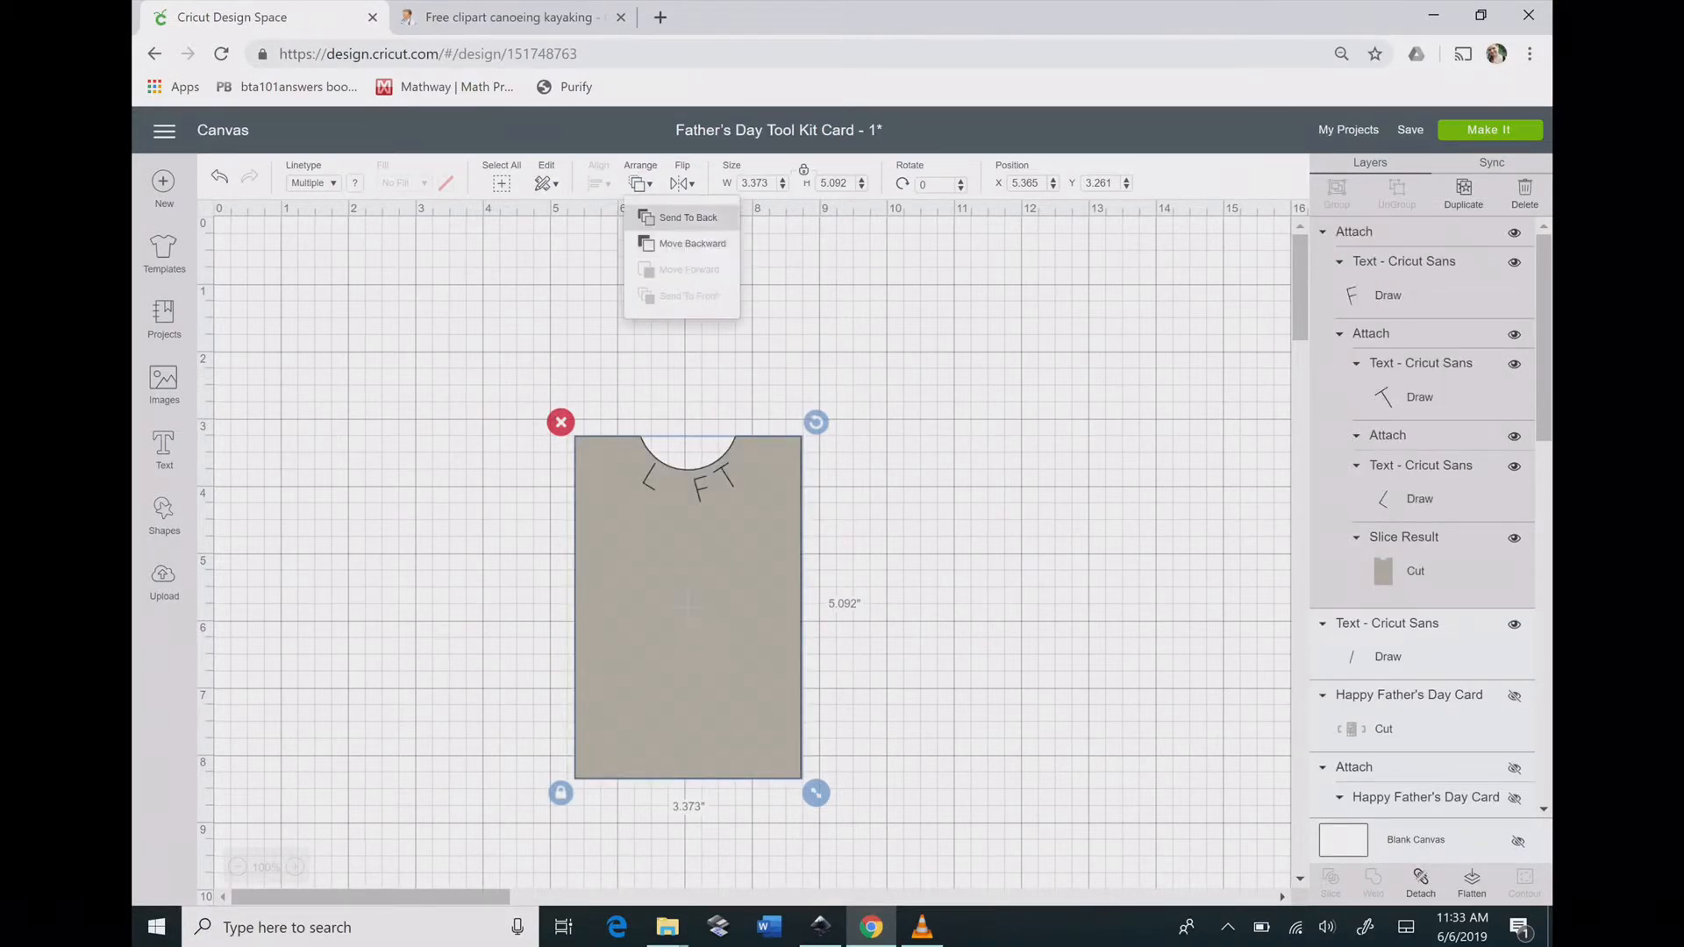
click(692, 243)
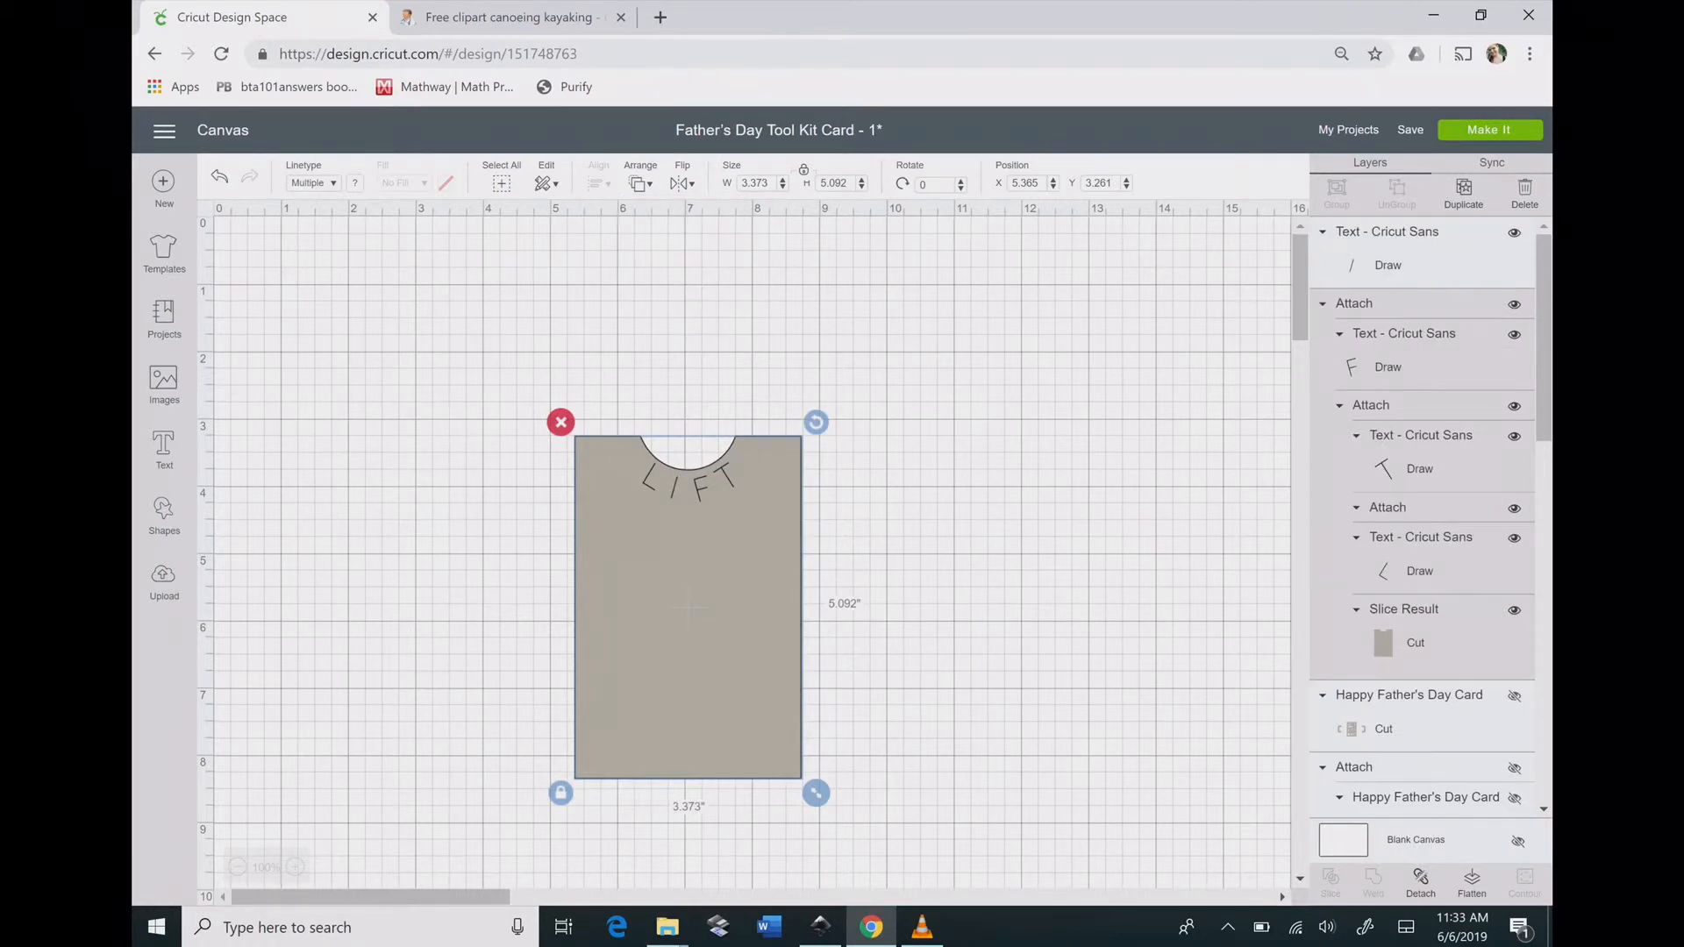
Attach the letter I to the notched rectangle set and deselect it.
click(674, 487)
key(ctrl+a)
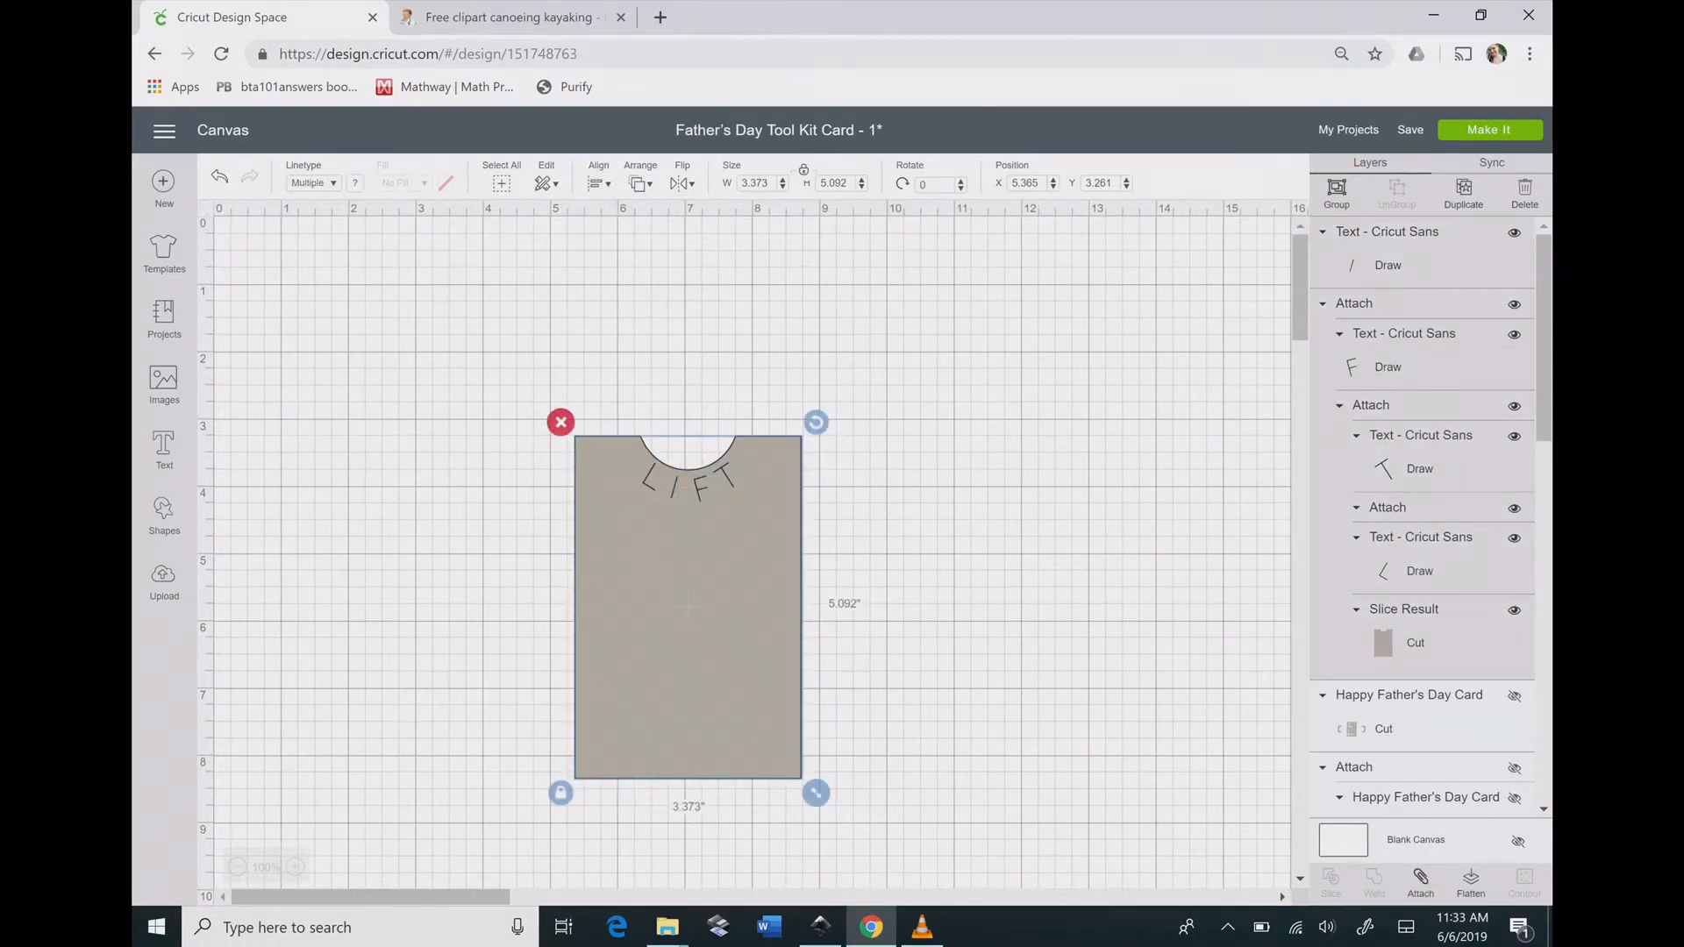
click(1419, 883)
key(Escape)
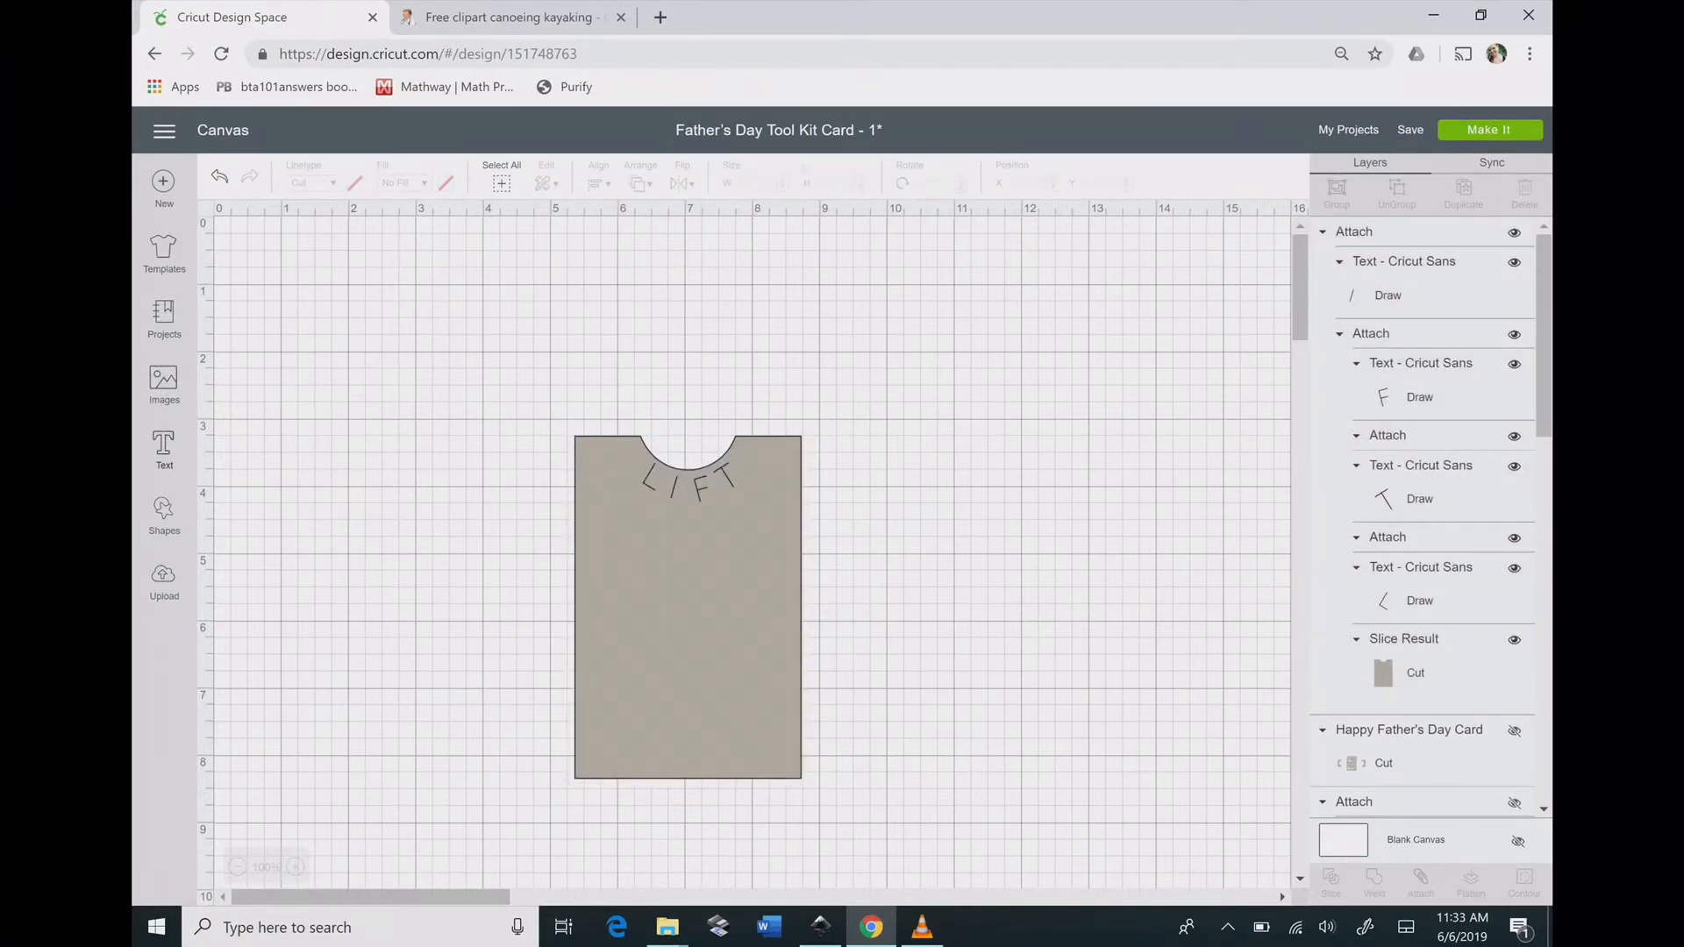
Add a text object reading "When it comes to great Dads," with "You've NAILED IT!" on the second line.
click(164, 449)
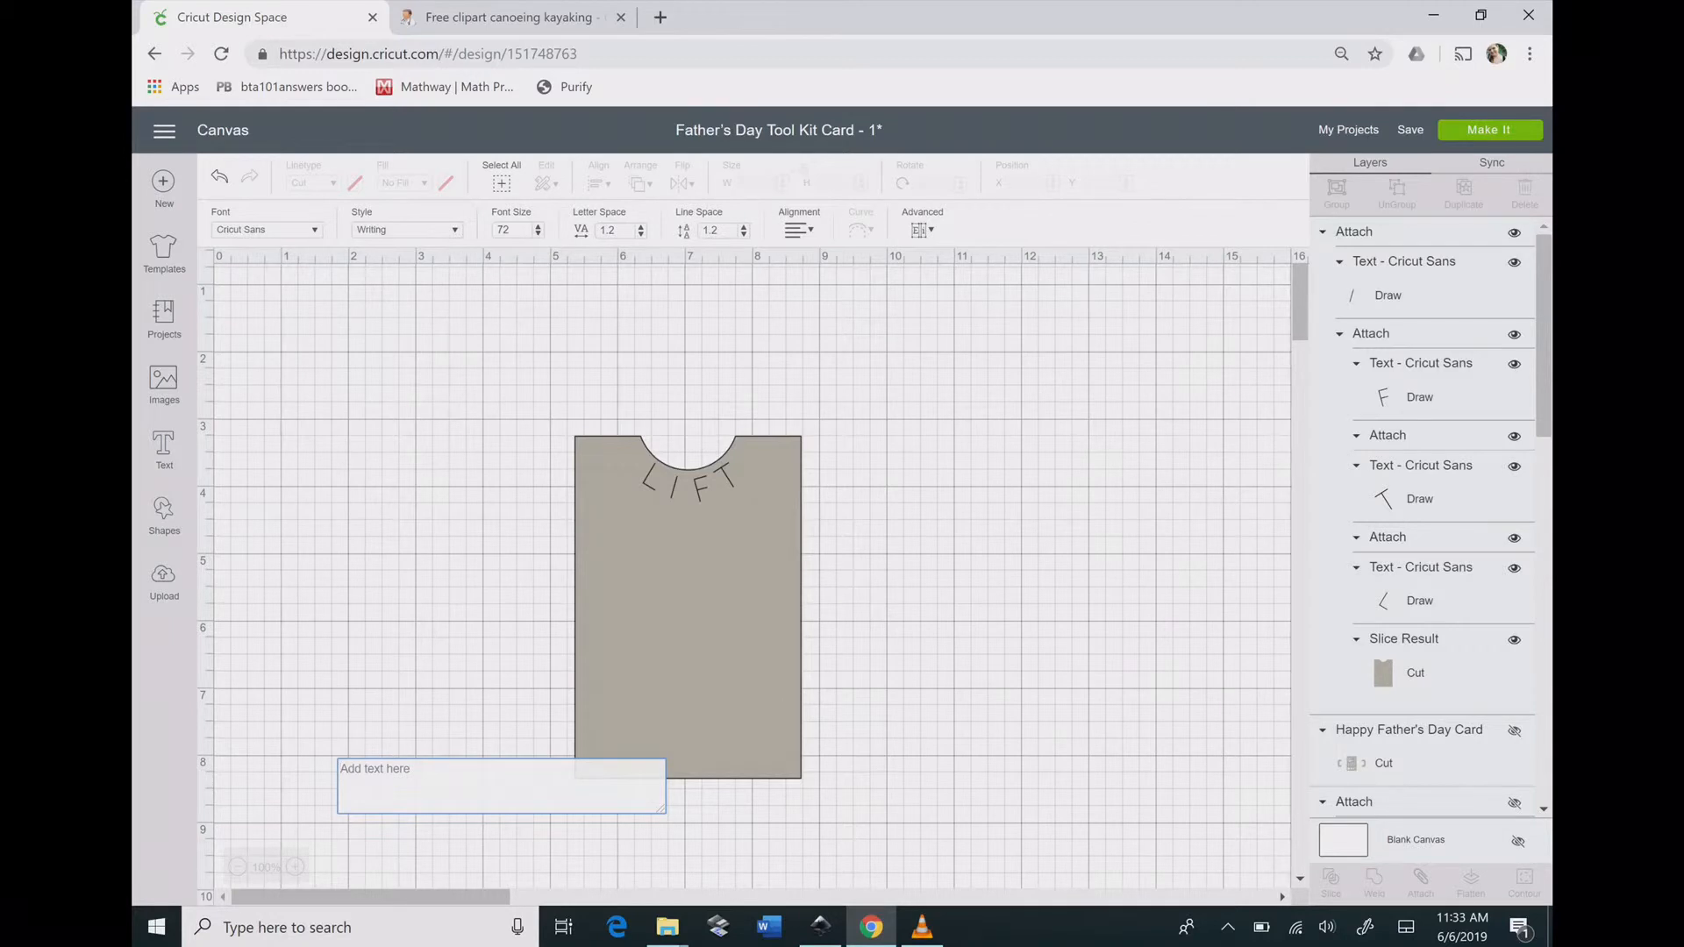
text(W)
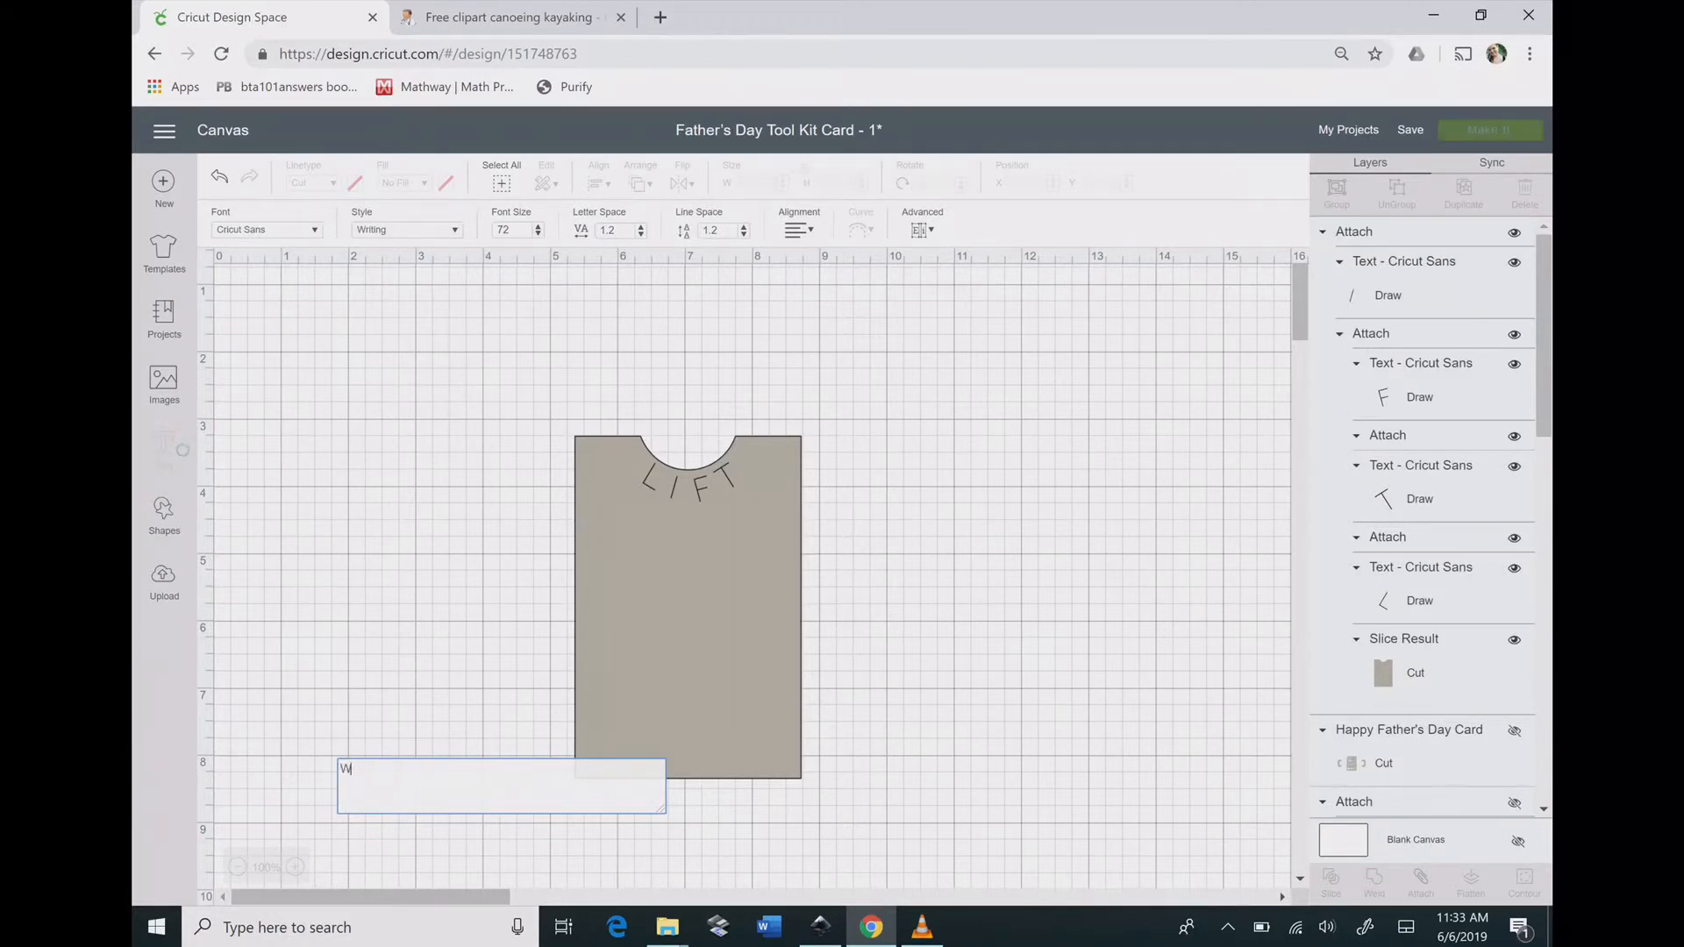
text(hen it g)
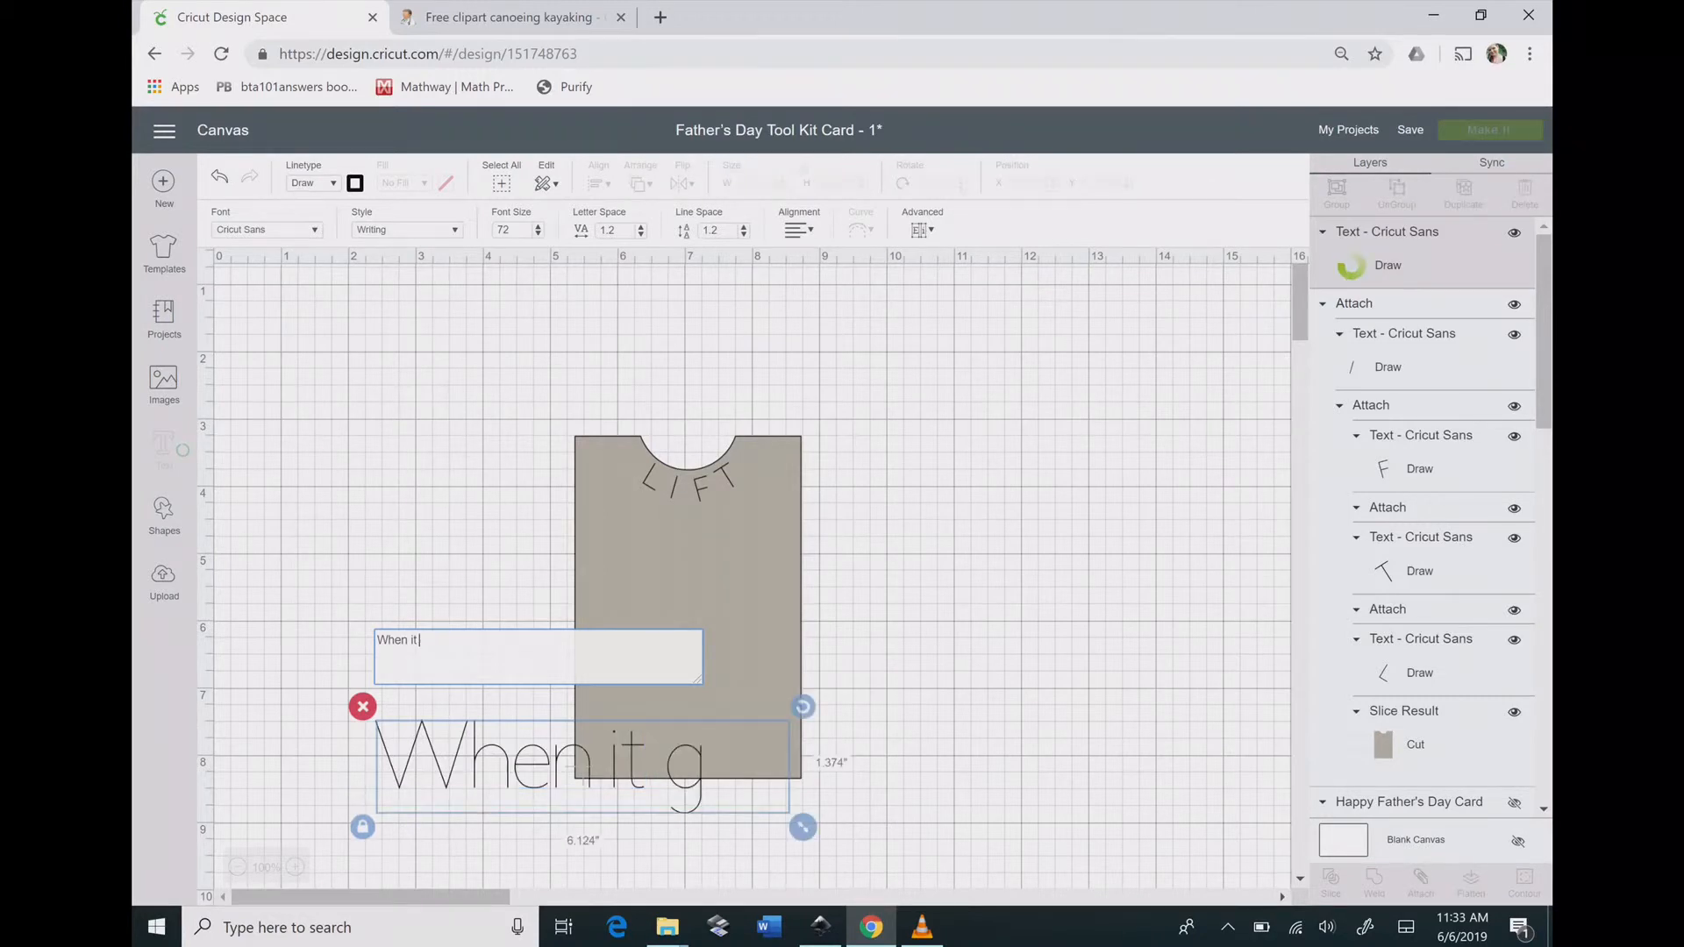
key(BackSpace)
text(comes to great)
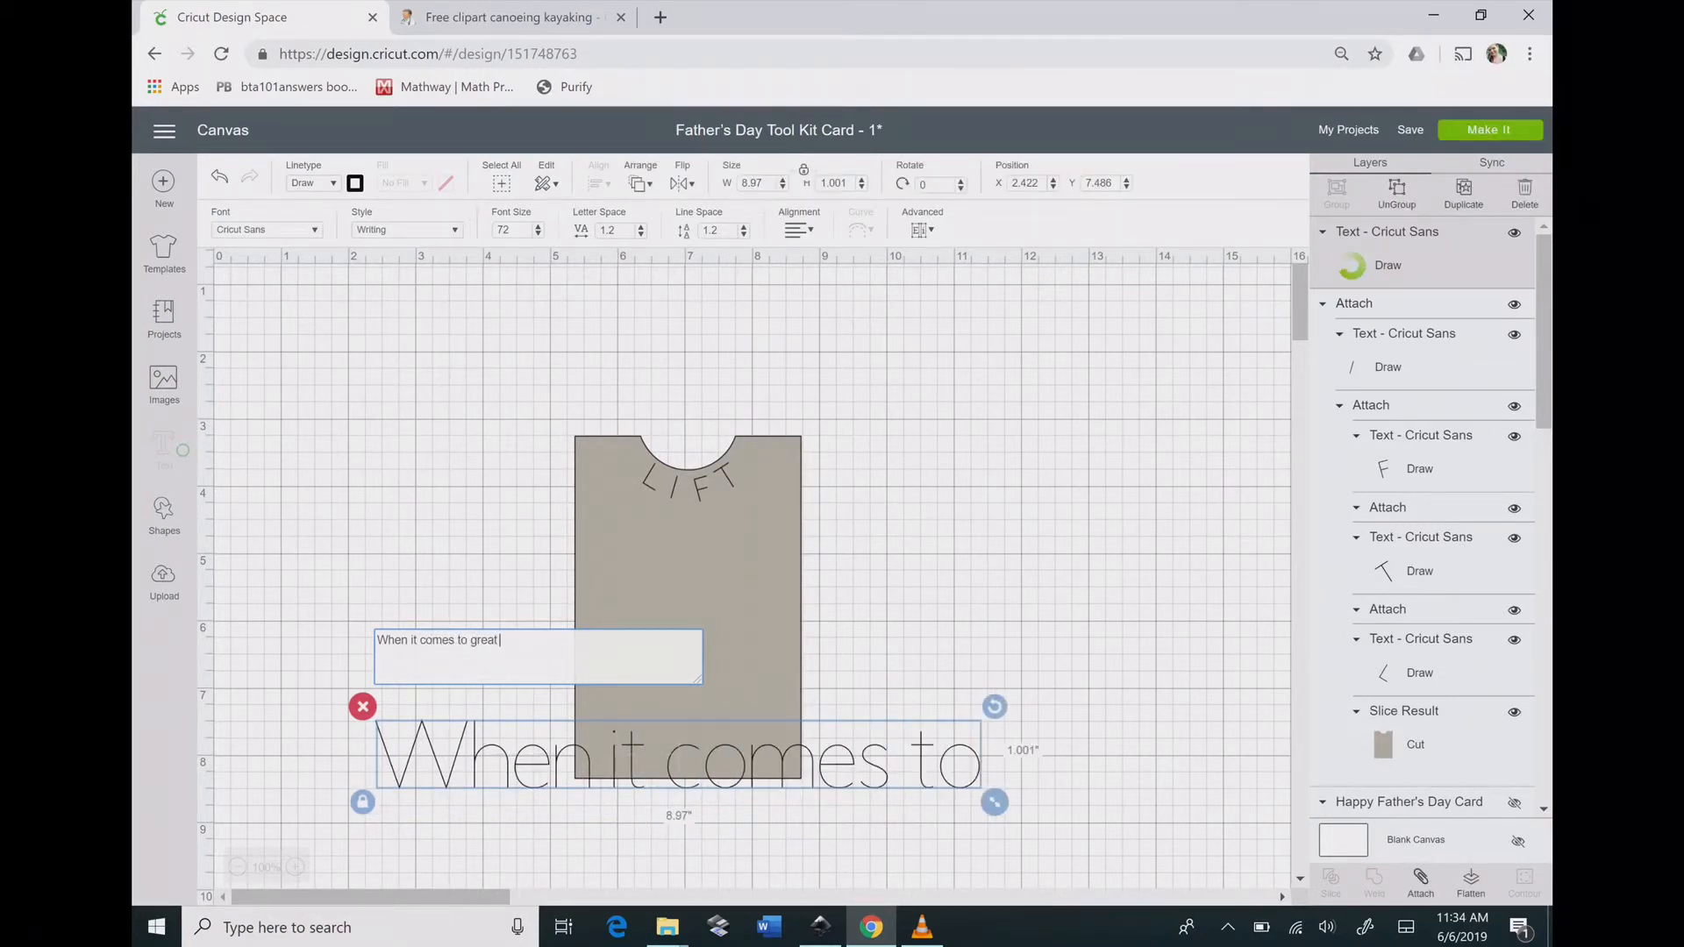
text( Dads)
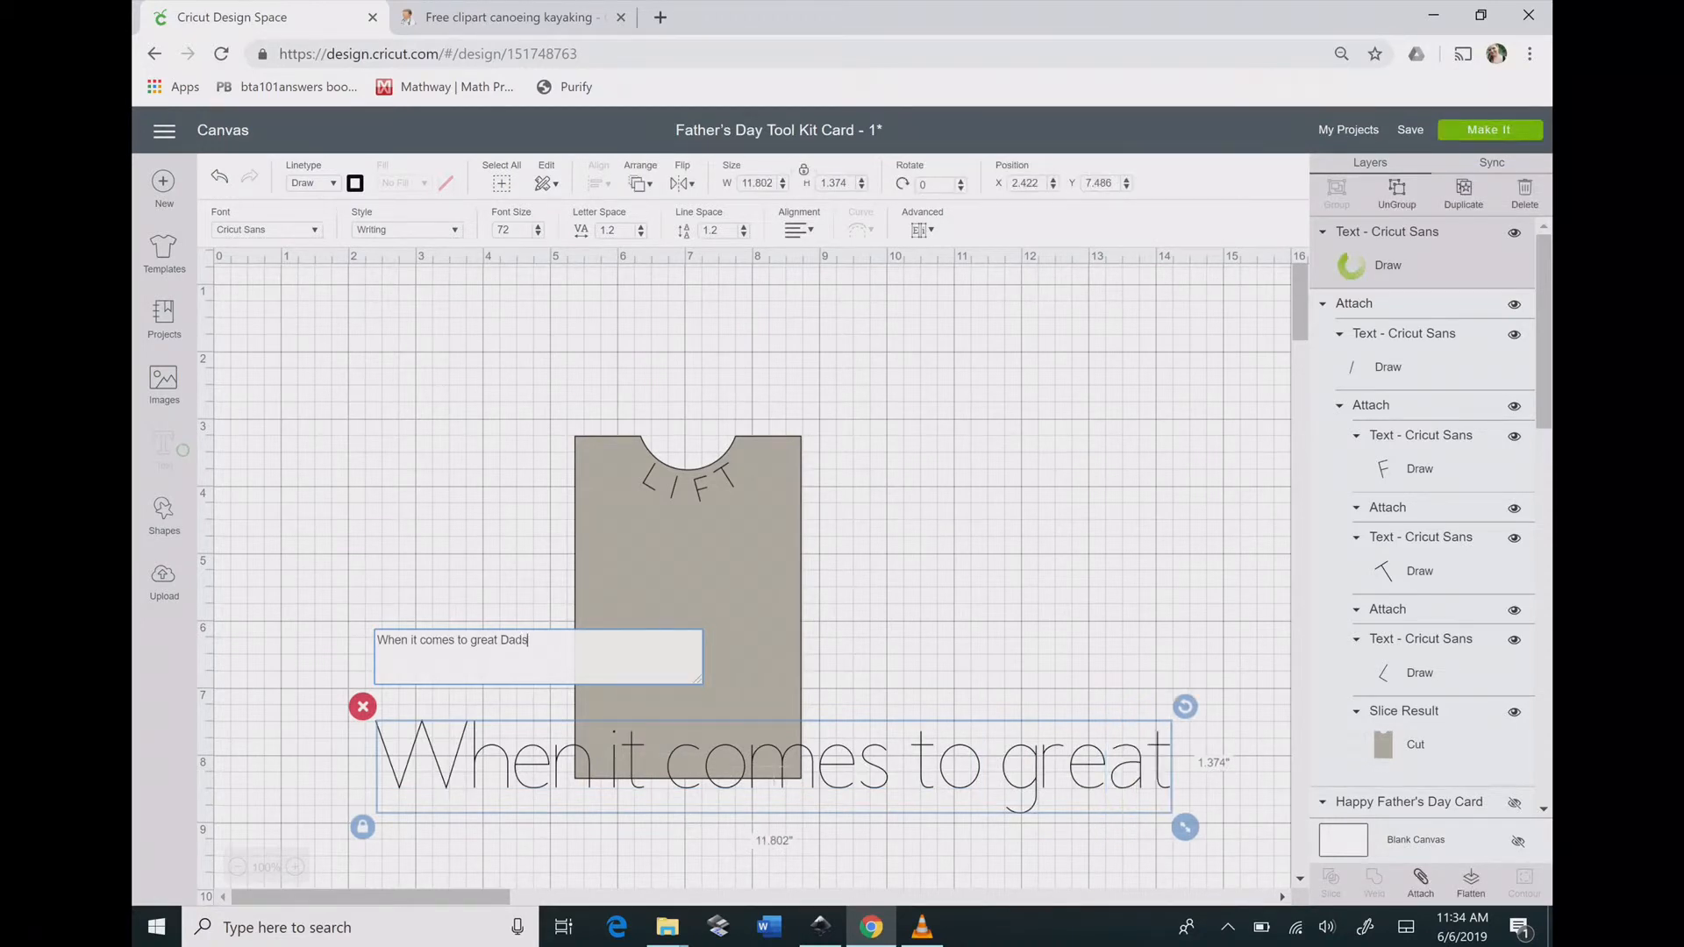
text(,)
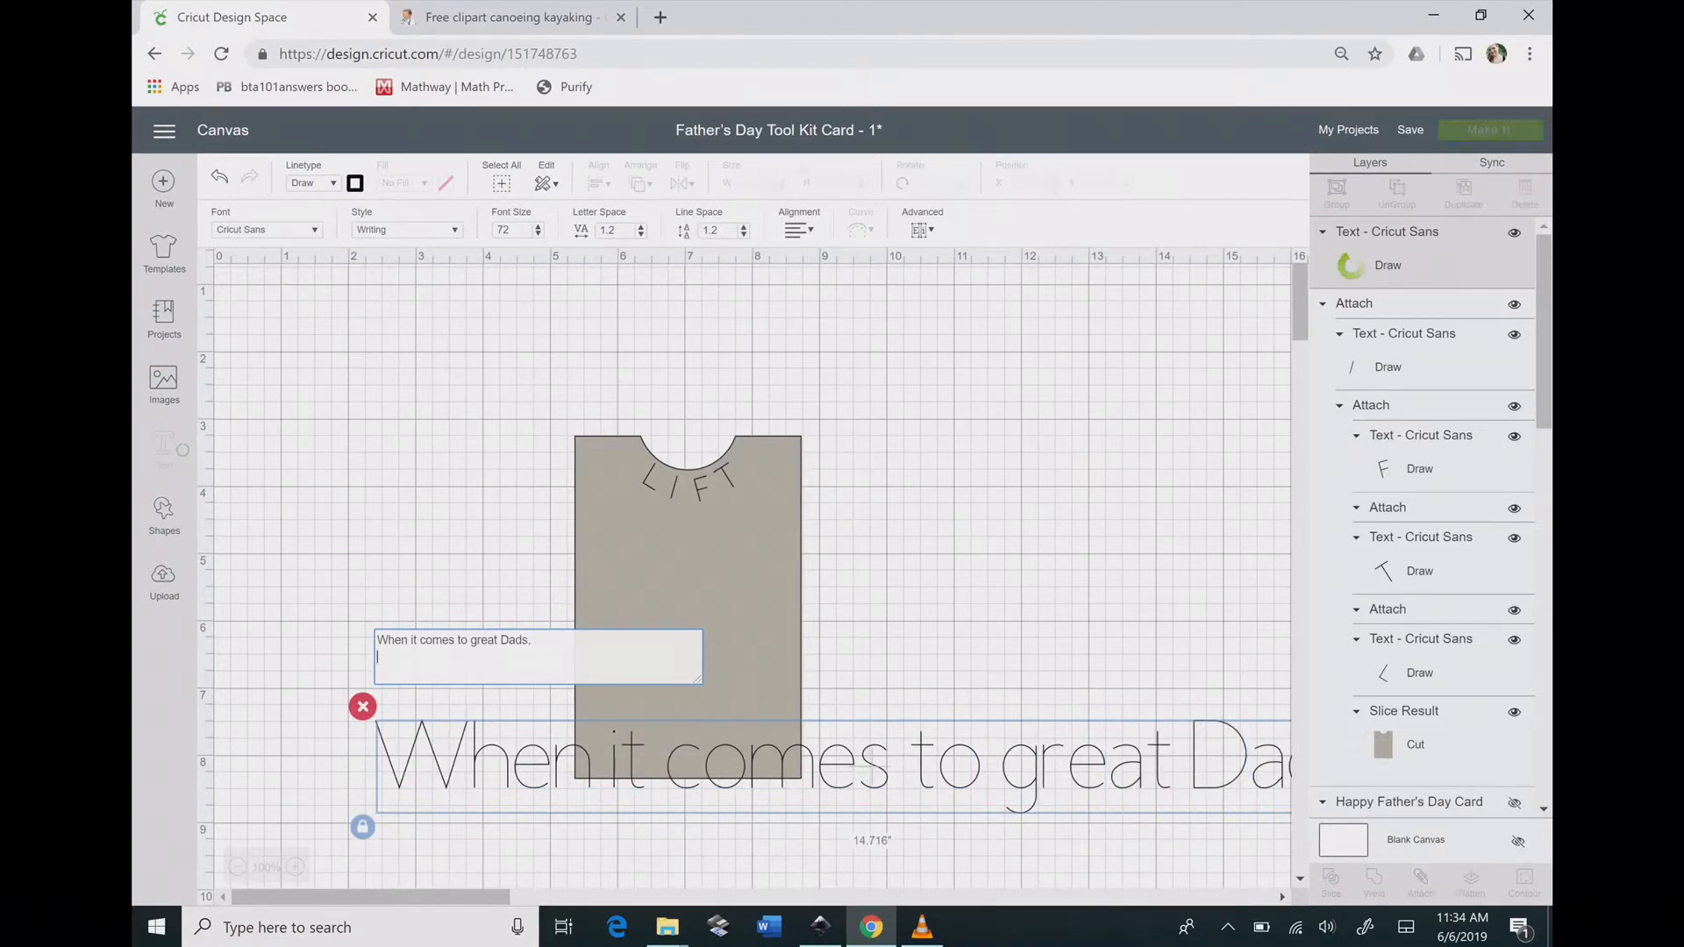
key(Return)
text(You)
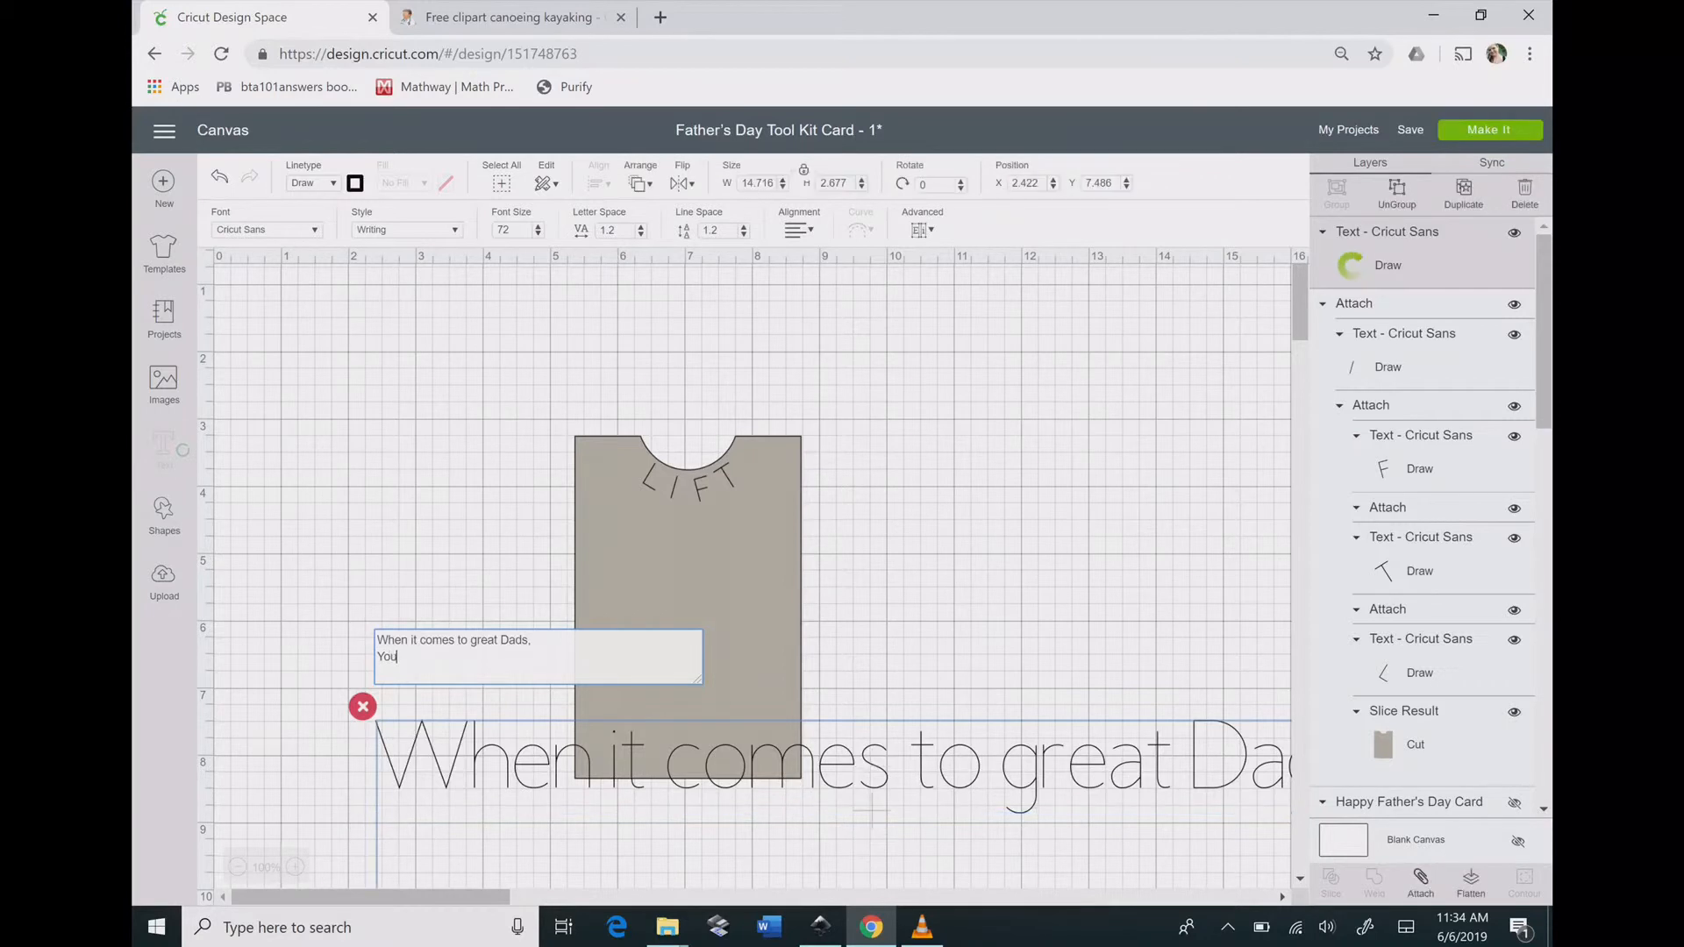
text('ve NAILED IT)
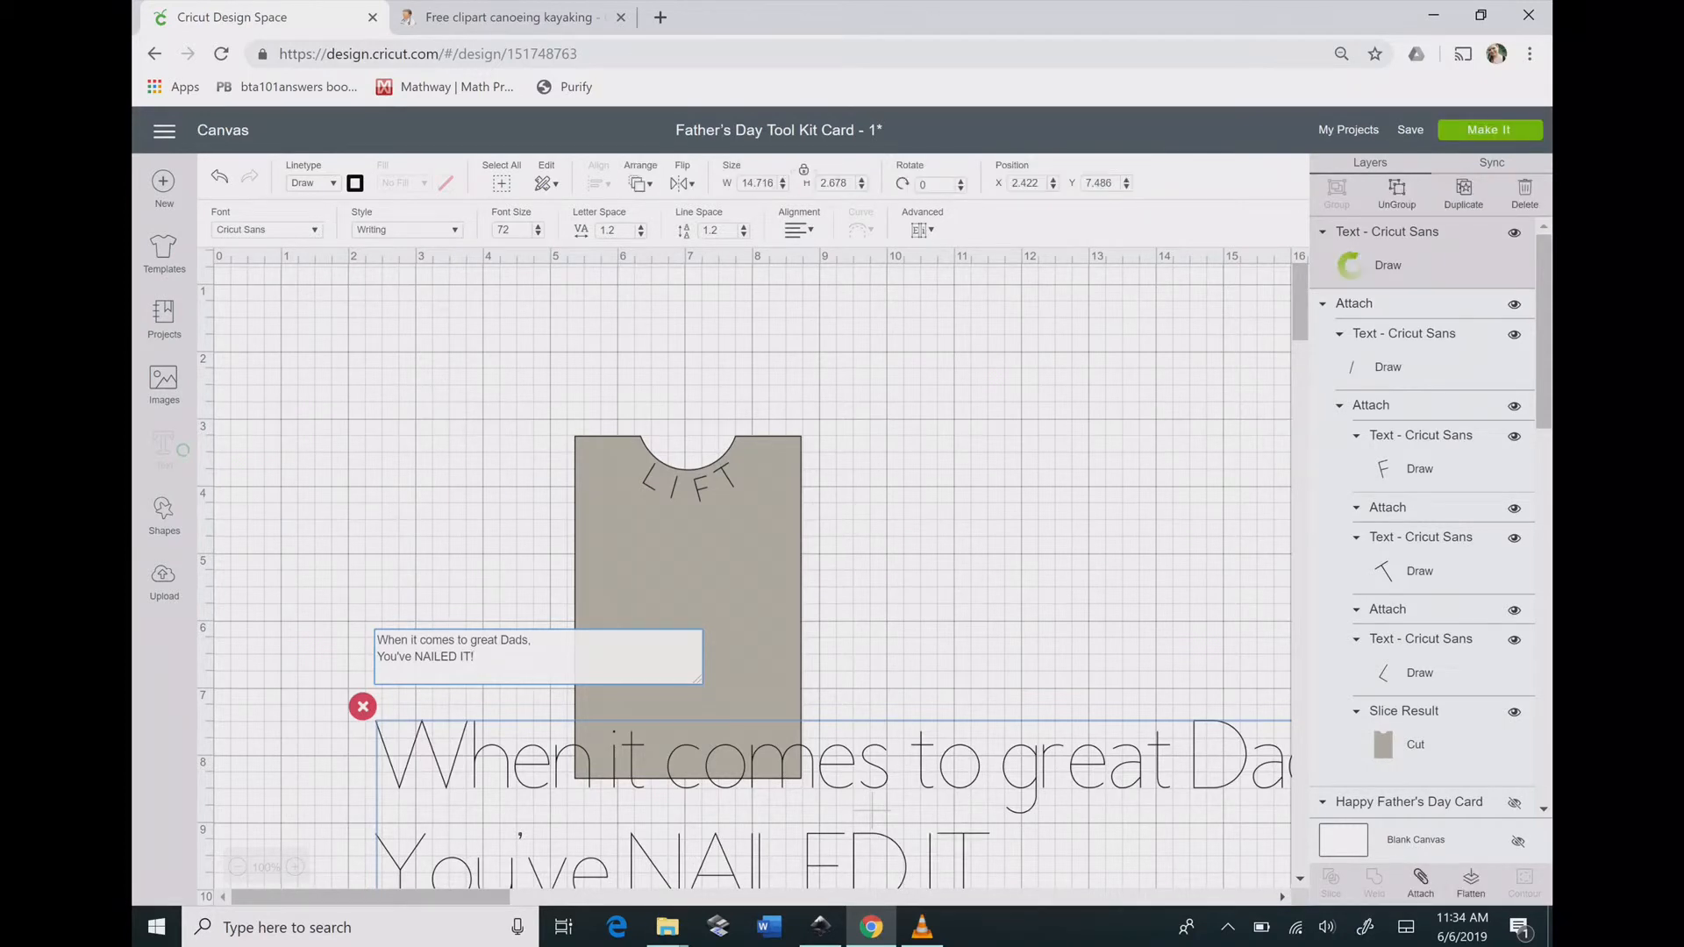
text(!)
Continue the message with the lines "Thanks for all of your help", "and always being there" and "for us.".
key(Return)
text(Thanks for )
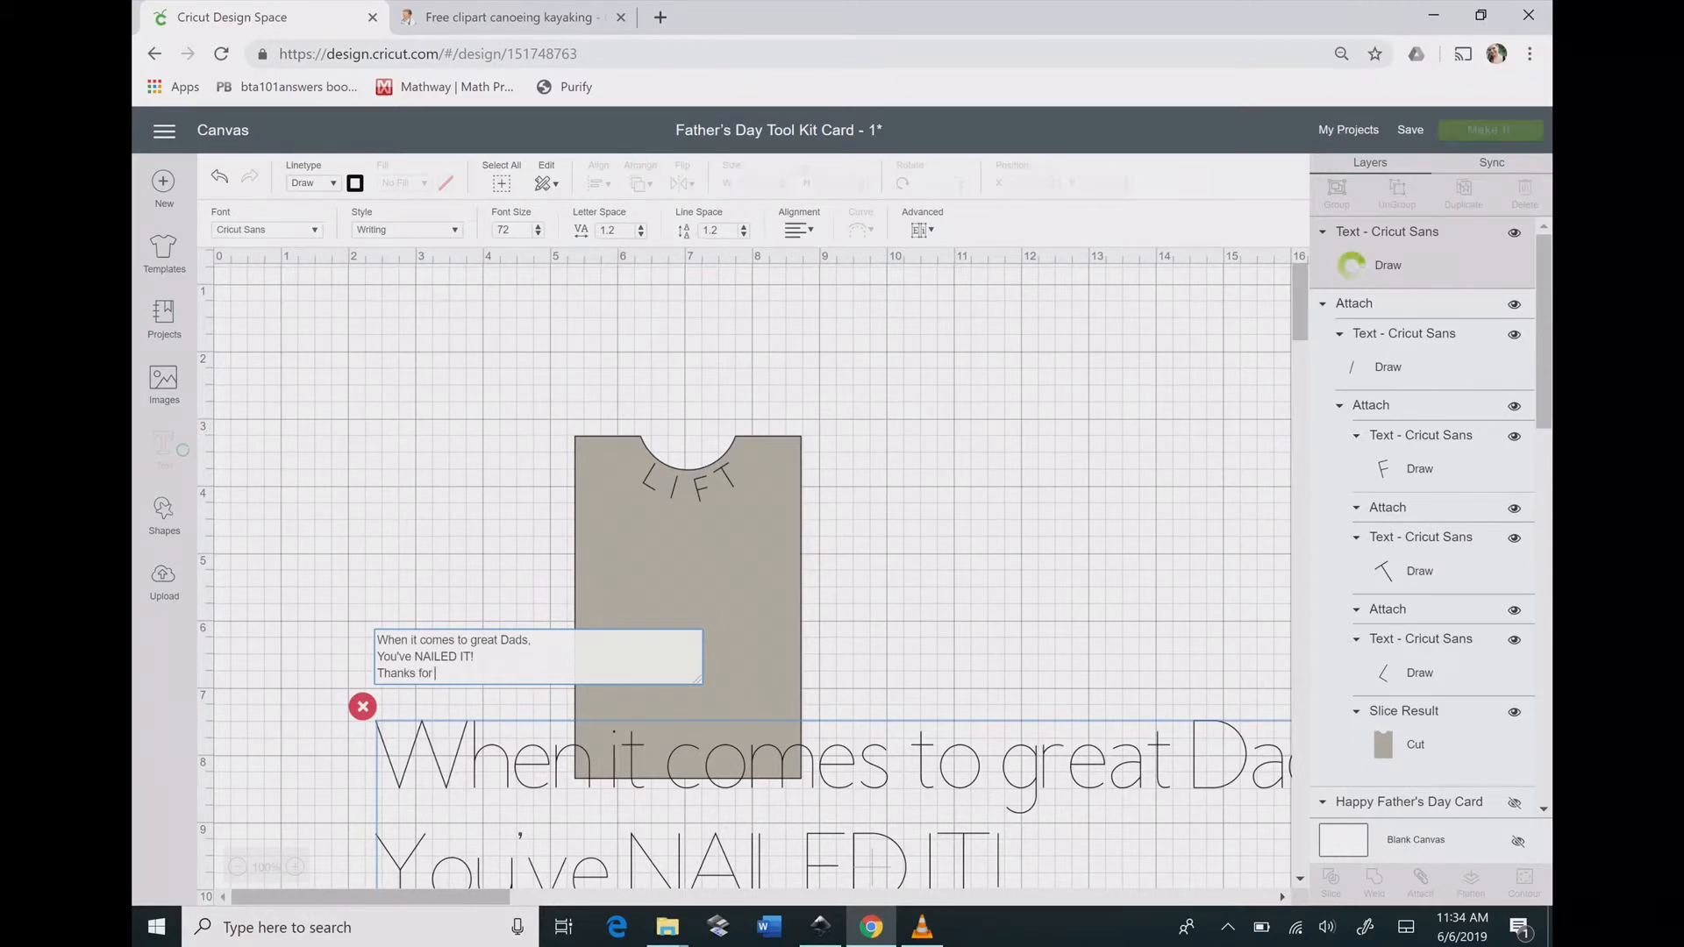
text(all of your help)
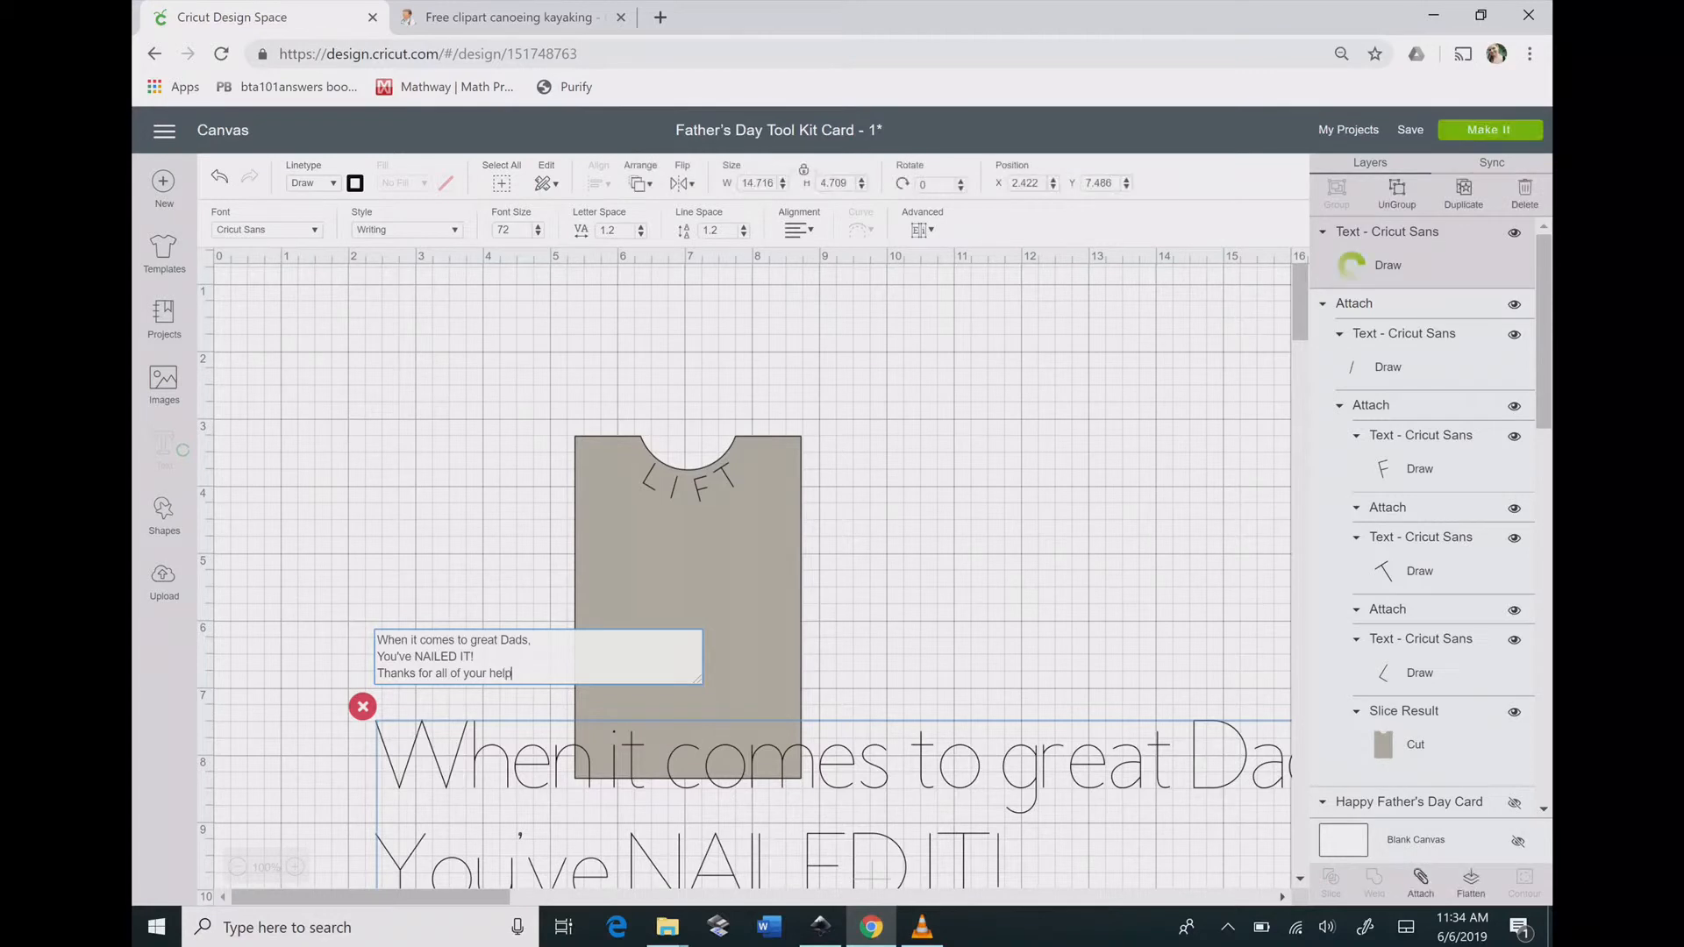
key(Return)
text(and)
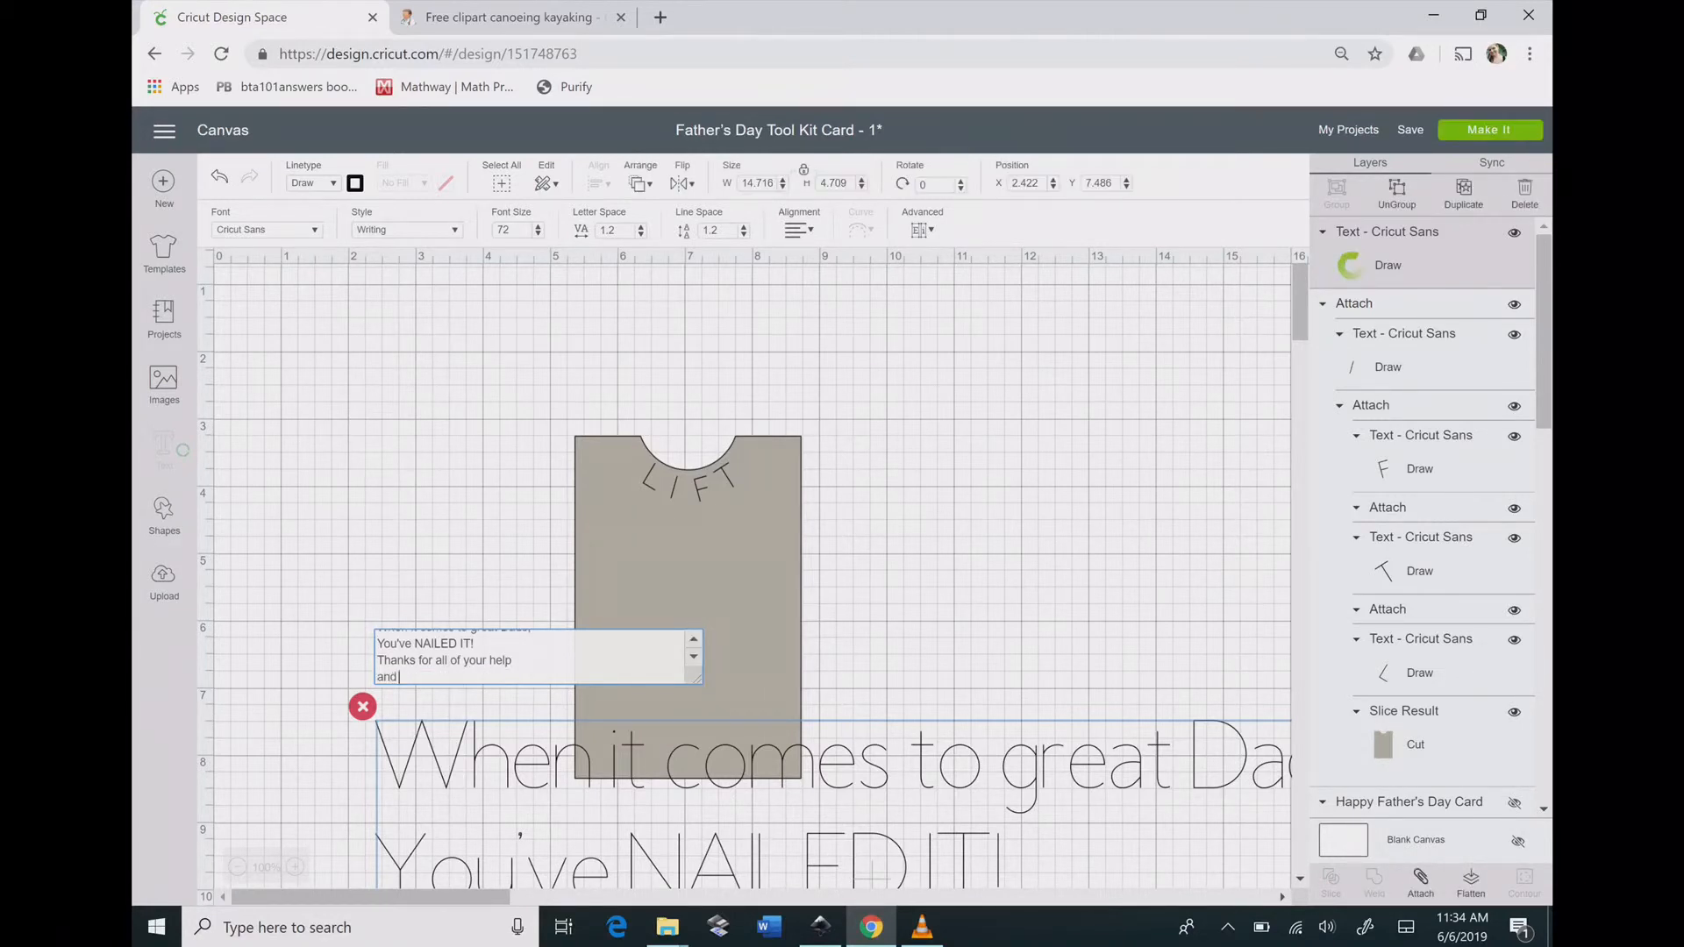
text( always being thr)
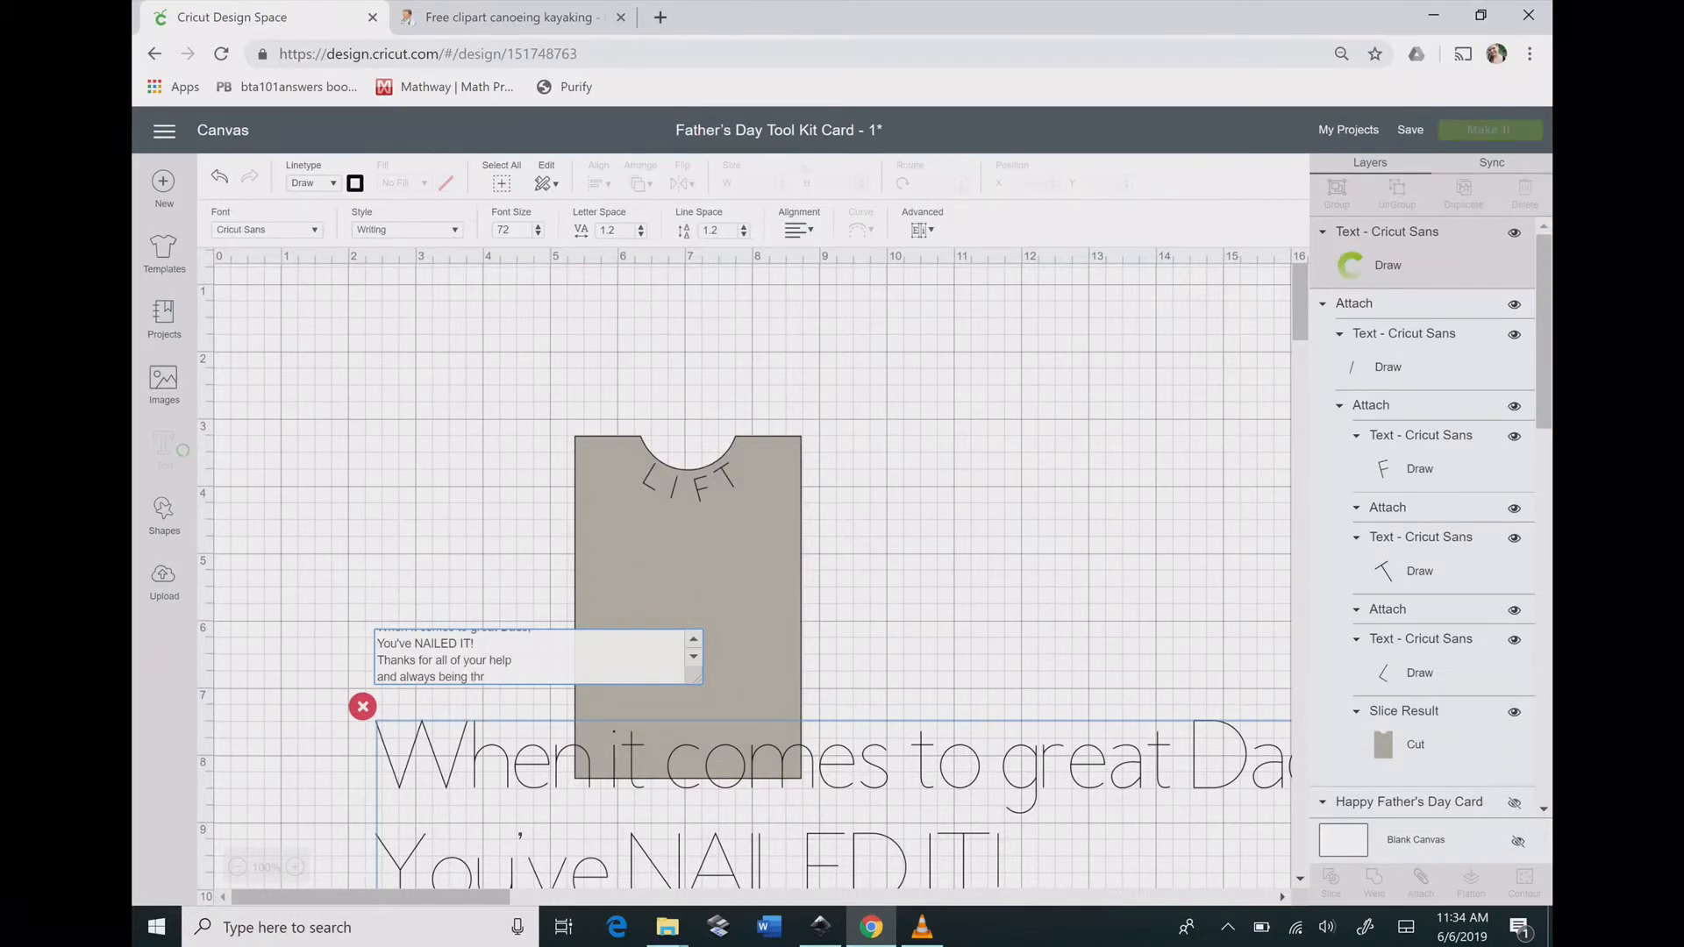
key(BackSpace)
text(ere)
key(Return)
text(for)
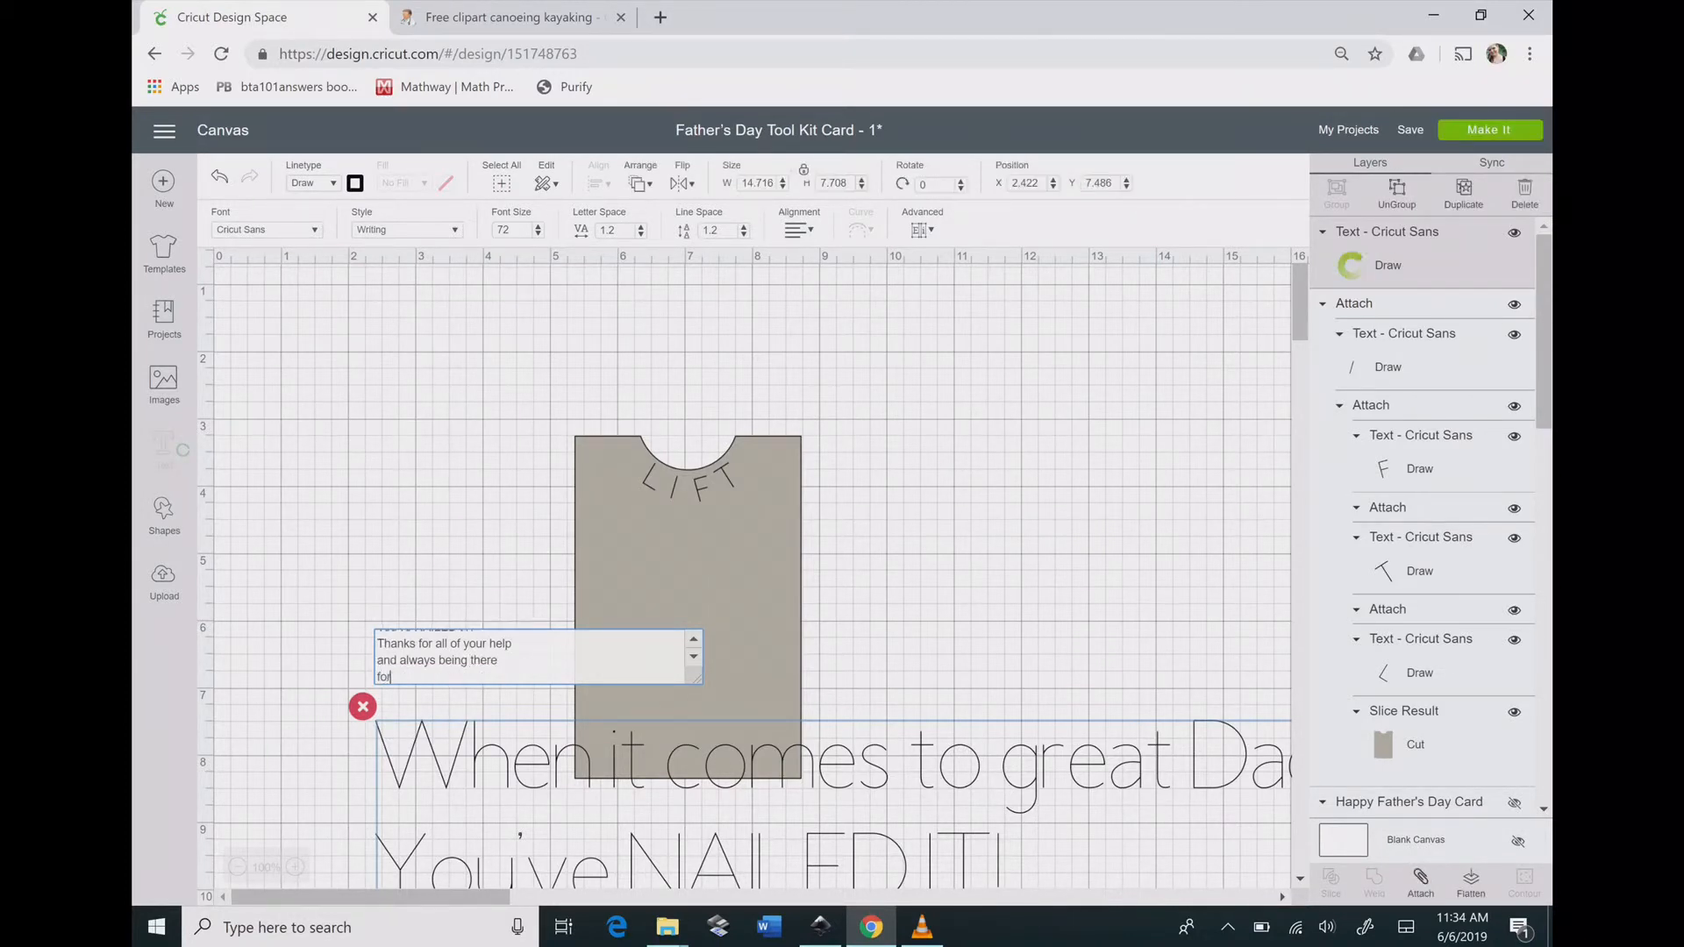
text( us)
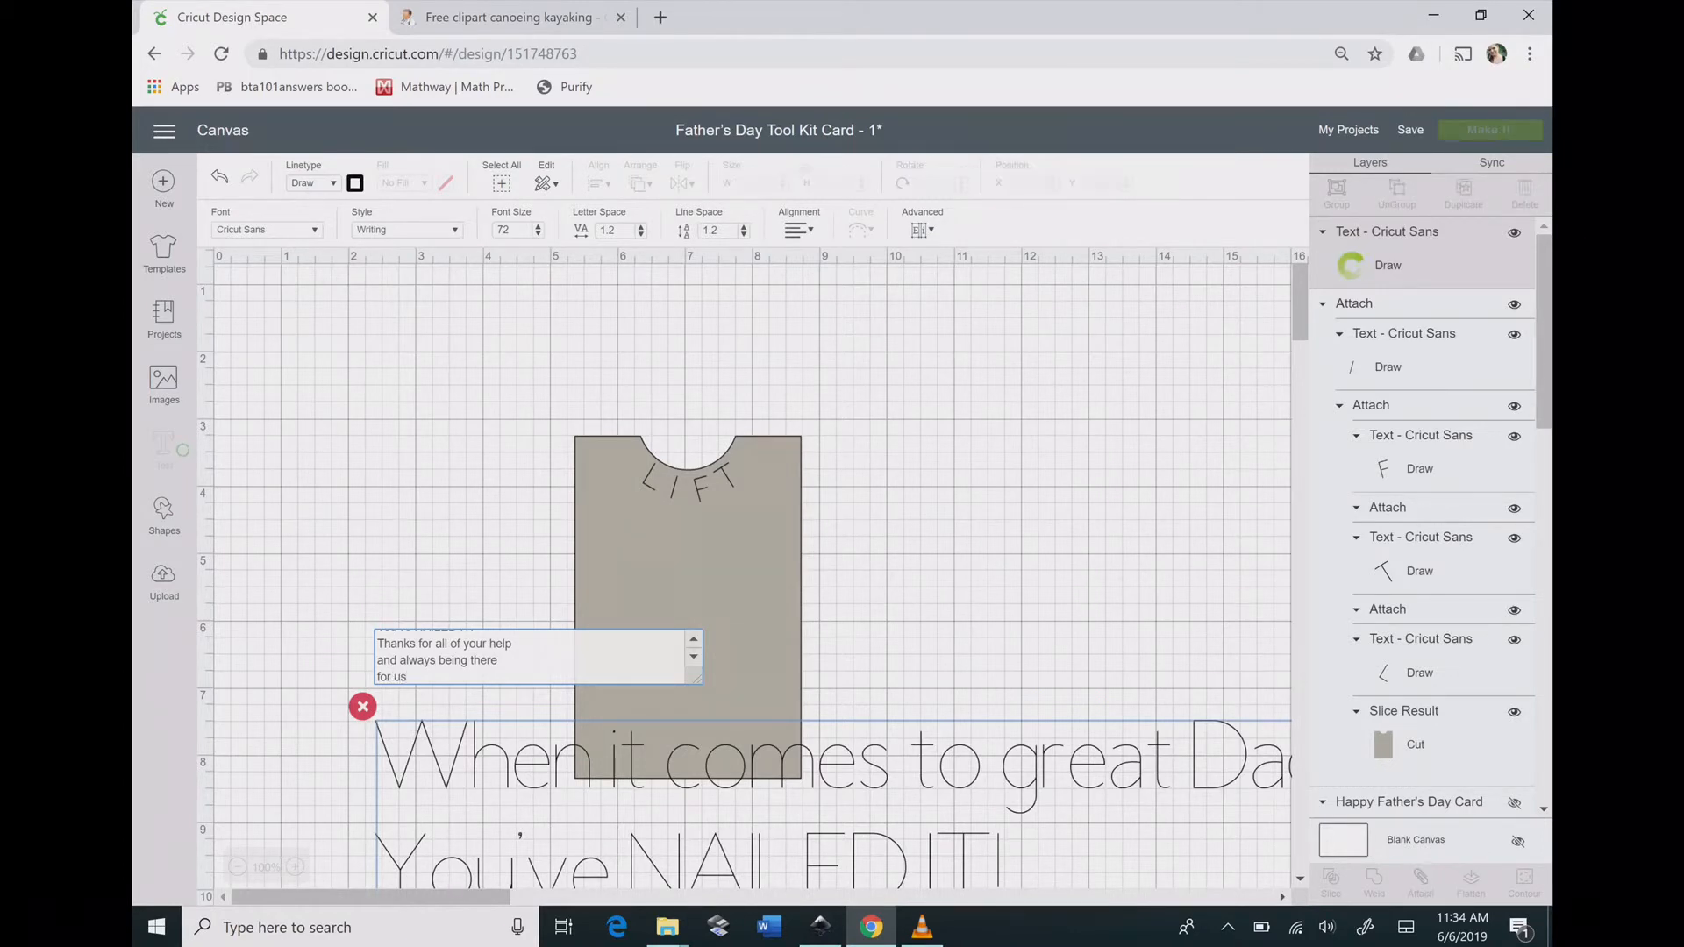
text(.)
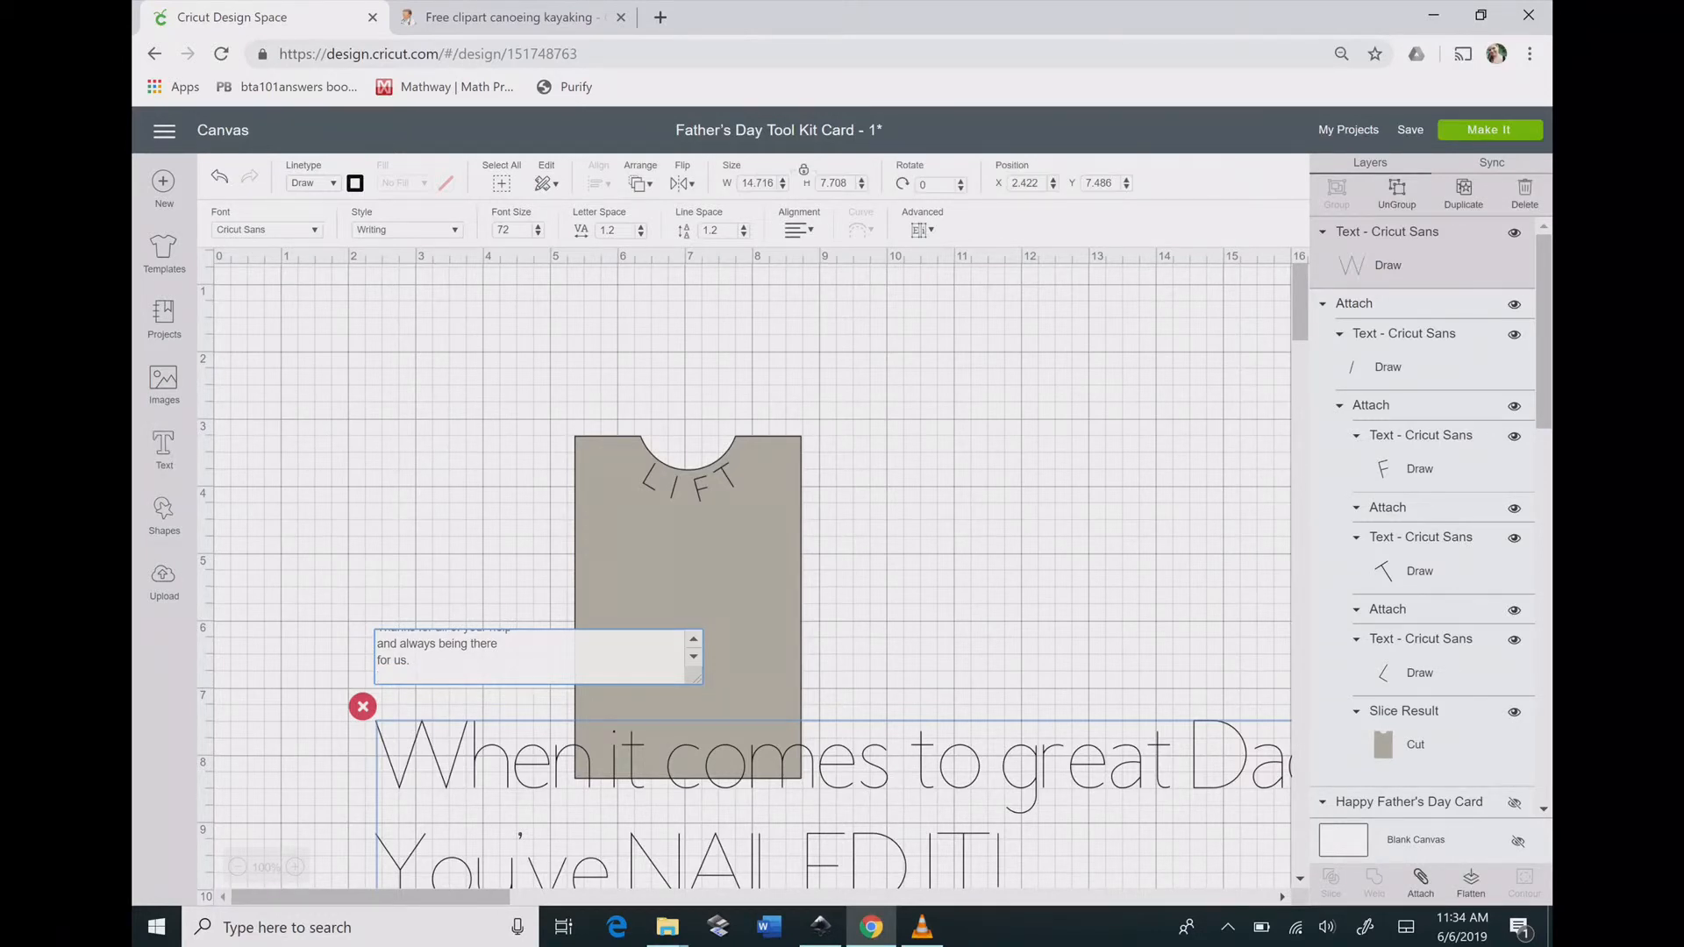
key(Return)
key(Return)
text(Happy)
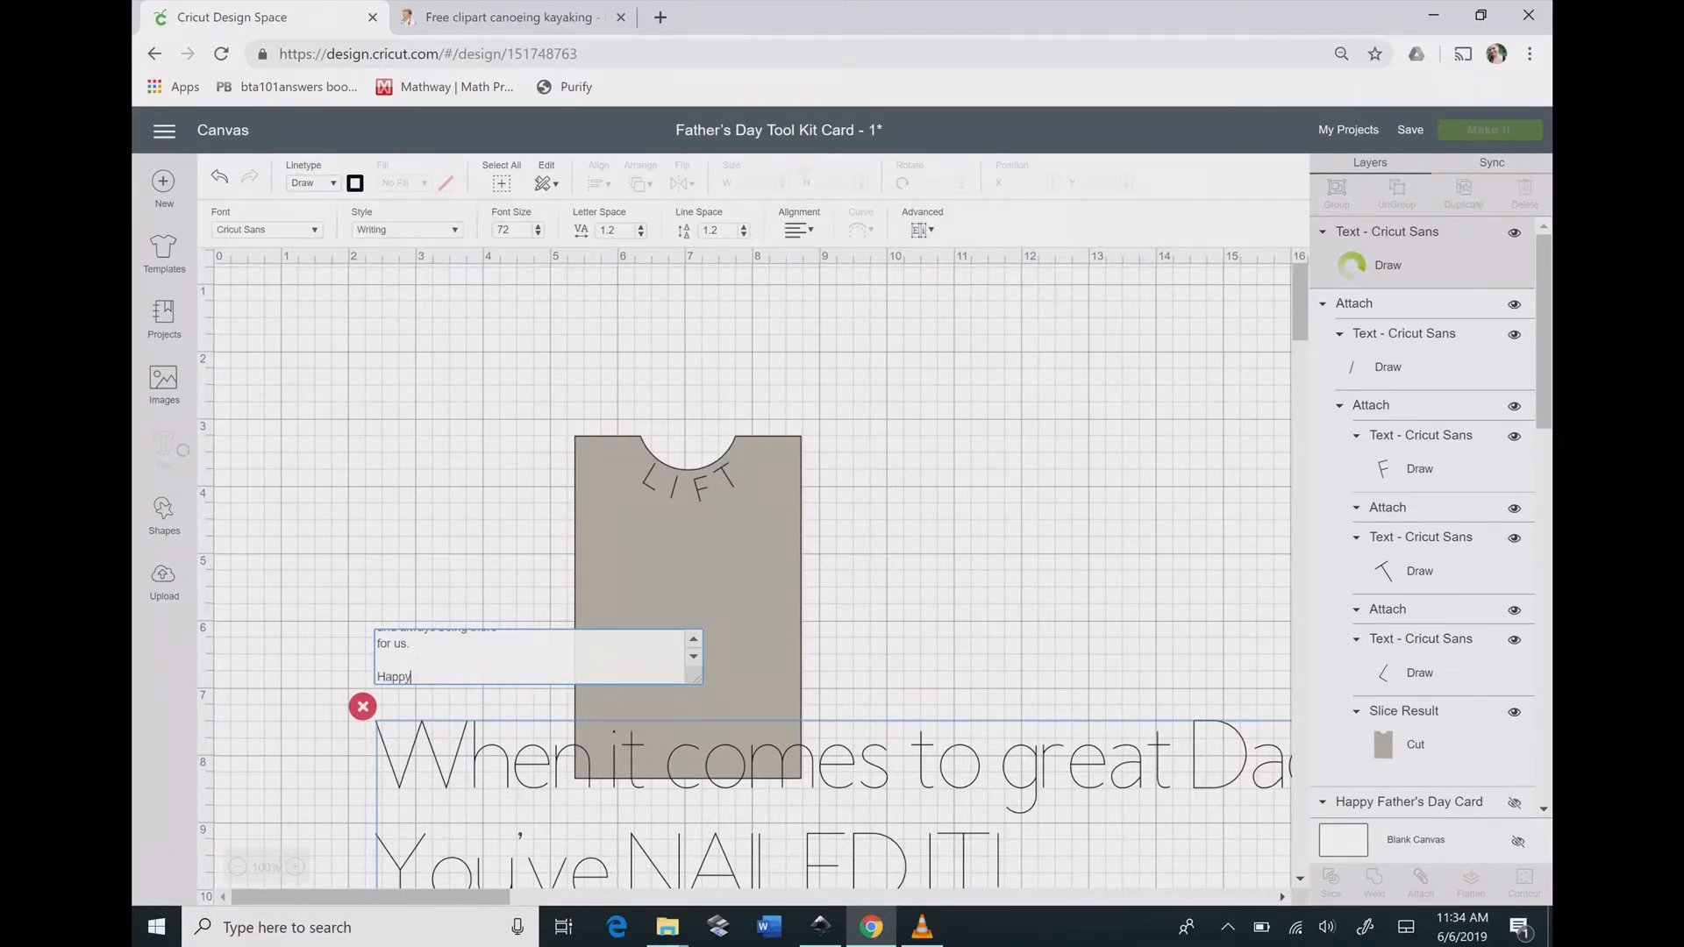
text( Father's D)
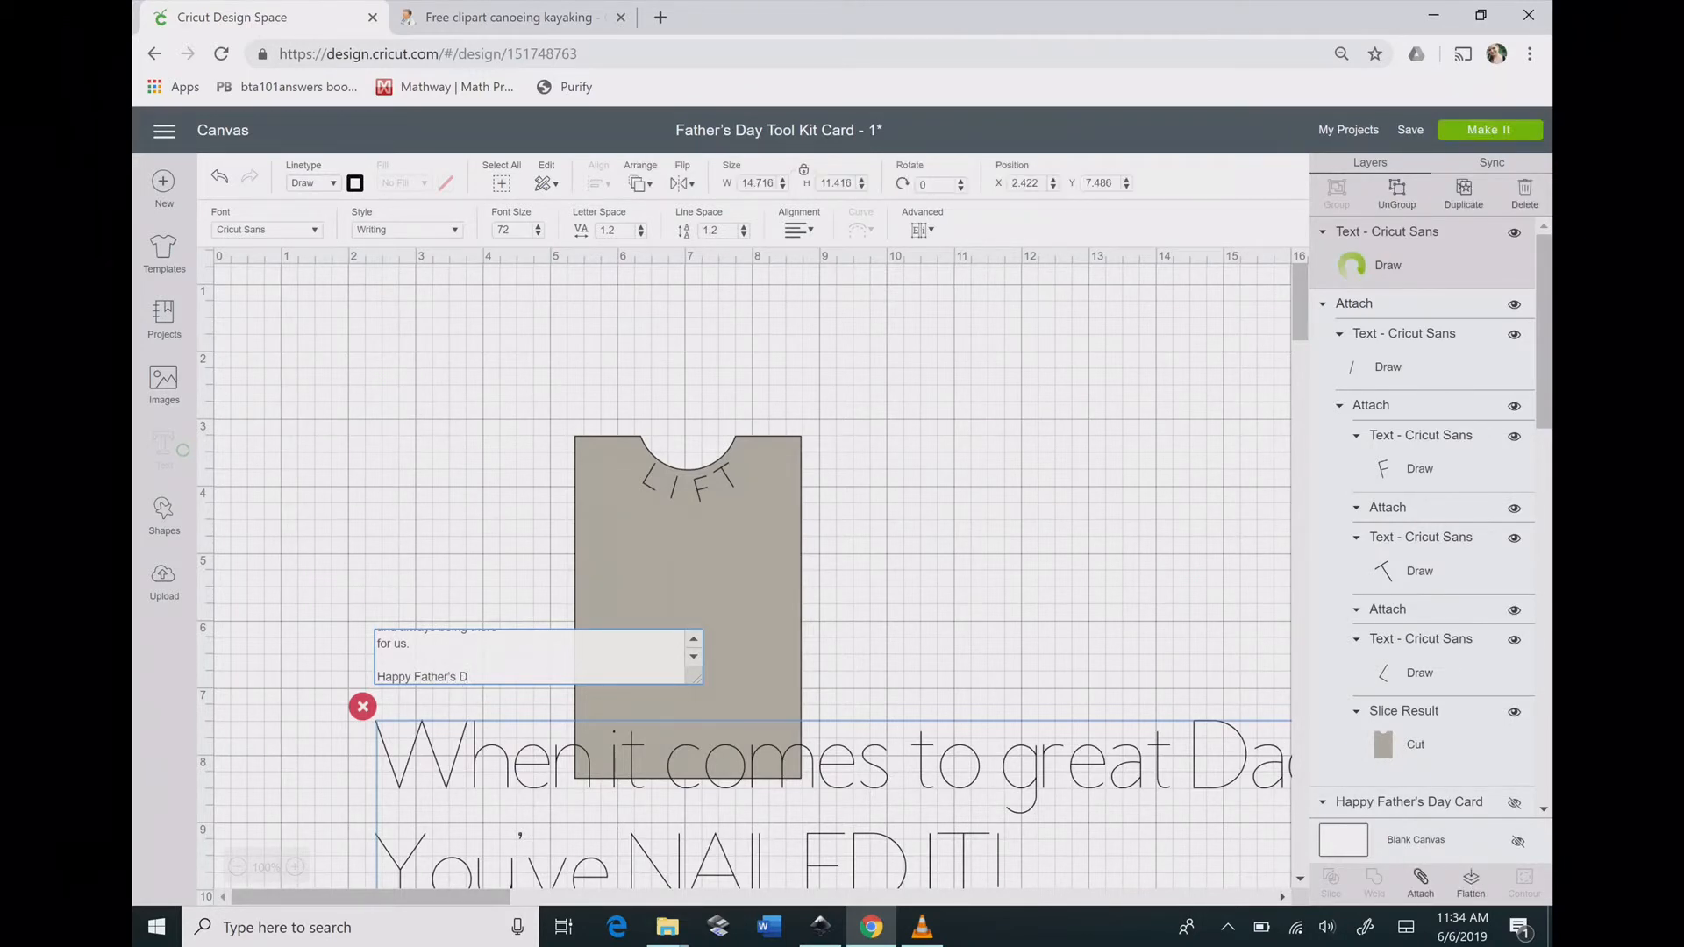
text(a)
text(y)
key(BackSpace)
key(BackSpace)
key(BackSpace)
key(BackSpace)
key(BackSpace)
key(BackSpace)
key(BackSpace)
key(BackSpace)
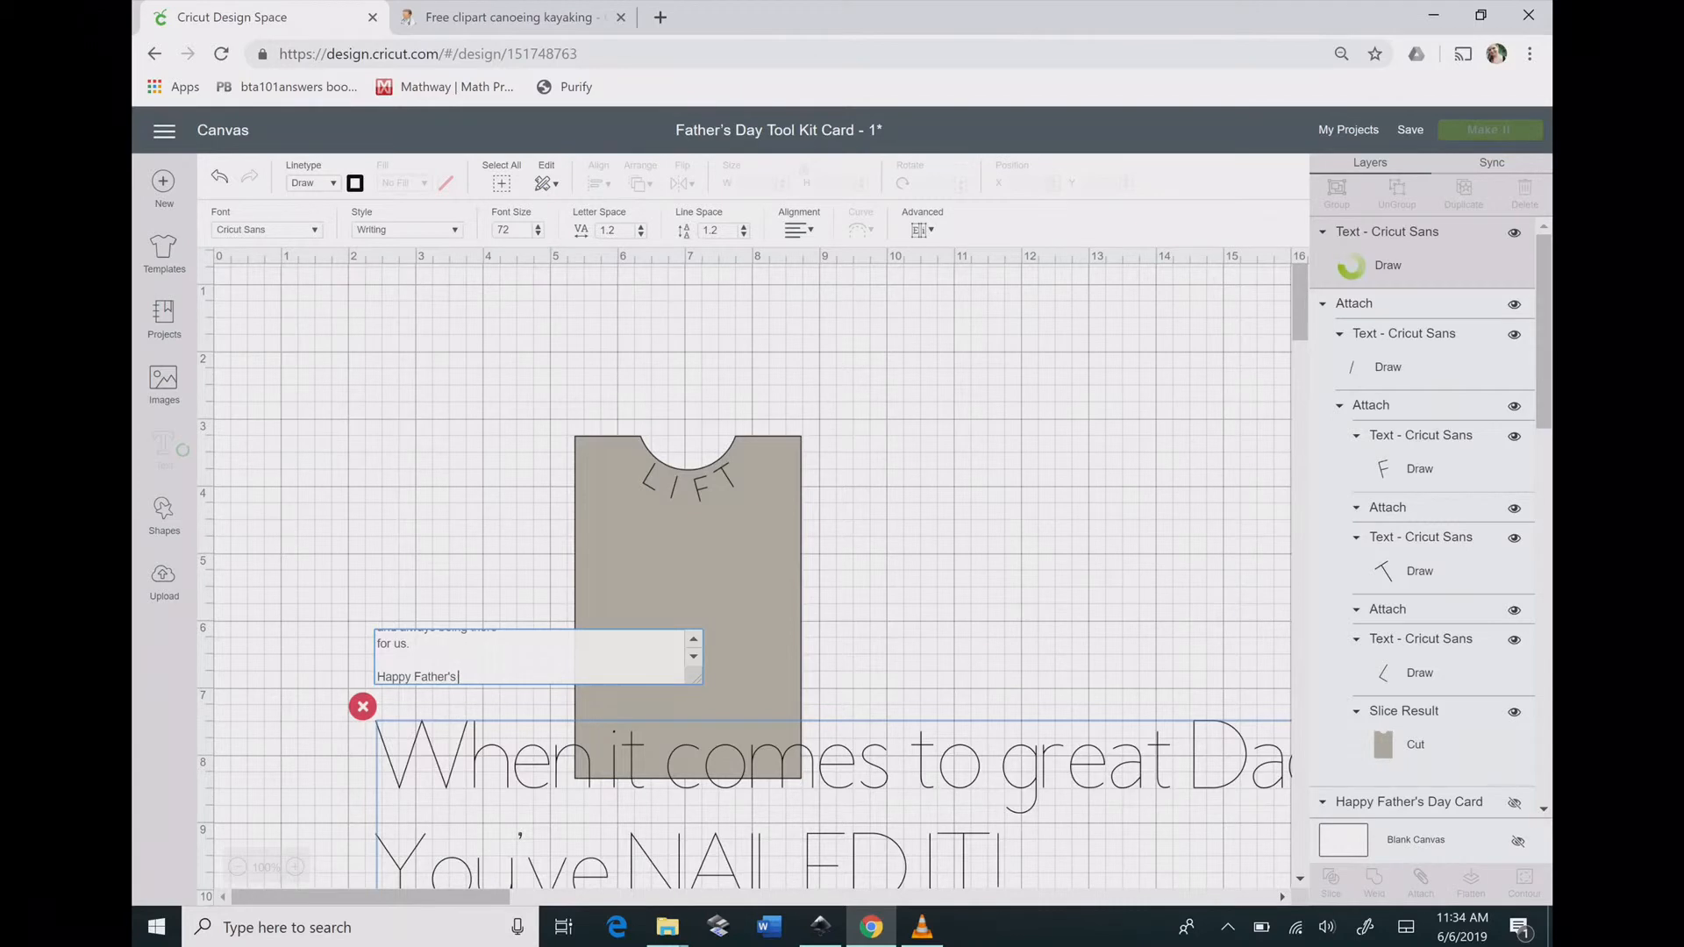
key(BackSpace)
key(BackSpace)
key(BackSpace)
key(BackSpace)
key(BackSpace)
key(BackSpace)
key(BackSpace)
key(BackSpace)
key(BackSpace)
key(BackSpace)
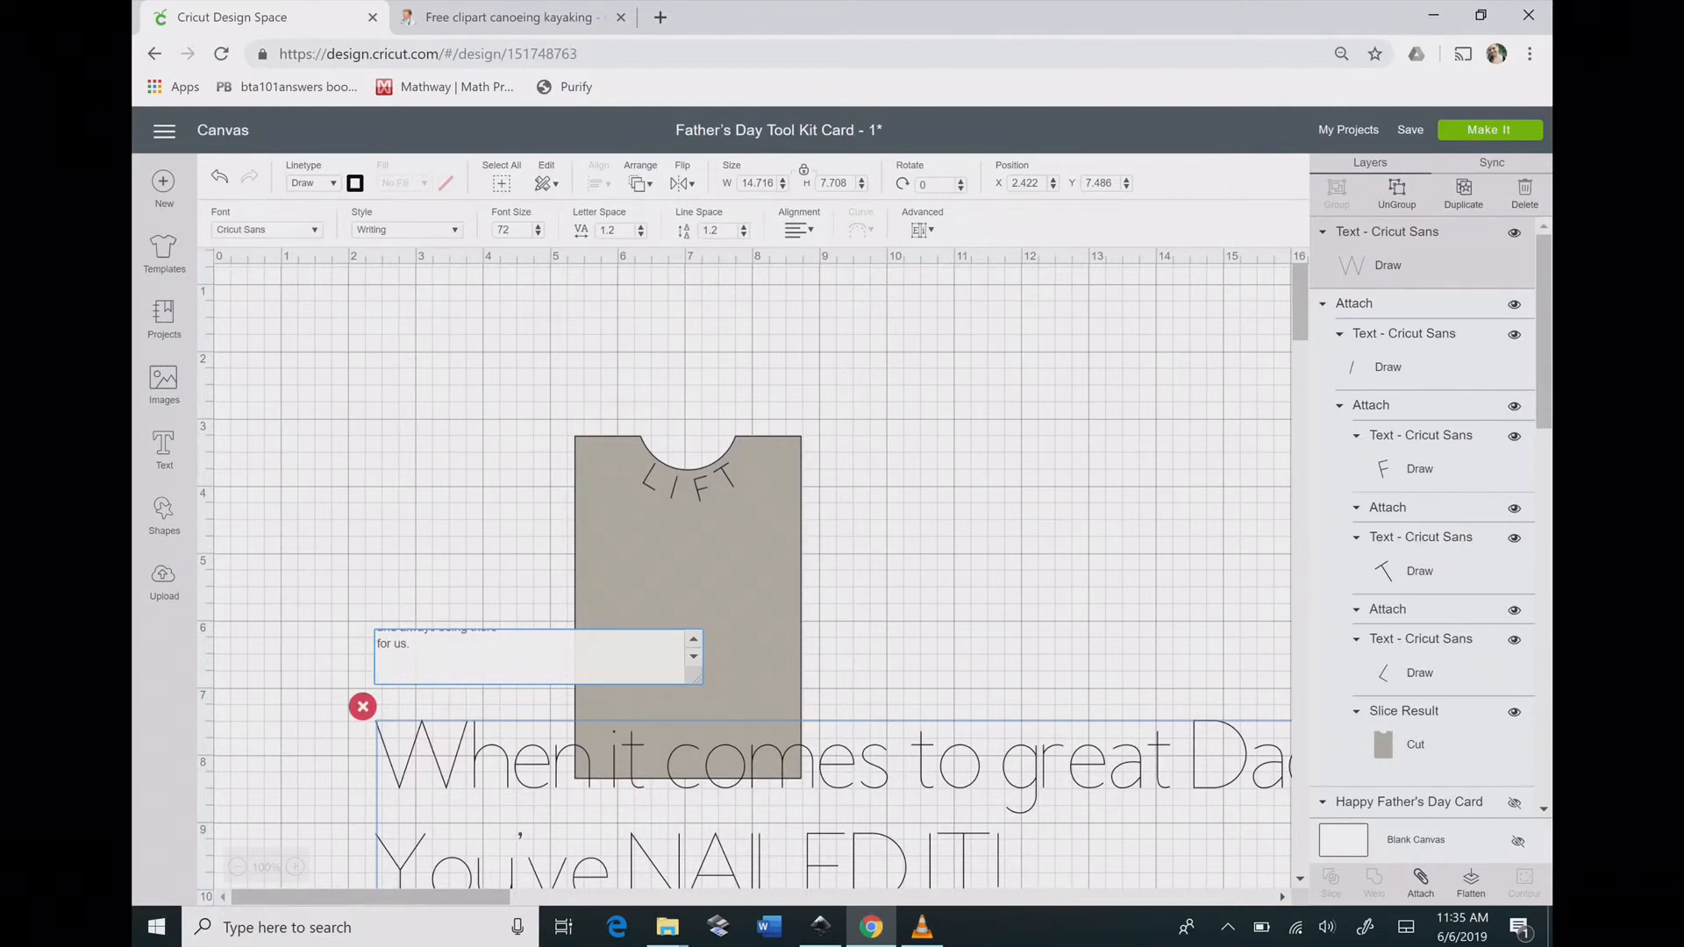
Shift the notched panel slightly up and left, and move the message near the canvas origin at about X 0.38, Y 0.861.
drag(688, 579, 681, 561)
key(Escape)
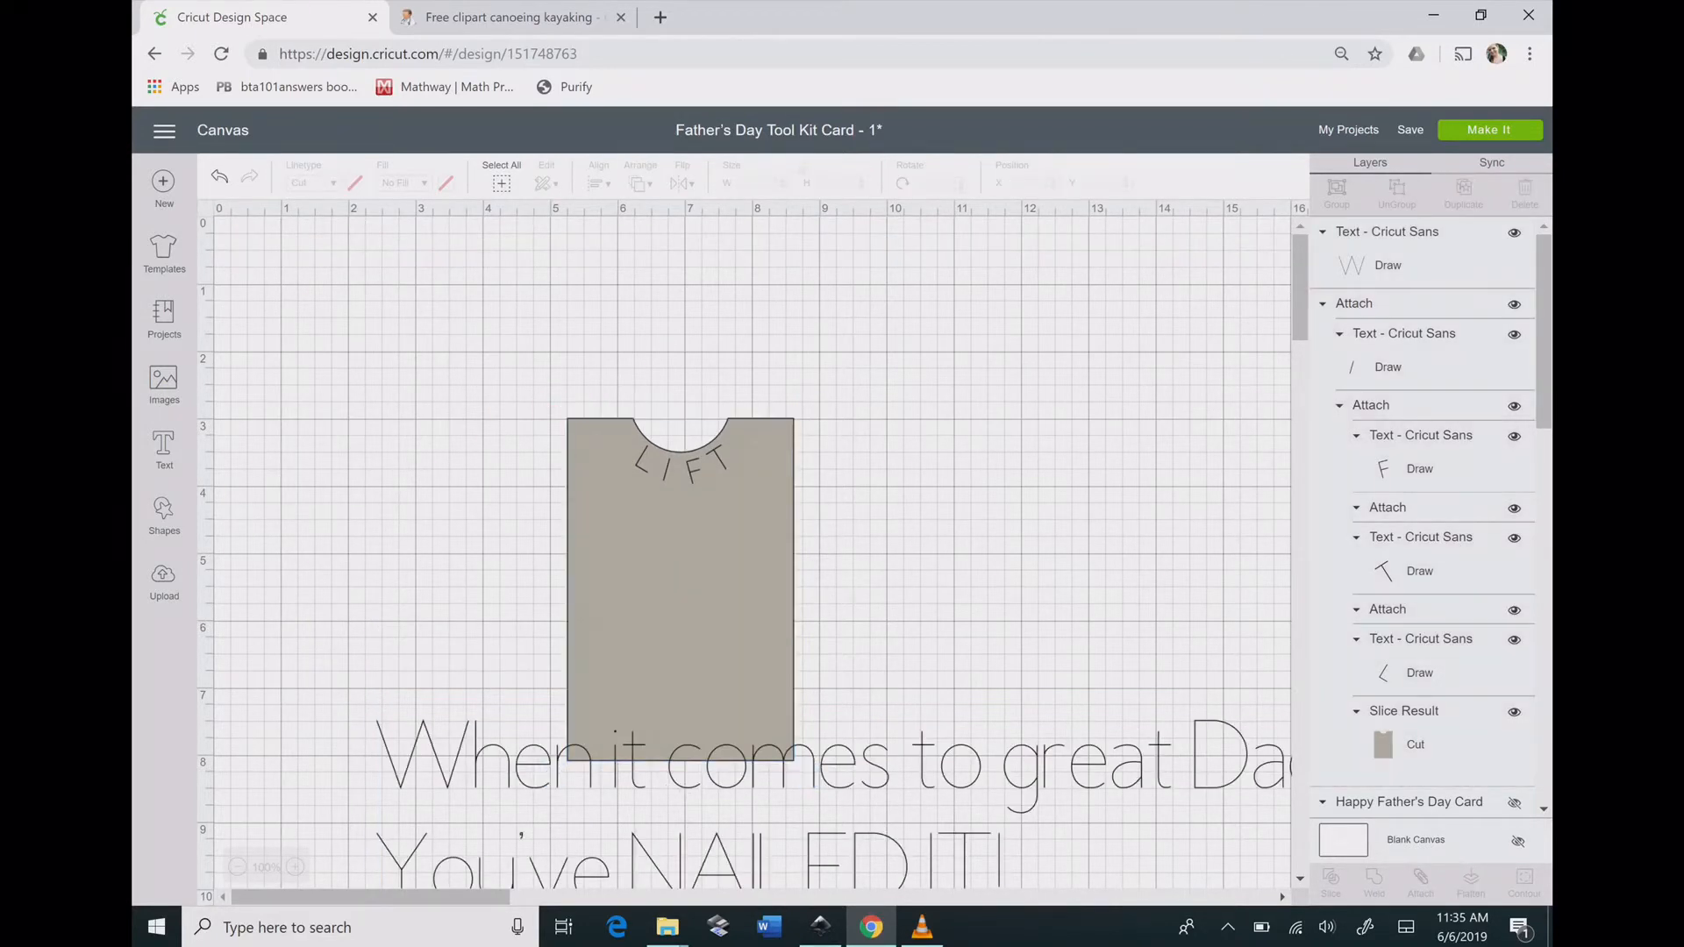
drag(804, 763, 666, 317)
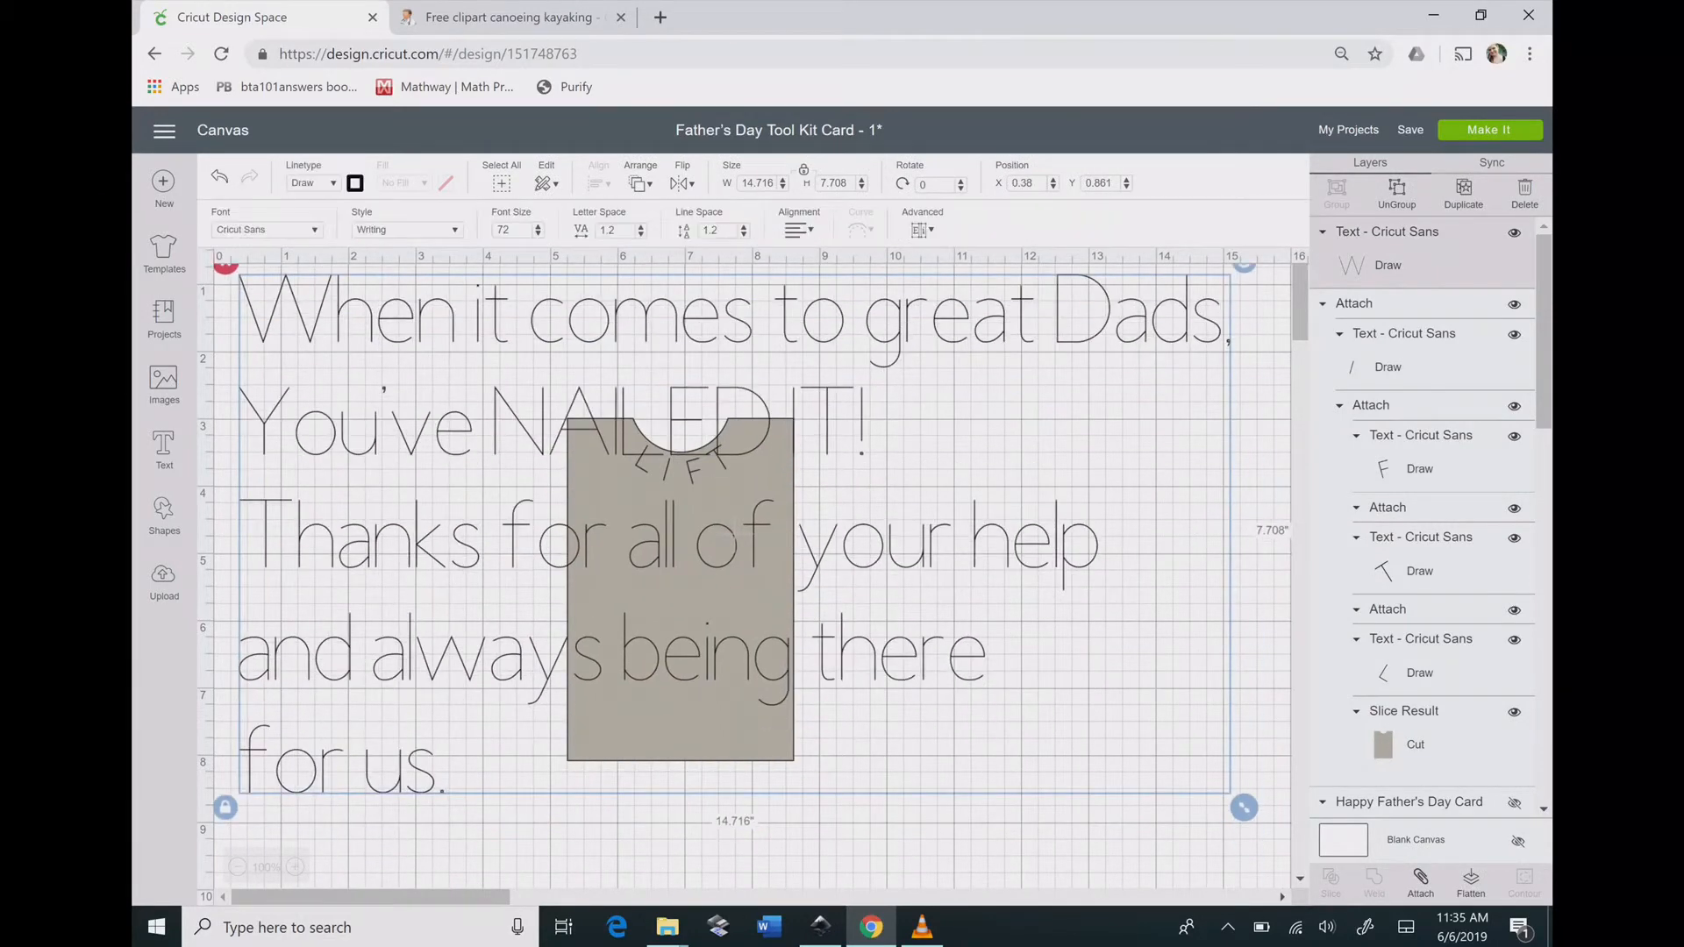
Scale the message down proportionally to about 4.508 inches wide and deselect it.
drag(1244, 807, 558, 449)
drag(307, 343, 372, 430)
drag(358, 341, 403, 388)
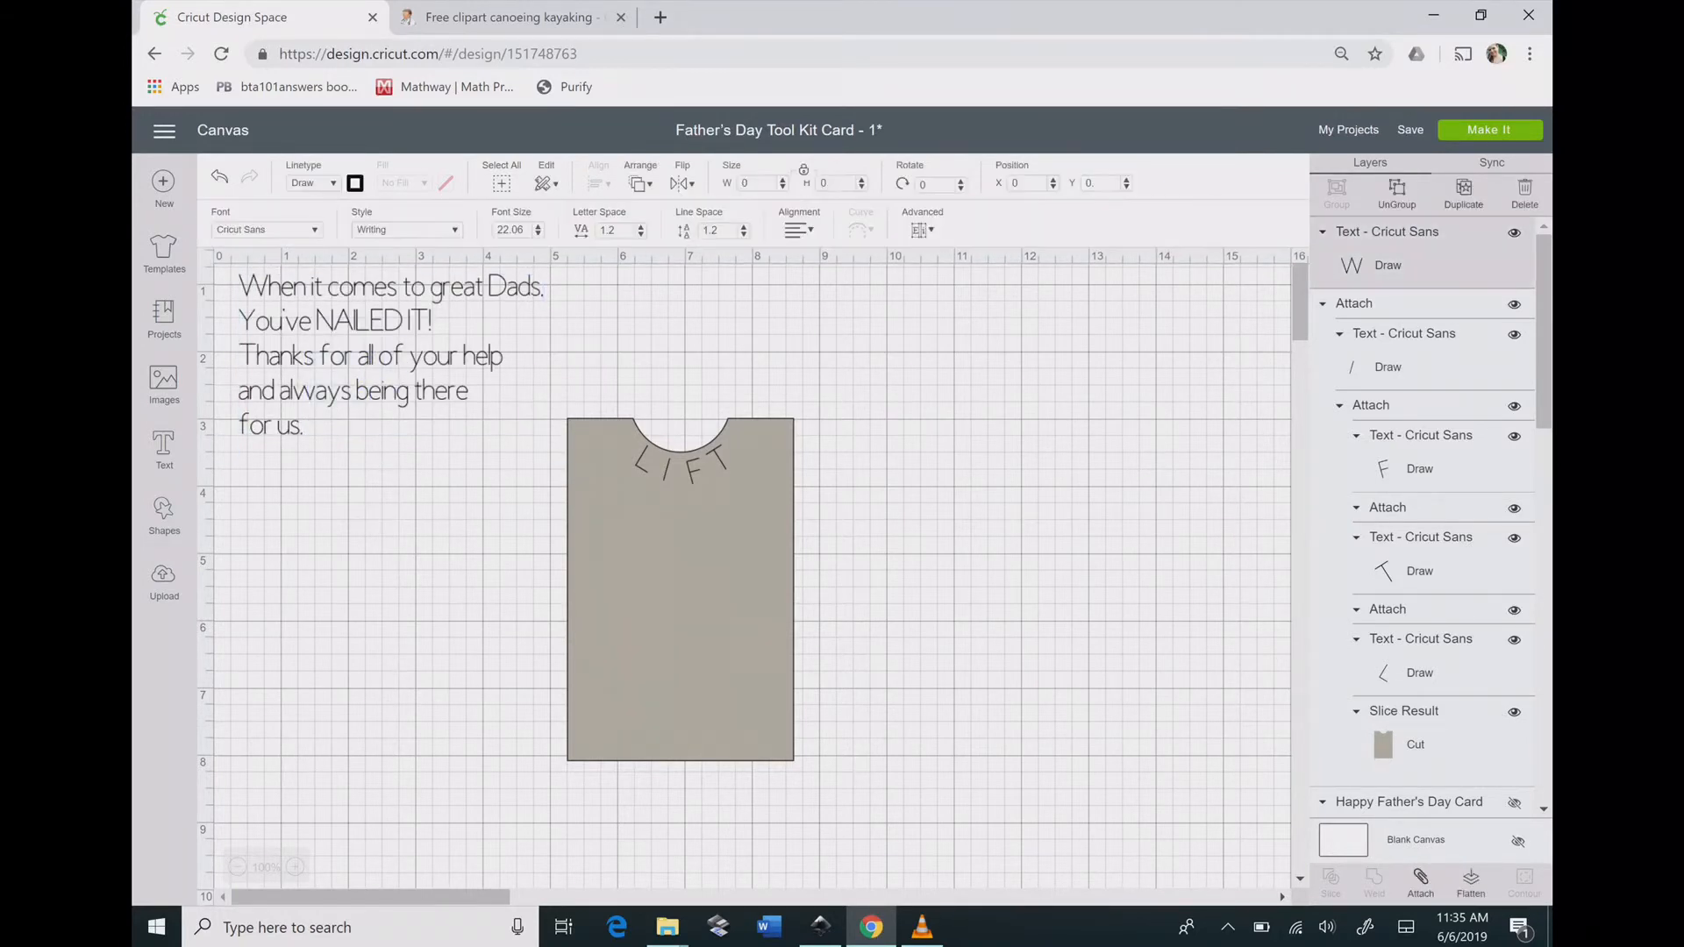
key(Escape)
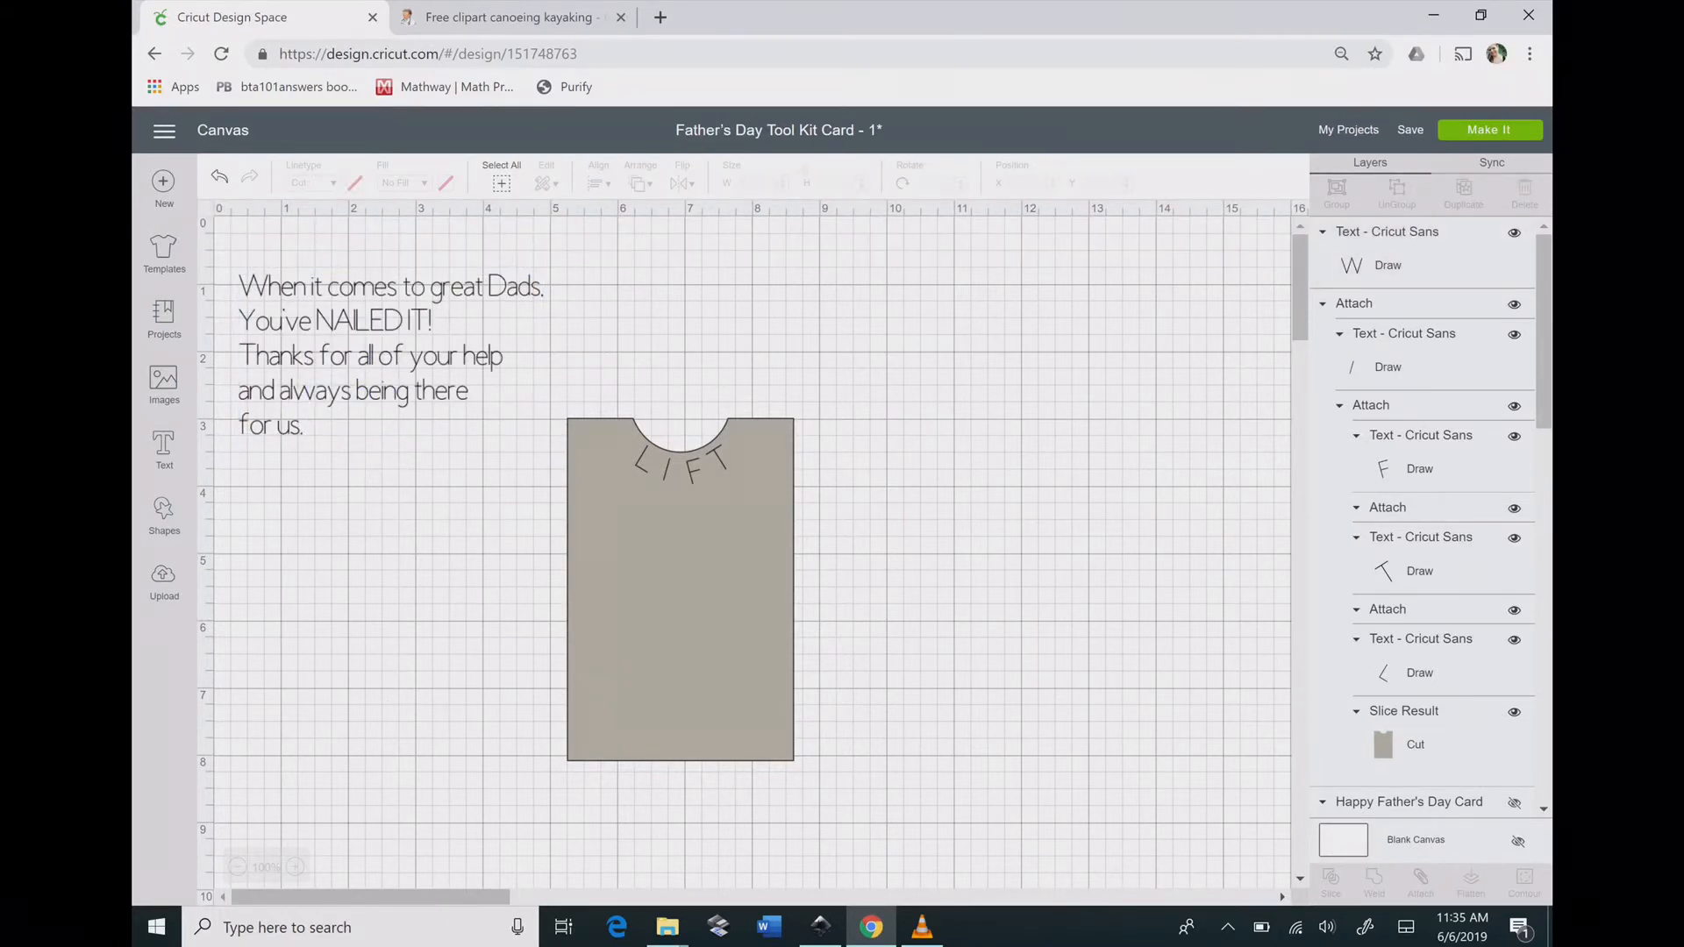
Place the message over the lower half of the notched panel and center-align its lines.
click(279, 419)
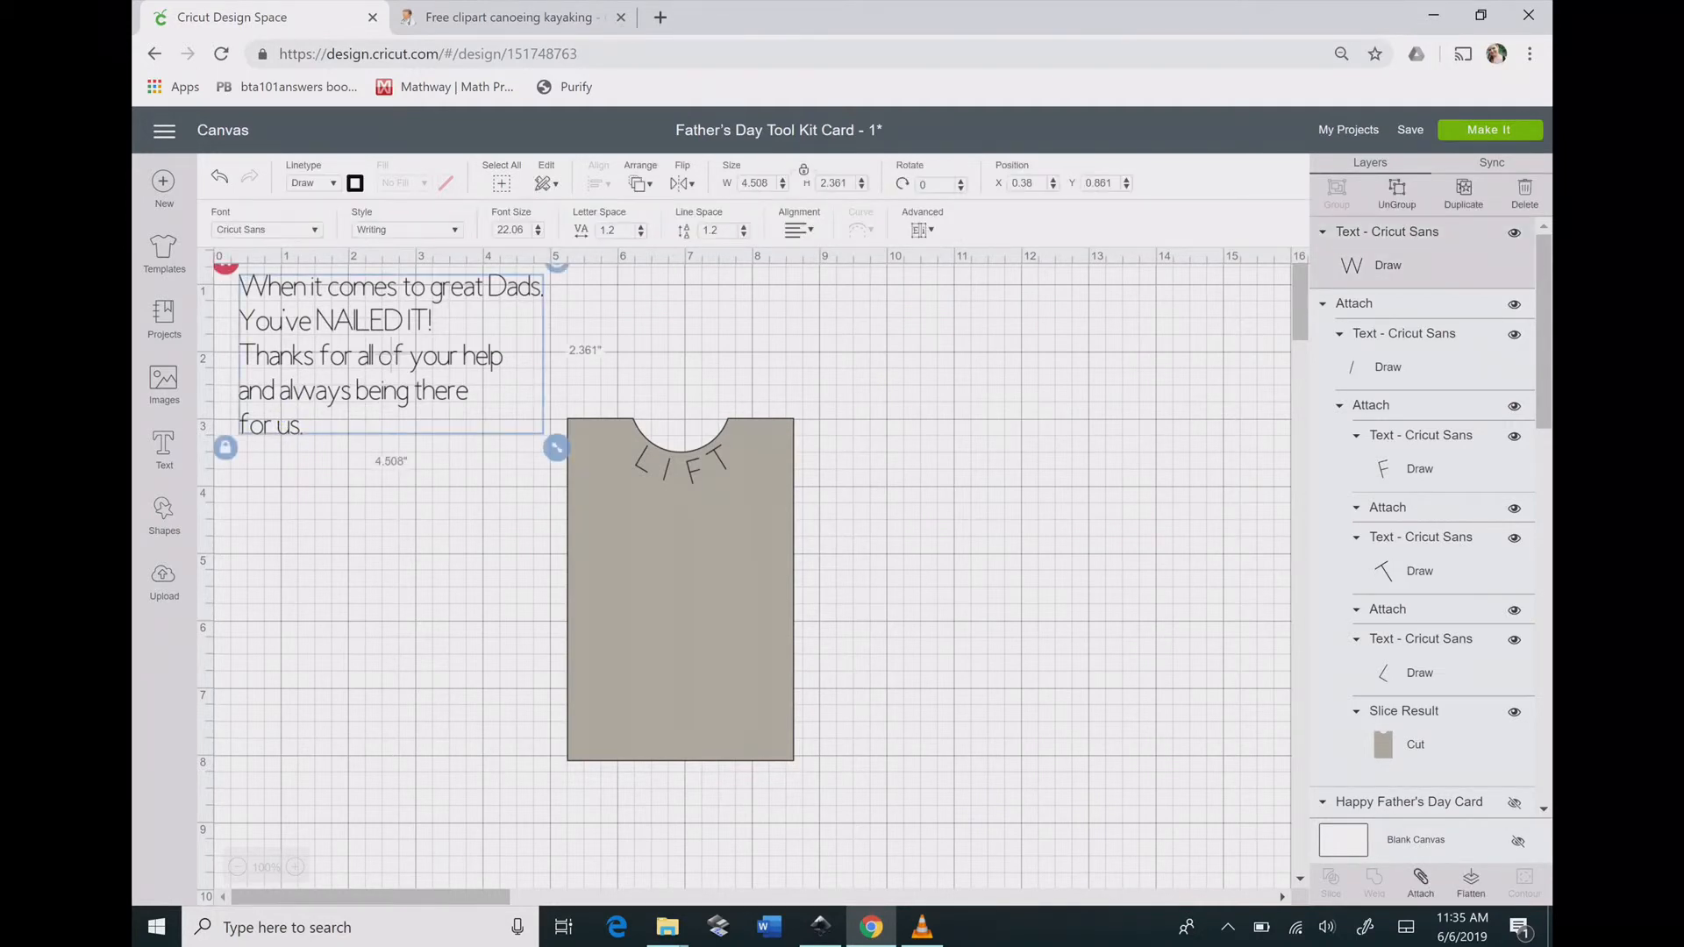
drag(351, 369, 671, 632)
drag(814, 627, 818, 628)
click(798, 230)
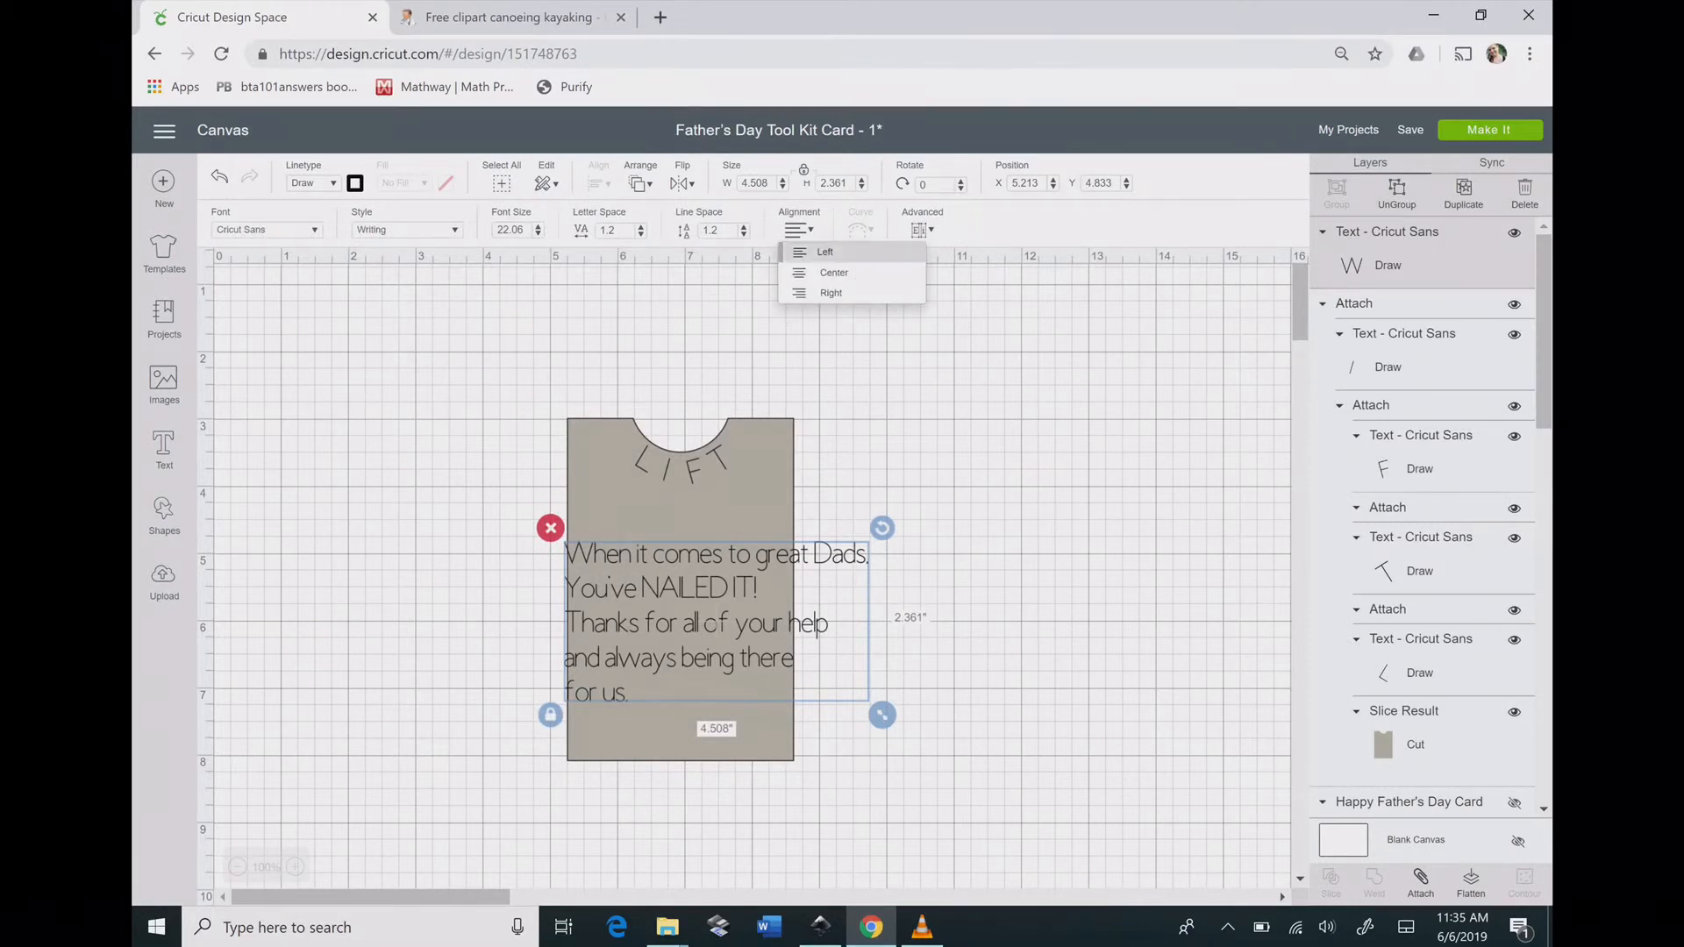
click(833, 273)
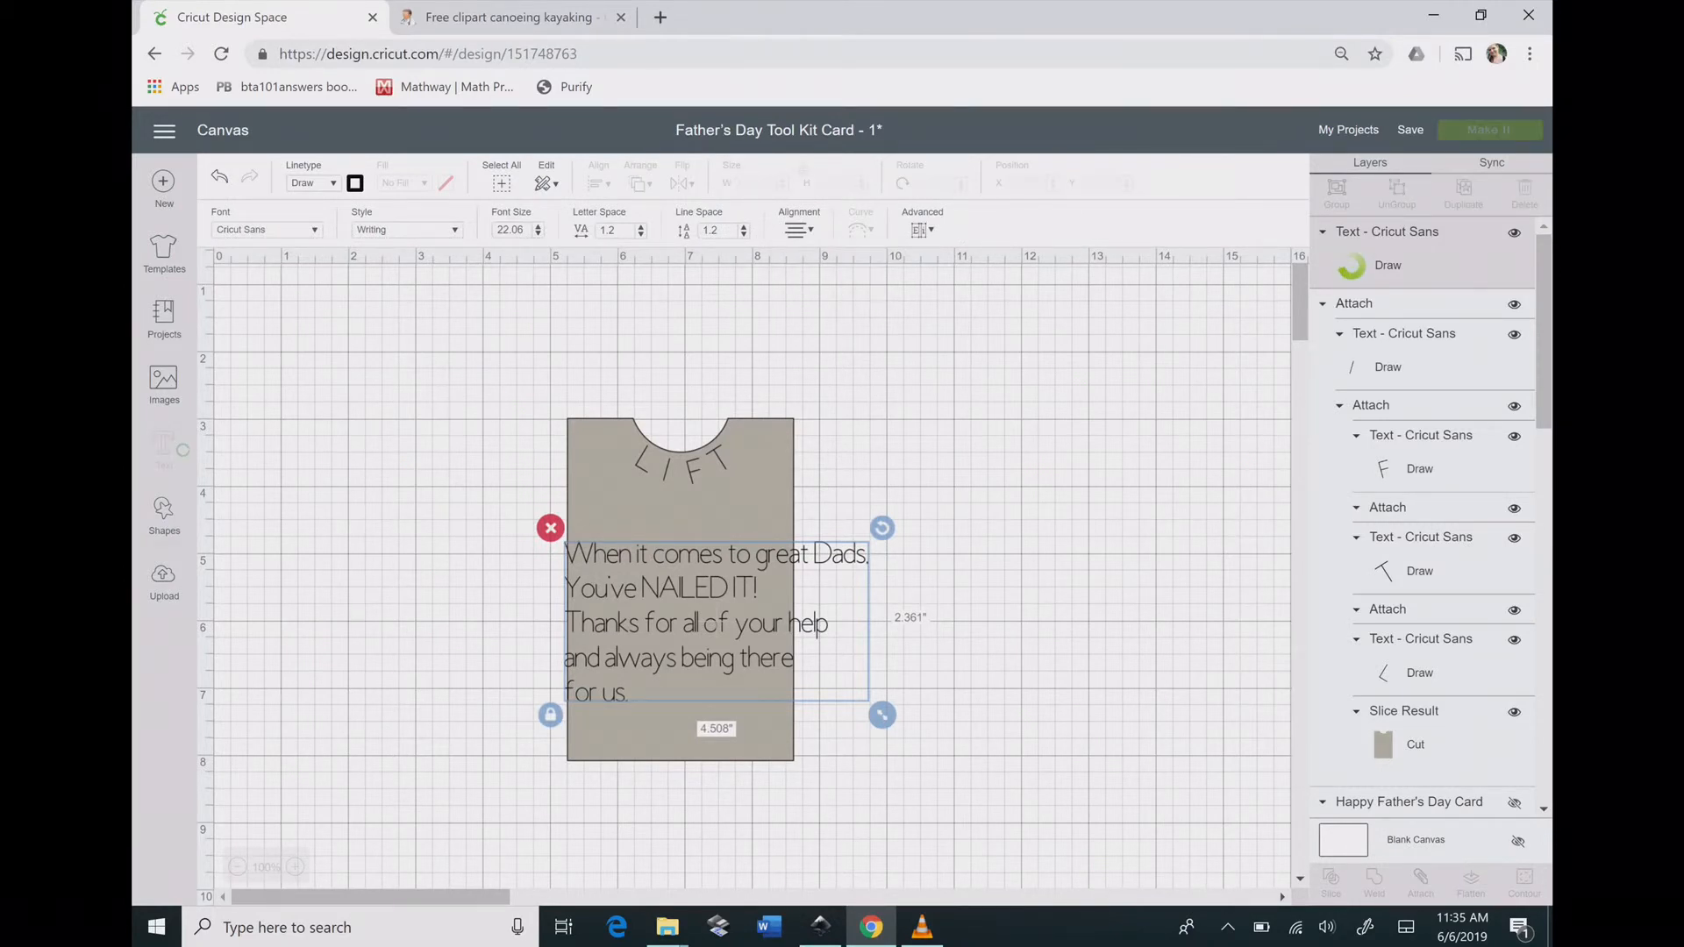
Shrink the message to about 2.855 inches wide and shift the notched panel up and left so the message sits centered across it.
drag(881, 715, 770, 656)
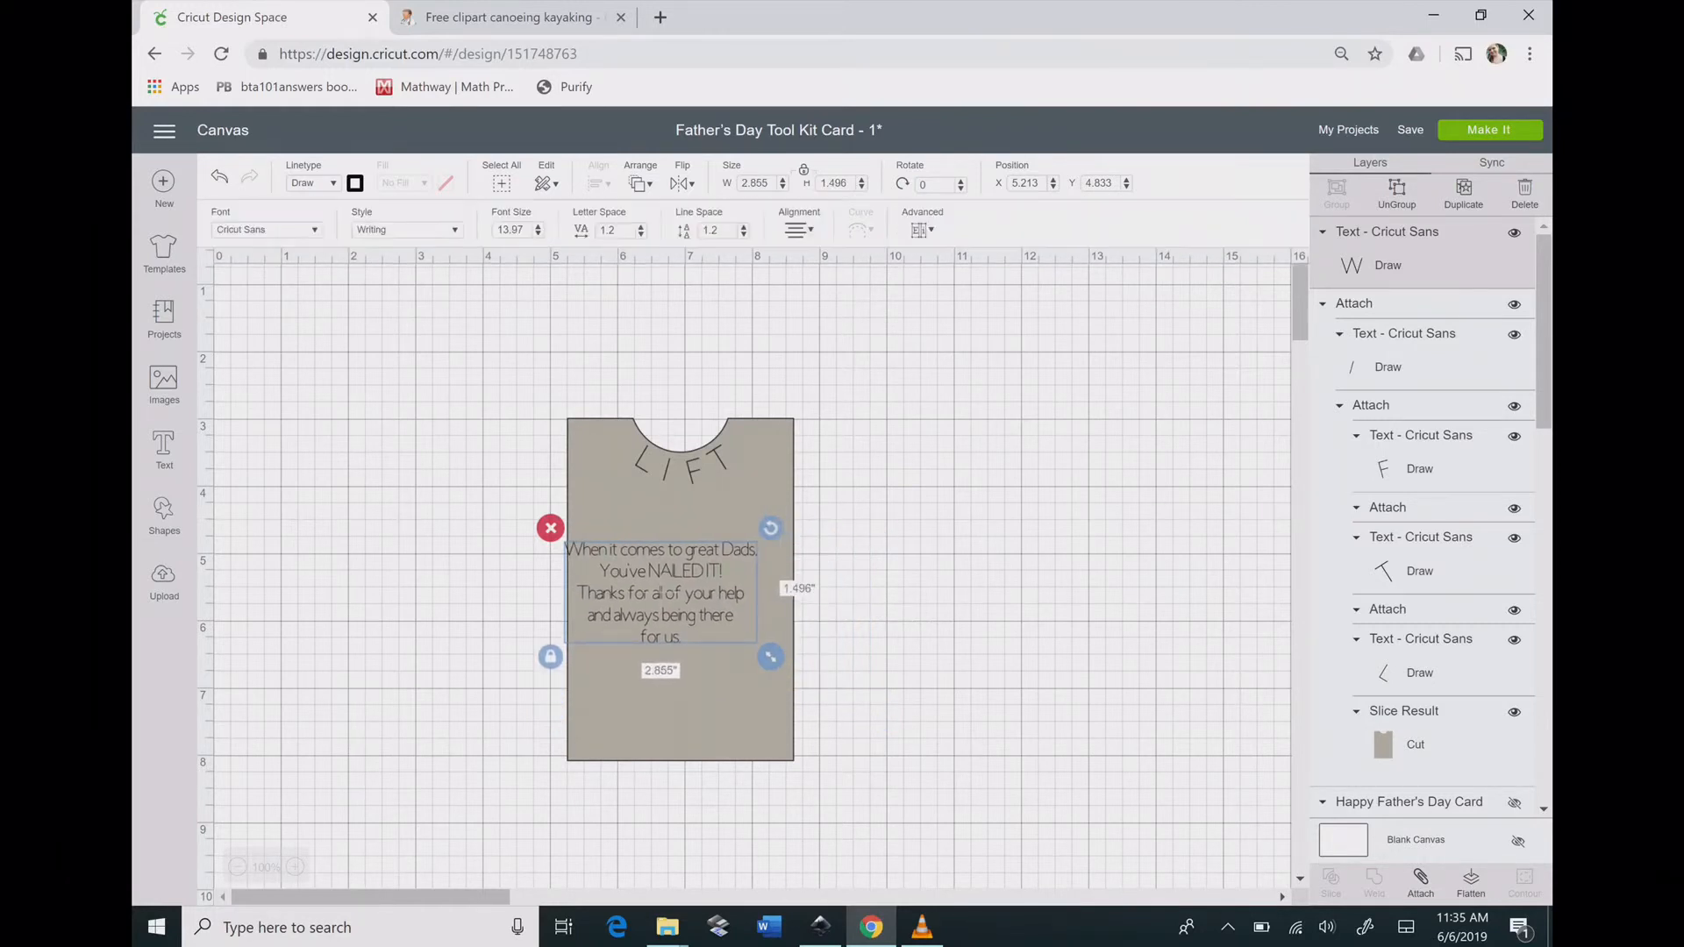
drag(689, 587, 670, 569)
click(670, 570)
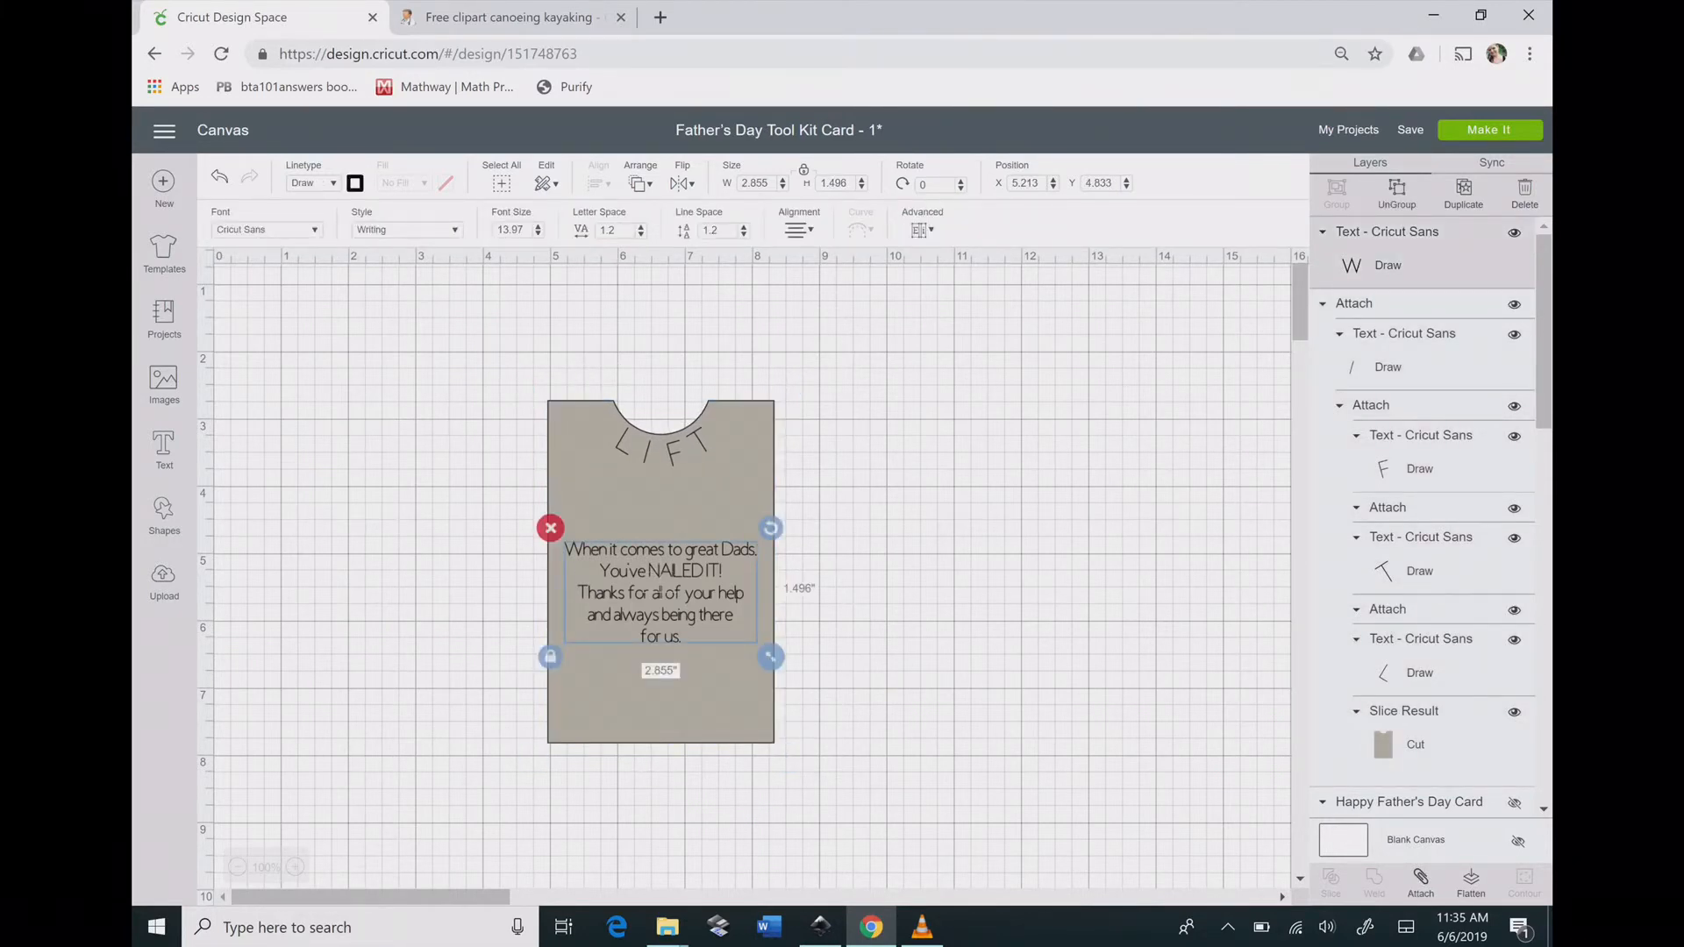
Center the message horizontally on the notched panel and deselect both.
key(ctrl+a)
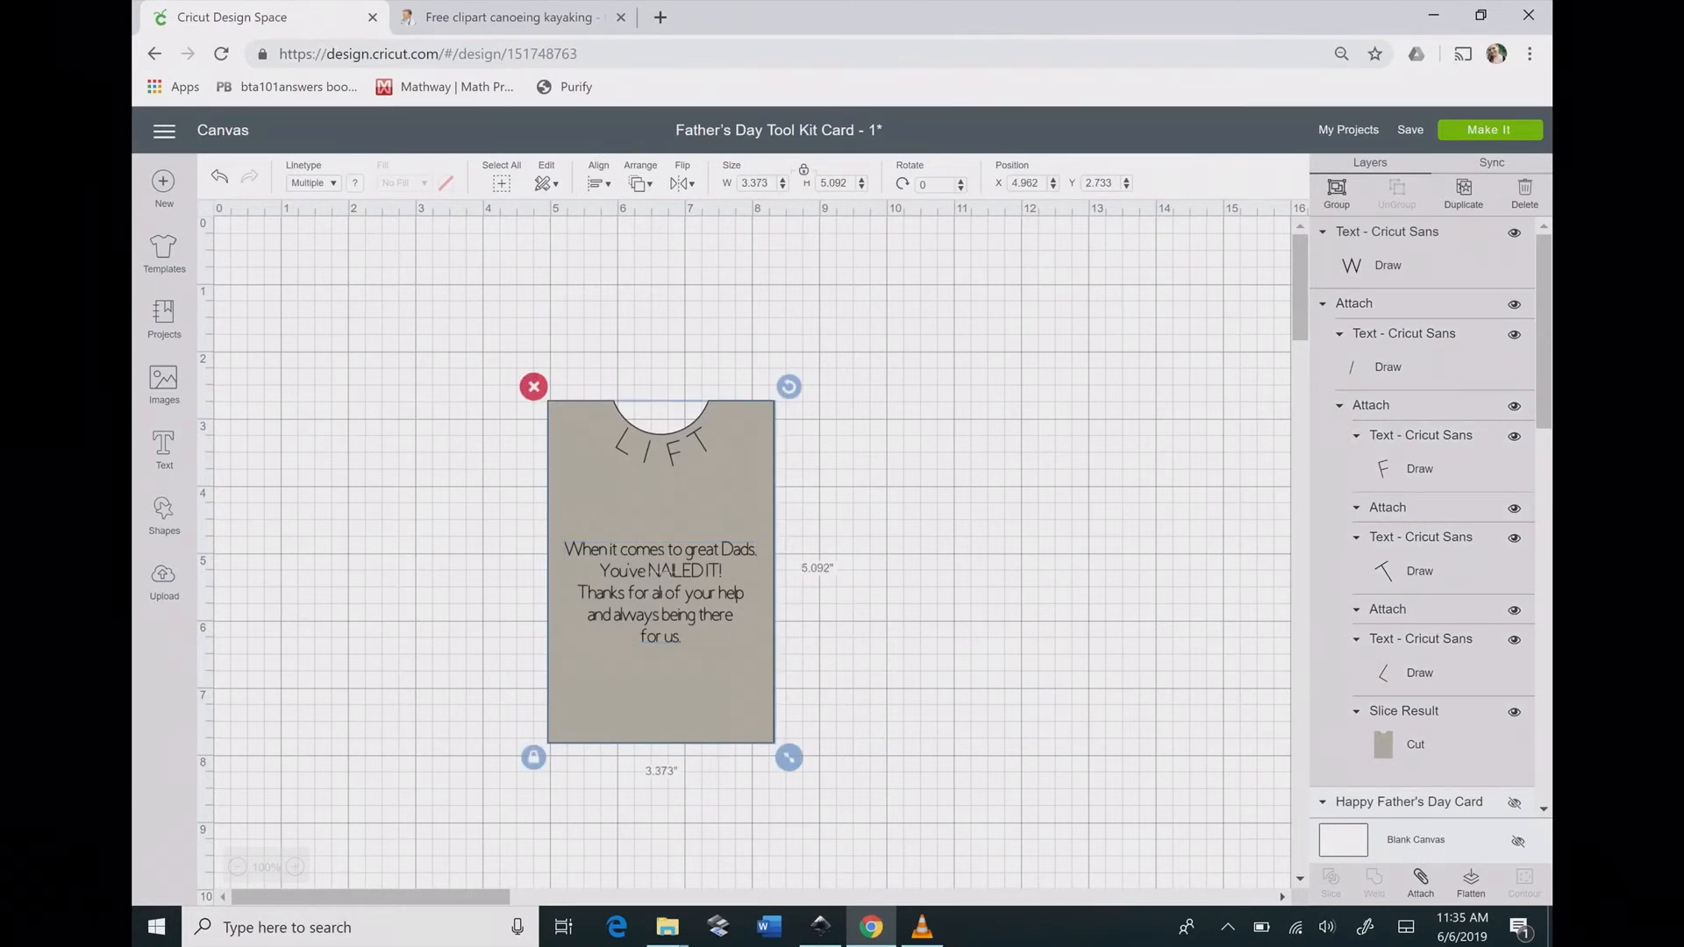
click(599, 182)
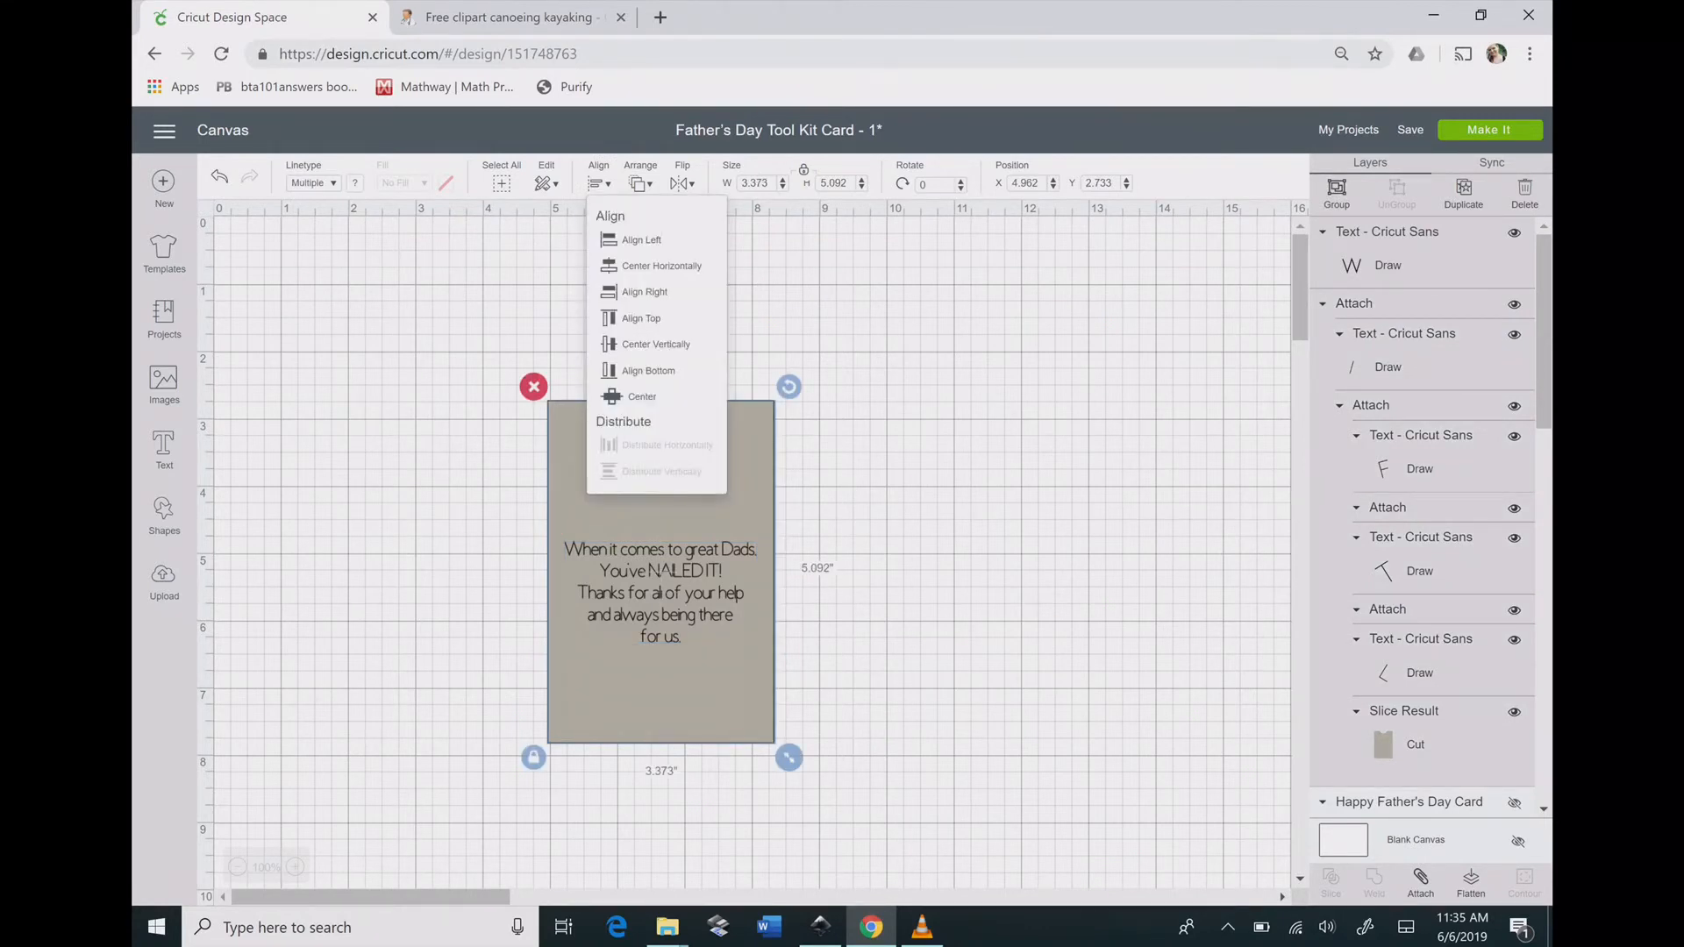
click(661, 266)
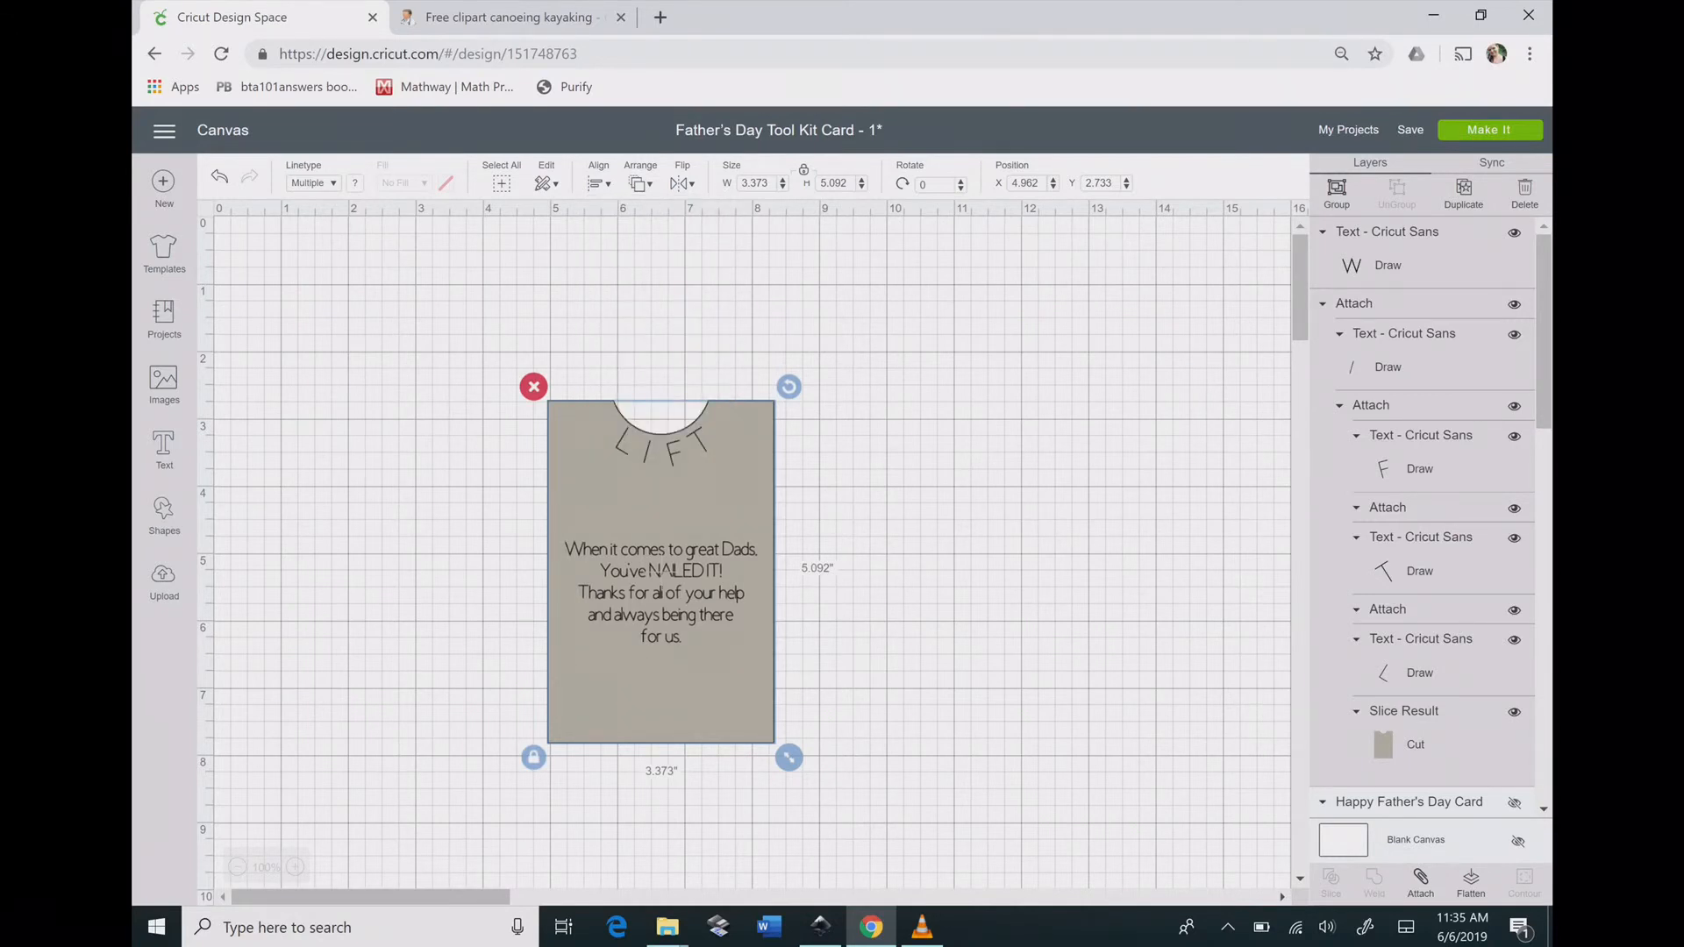
key(Escape)
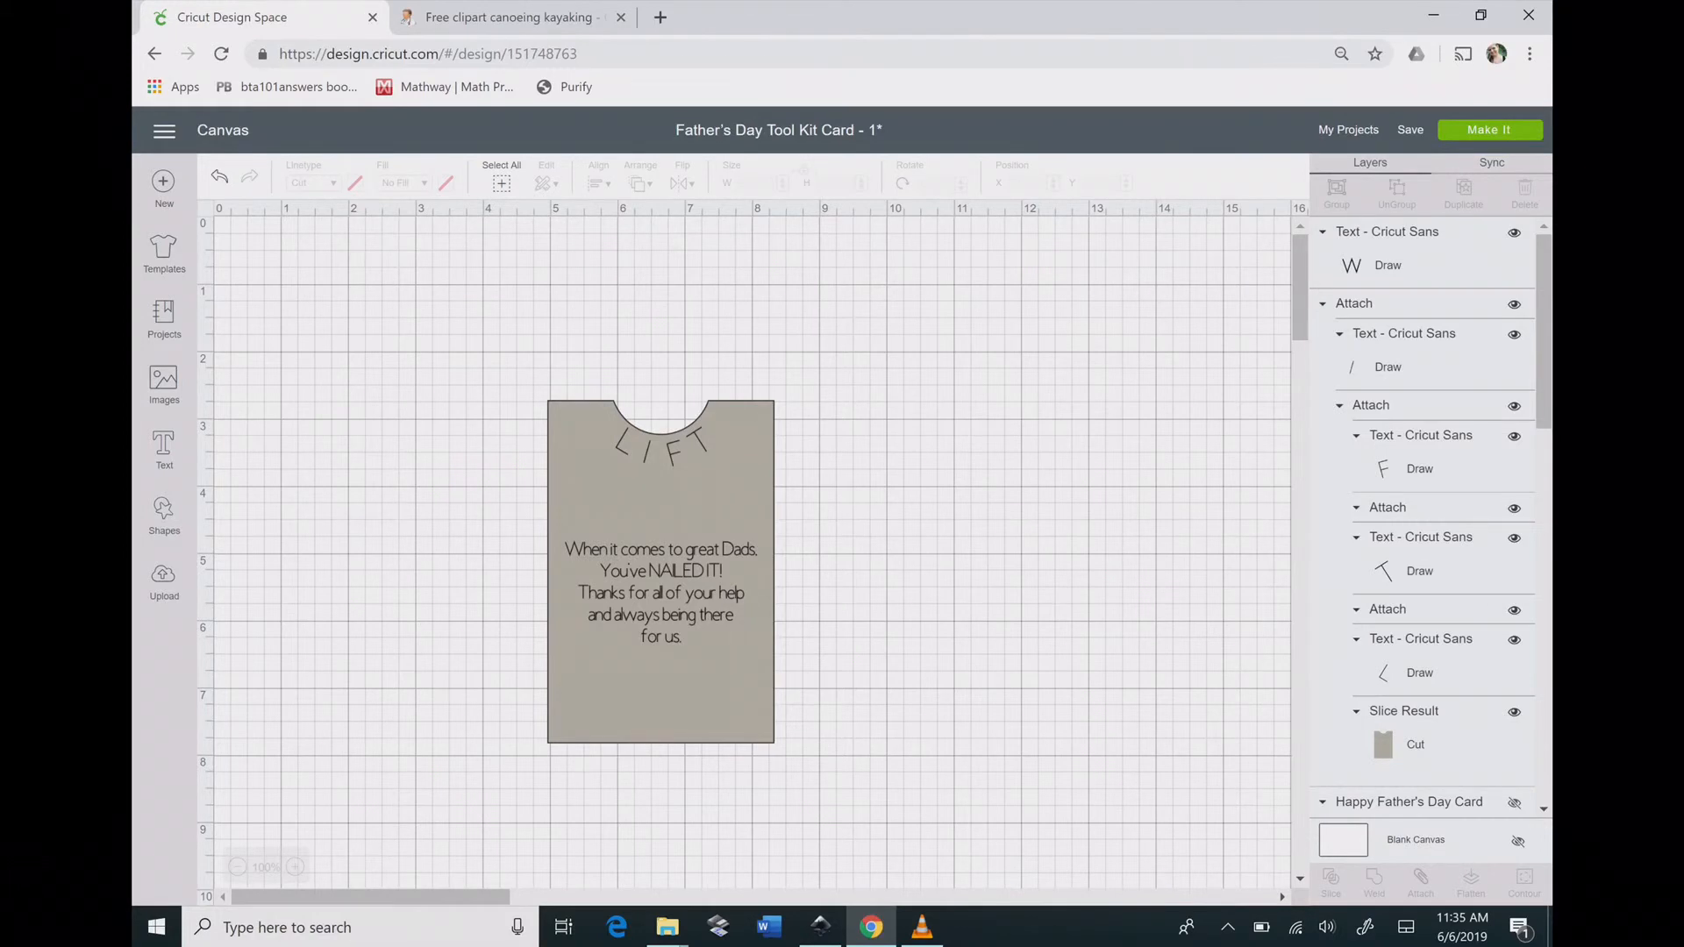
click(663, 517)
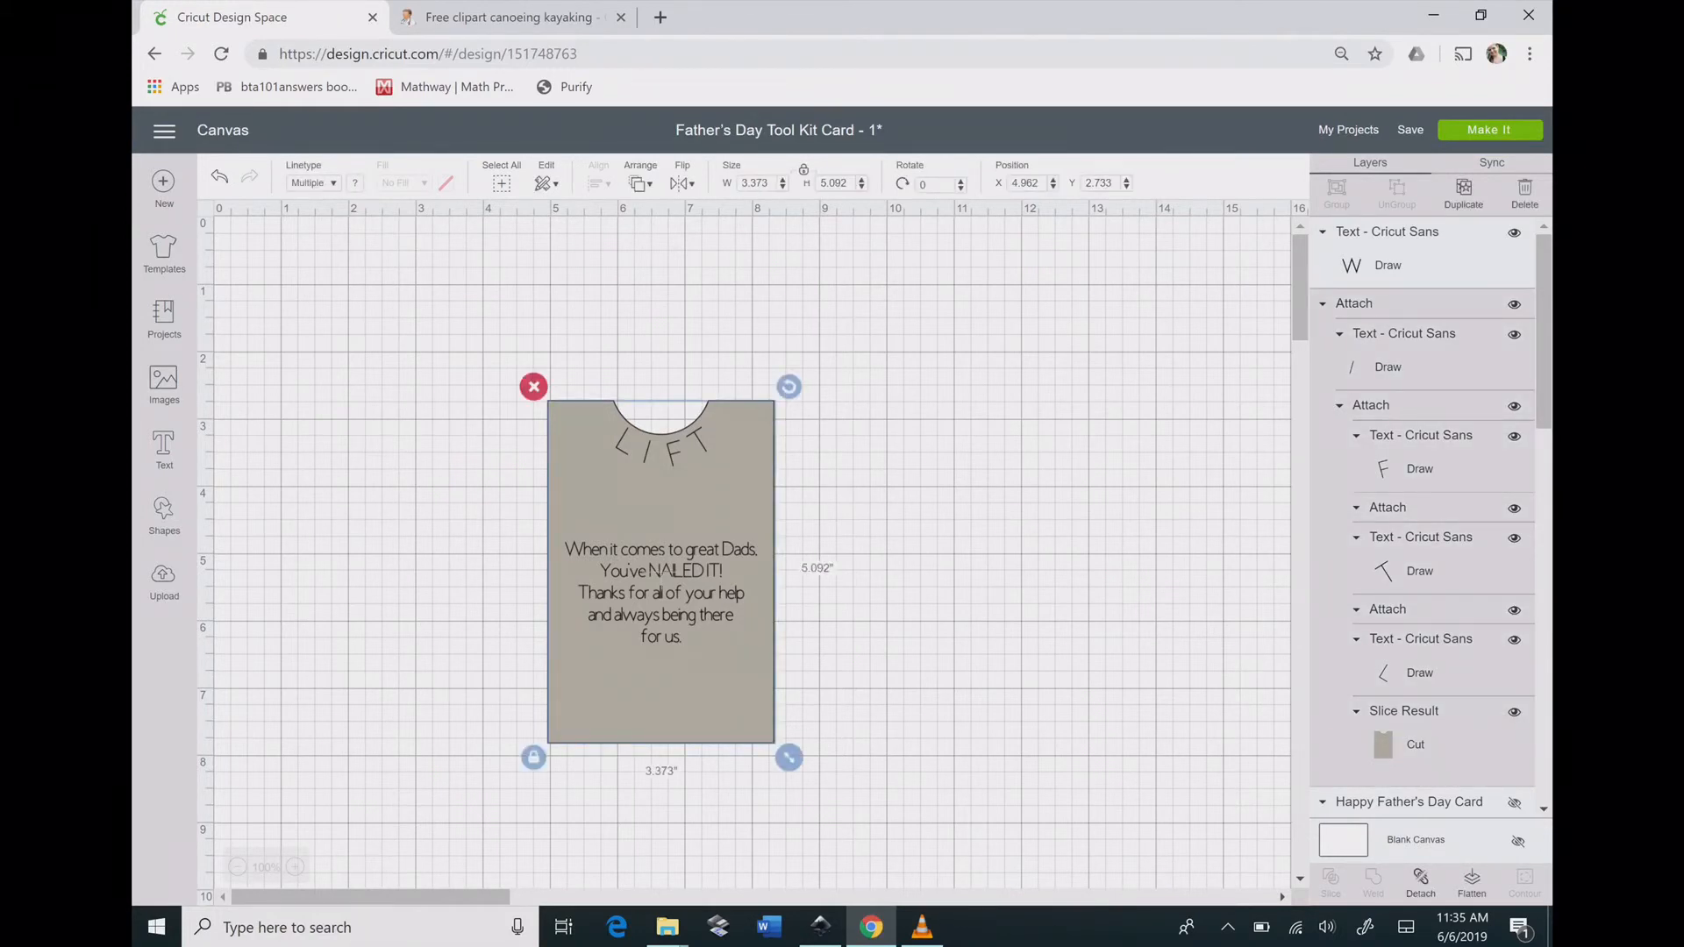
click(664, 571)
key(Escape)
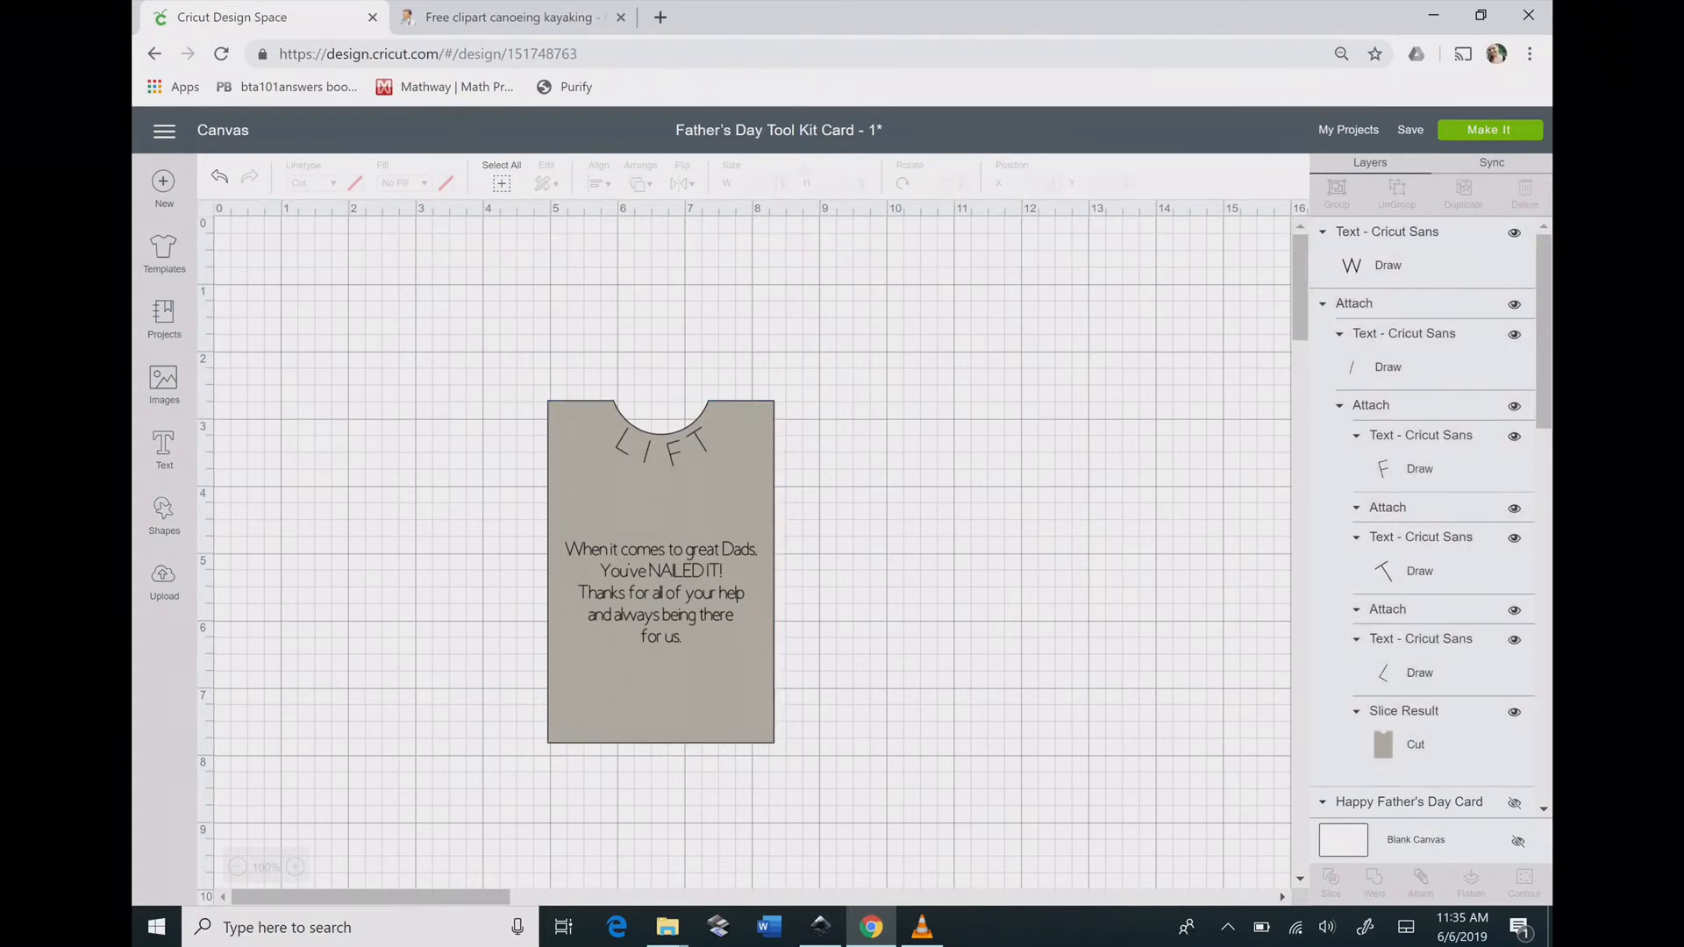
click(664, 571)
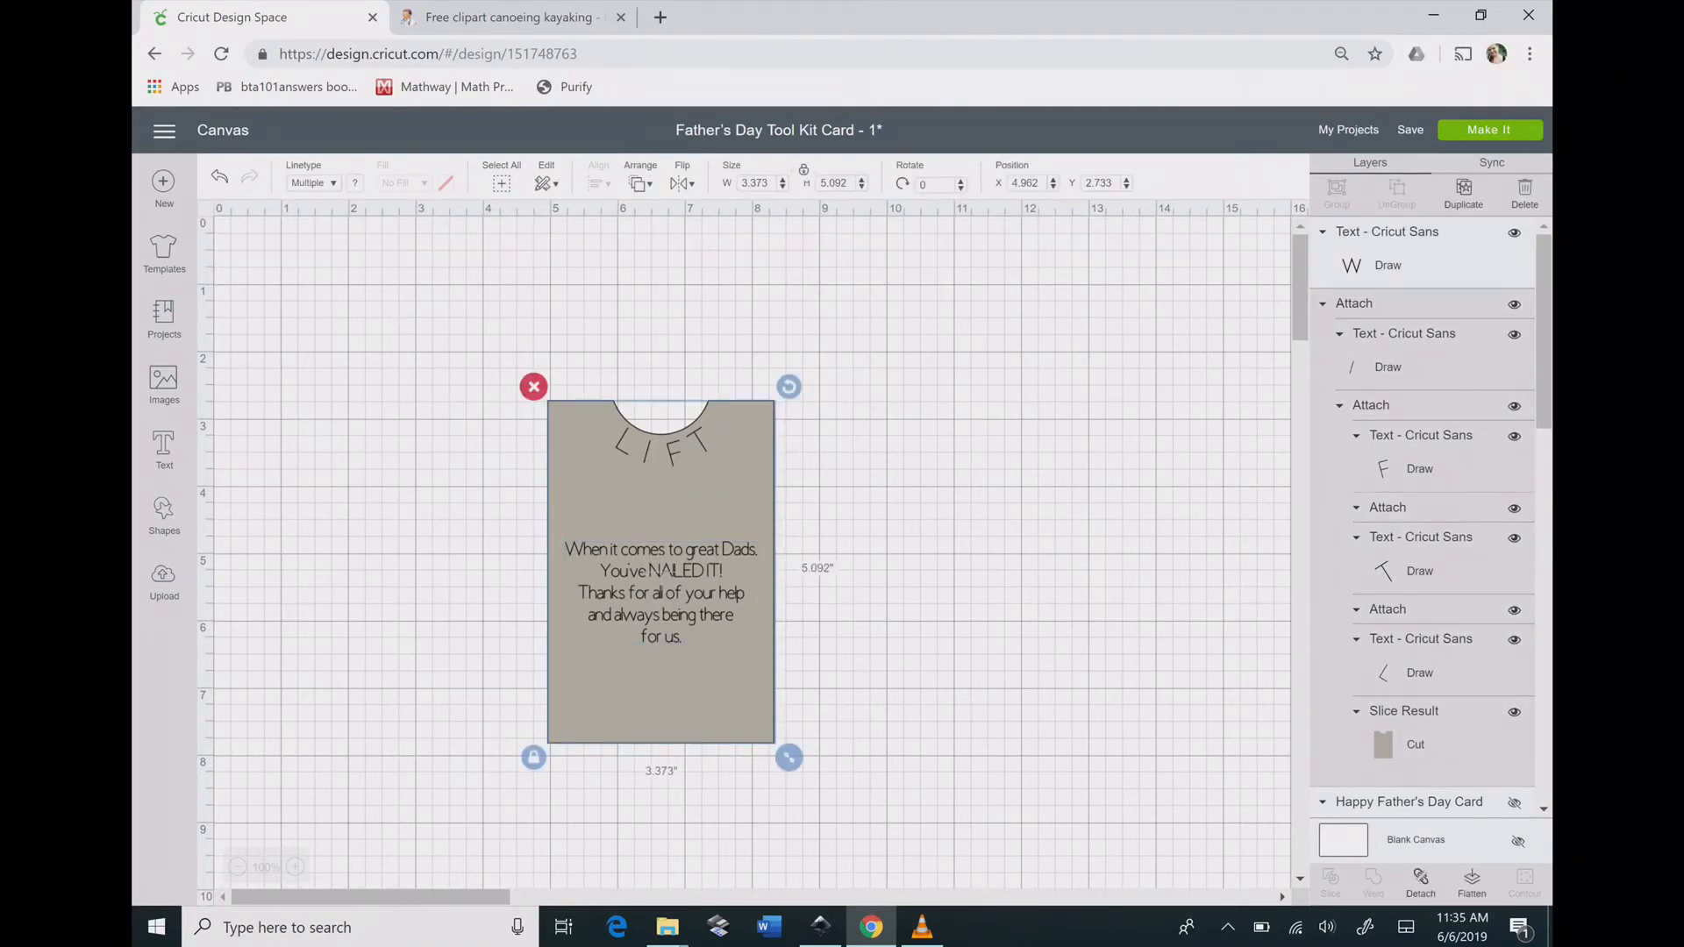
click(662, 591)
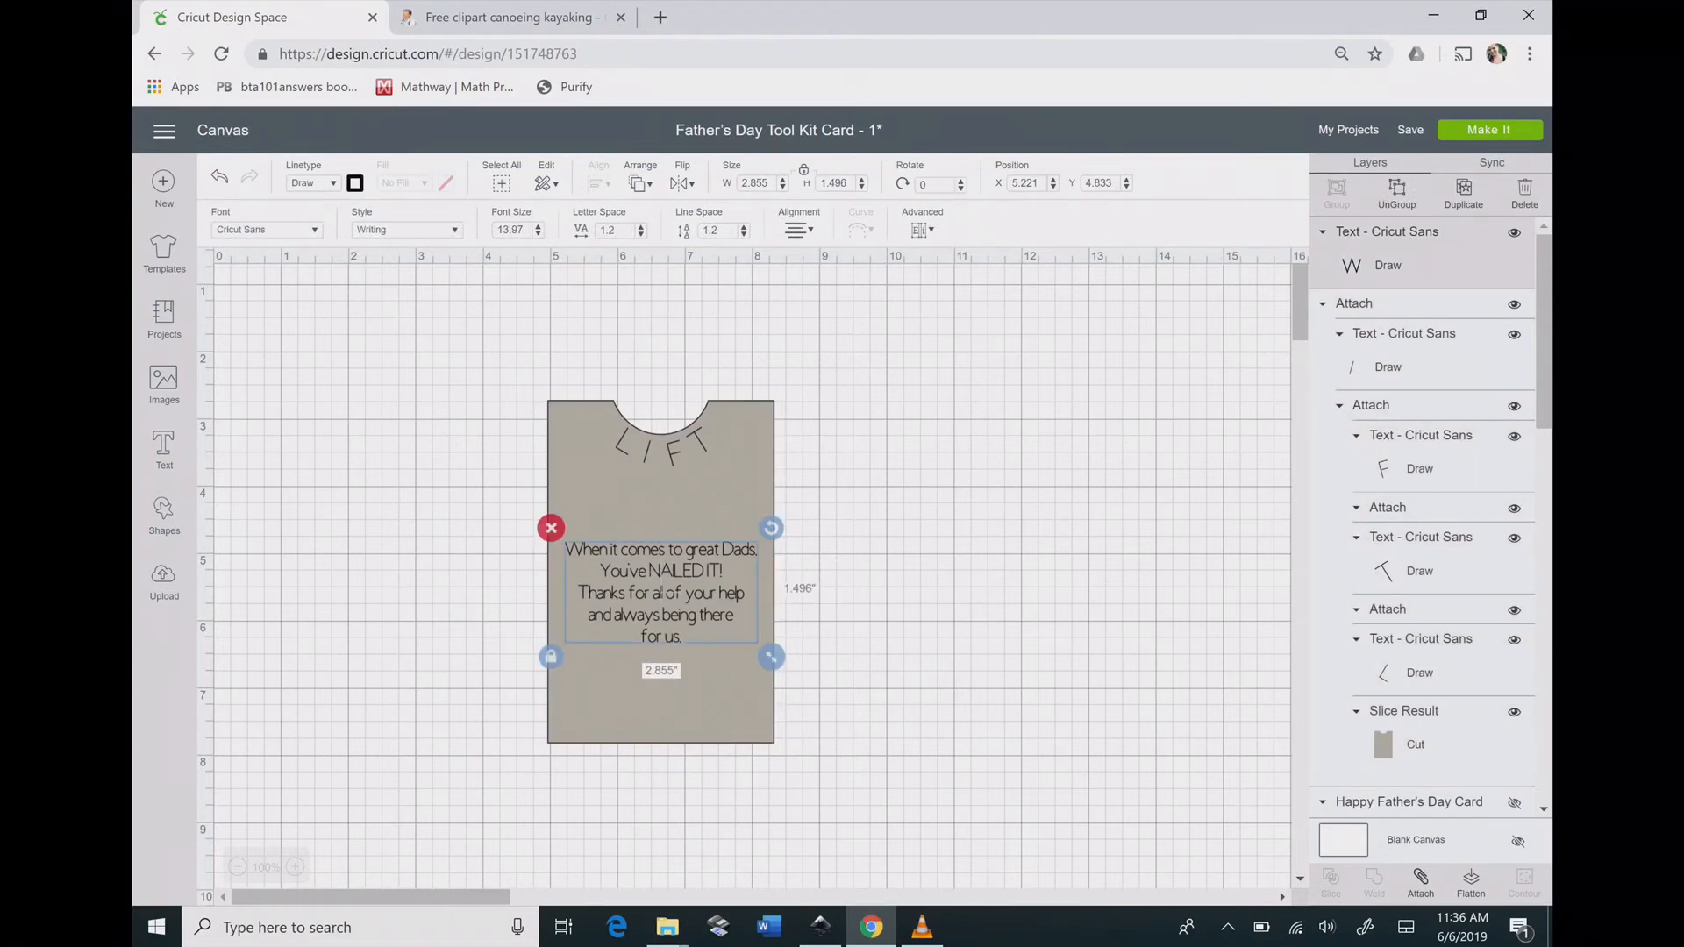
Attach the message to the notched panel with its LIFT lettering and clear the selection.
key(ctrl+a)
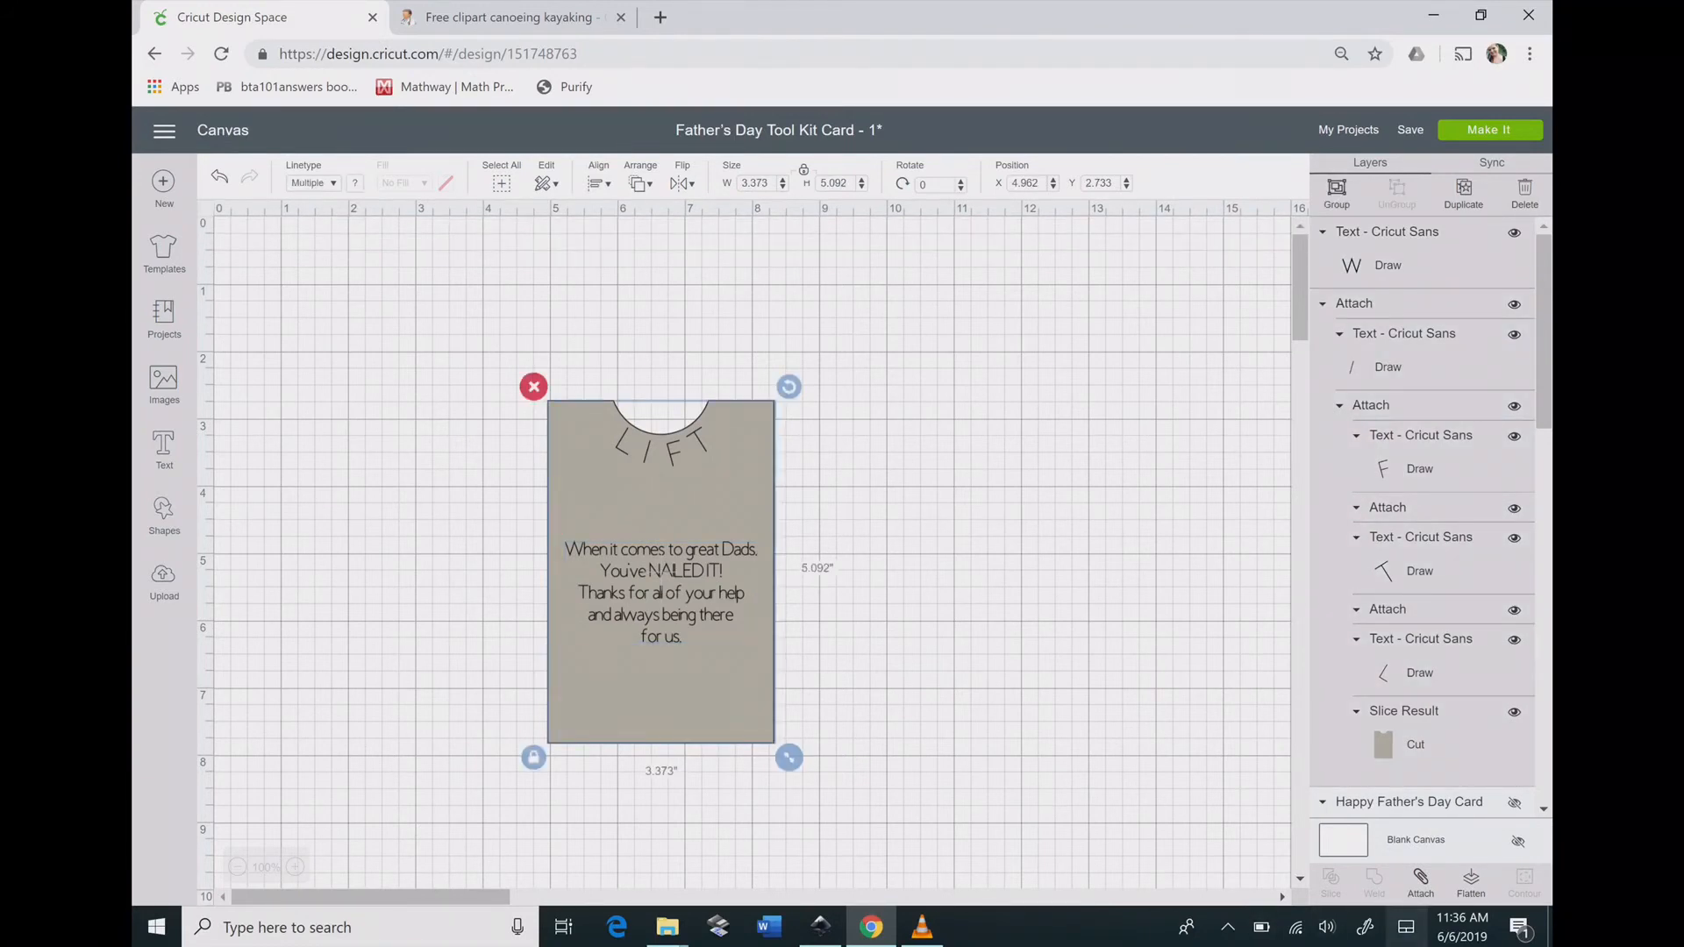
click(1419, 882)
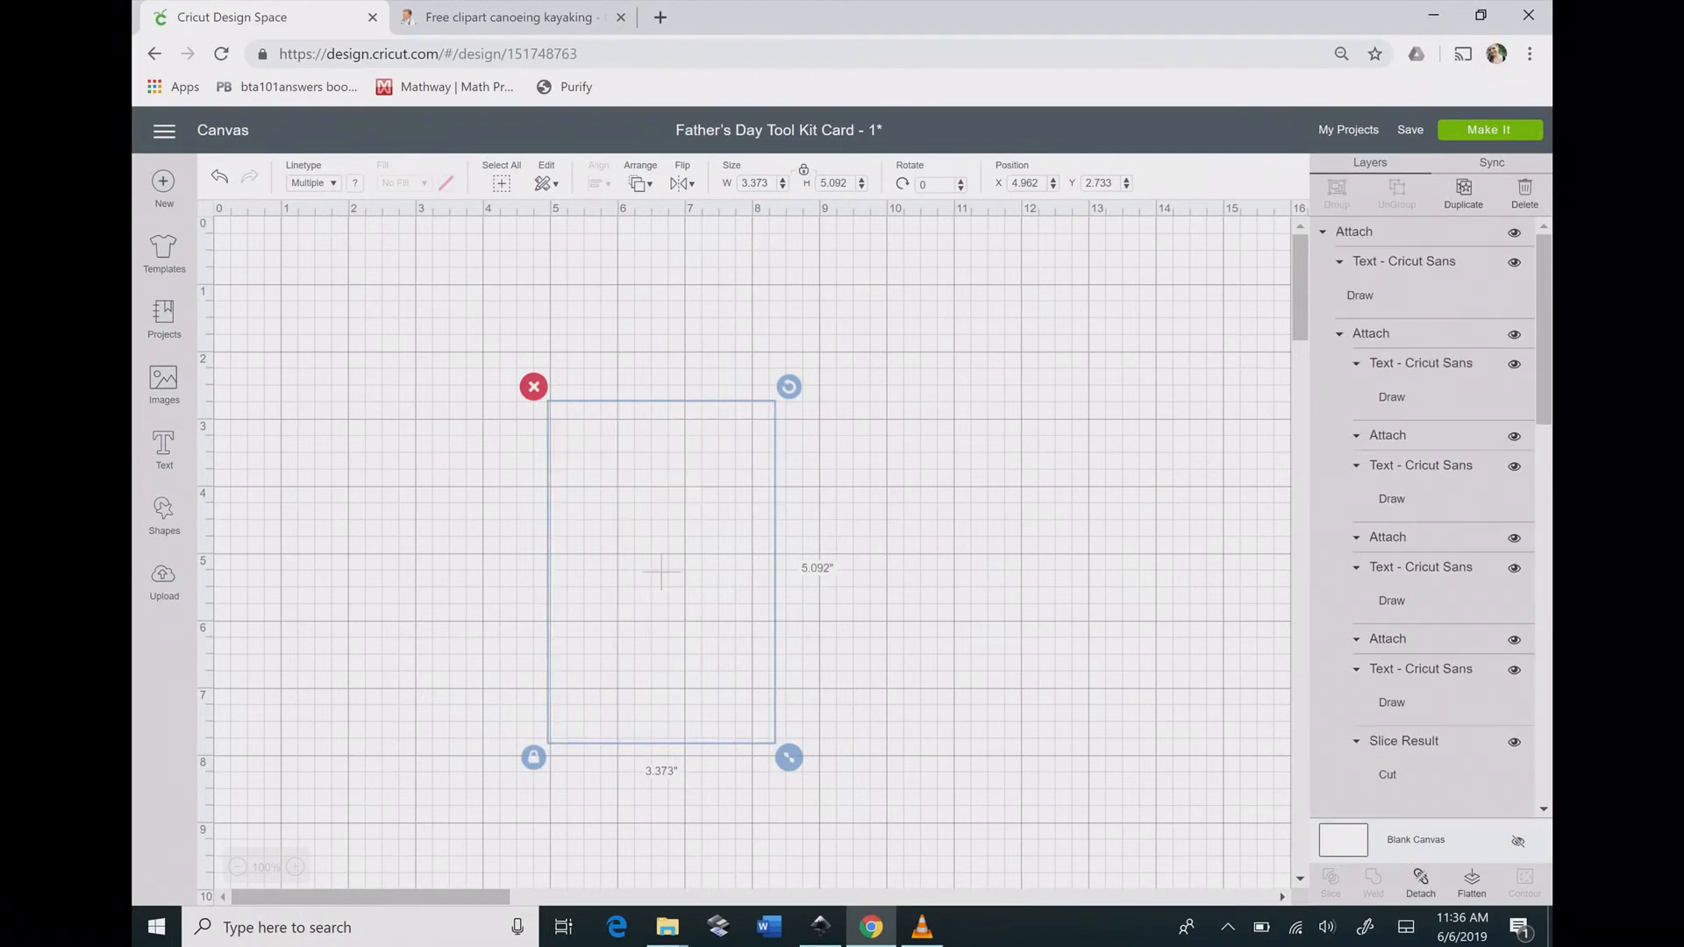
key(Escape)
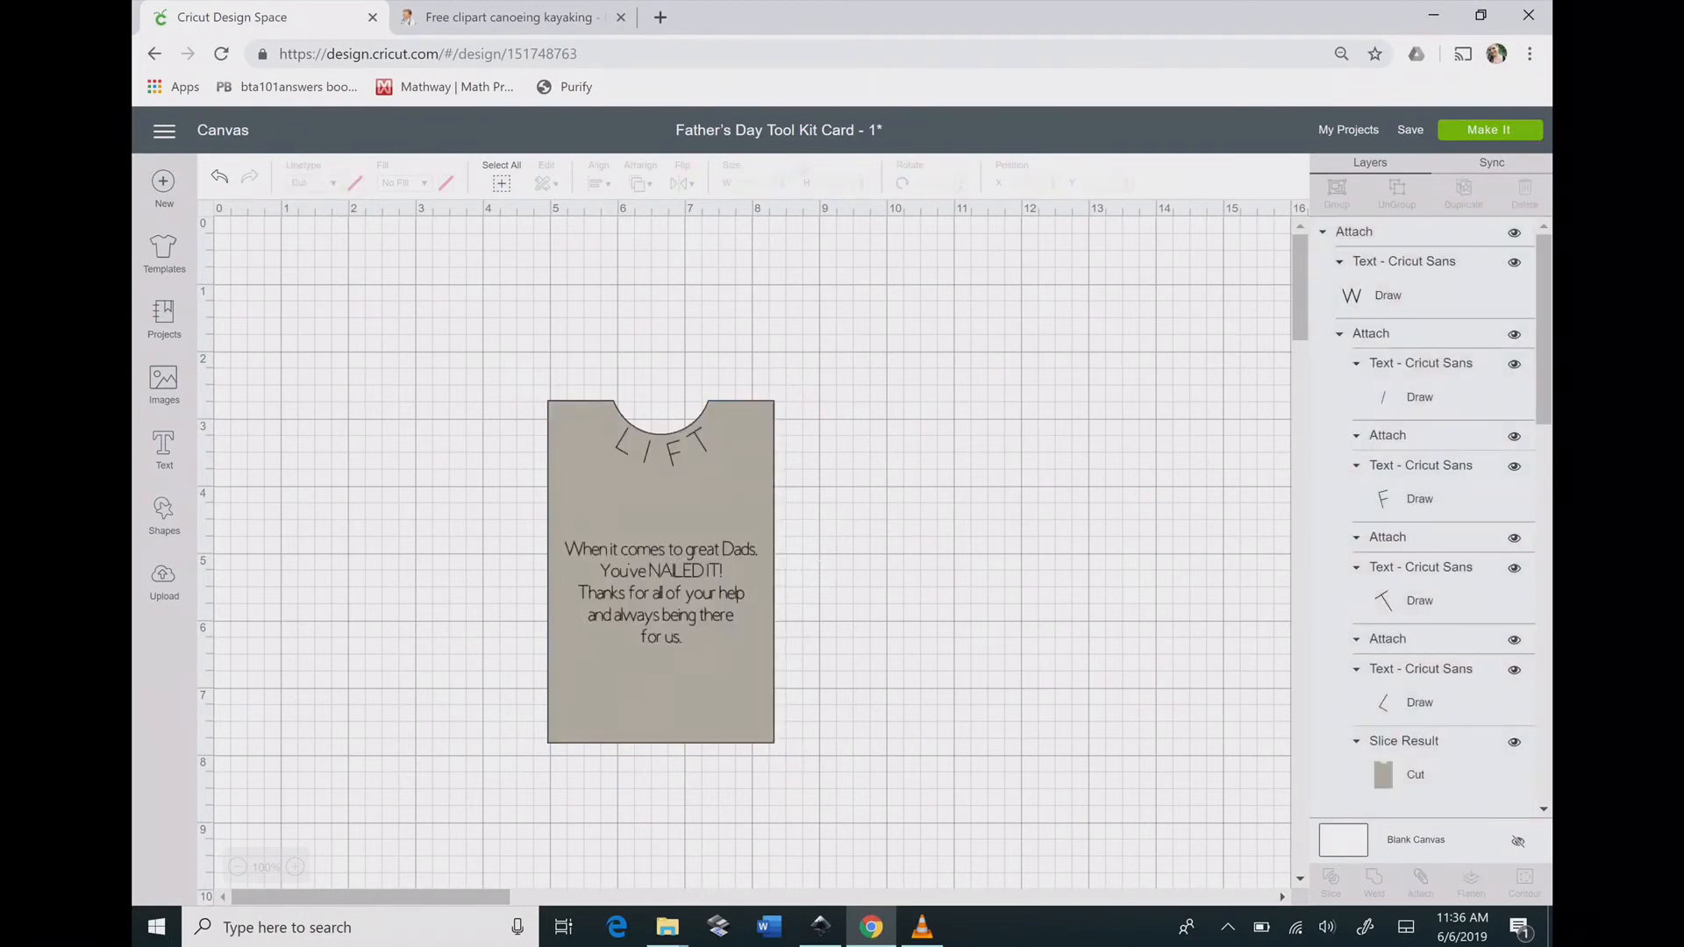
Save the card project under its current name and preview the second mat, the Draw and Cut one, in mat preparation.
click(1409, 129)
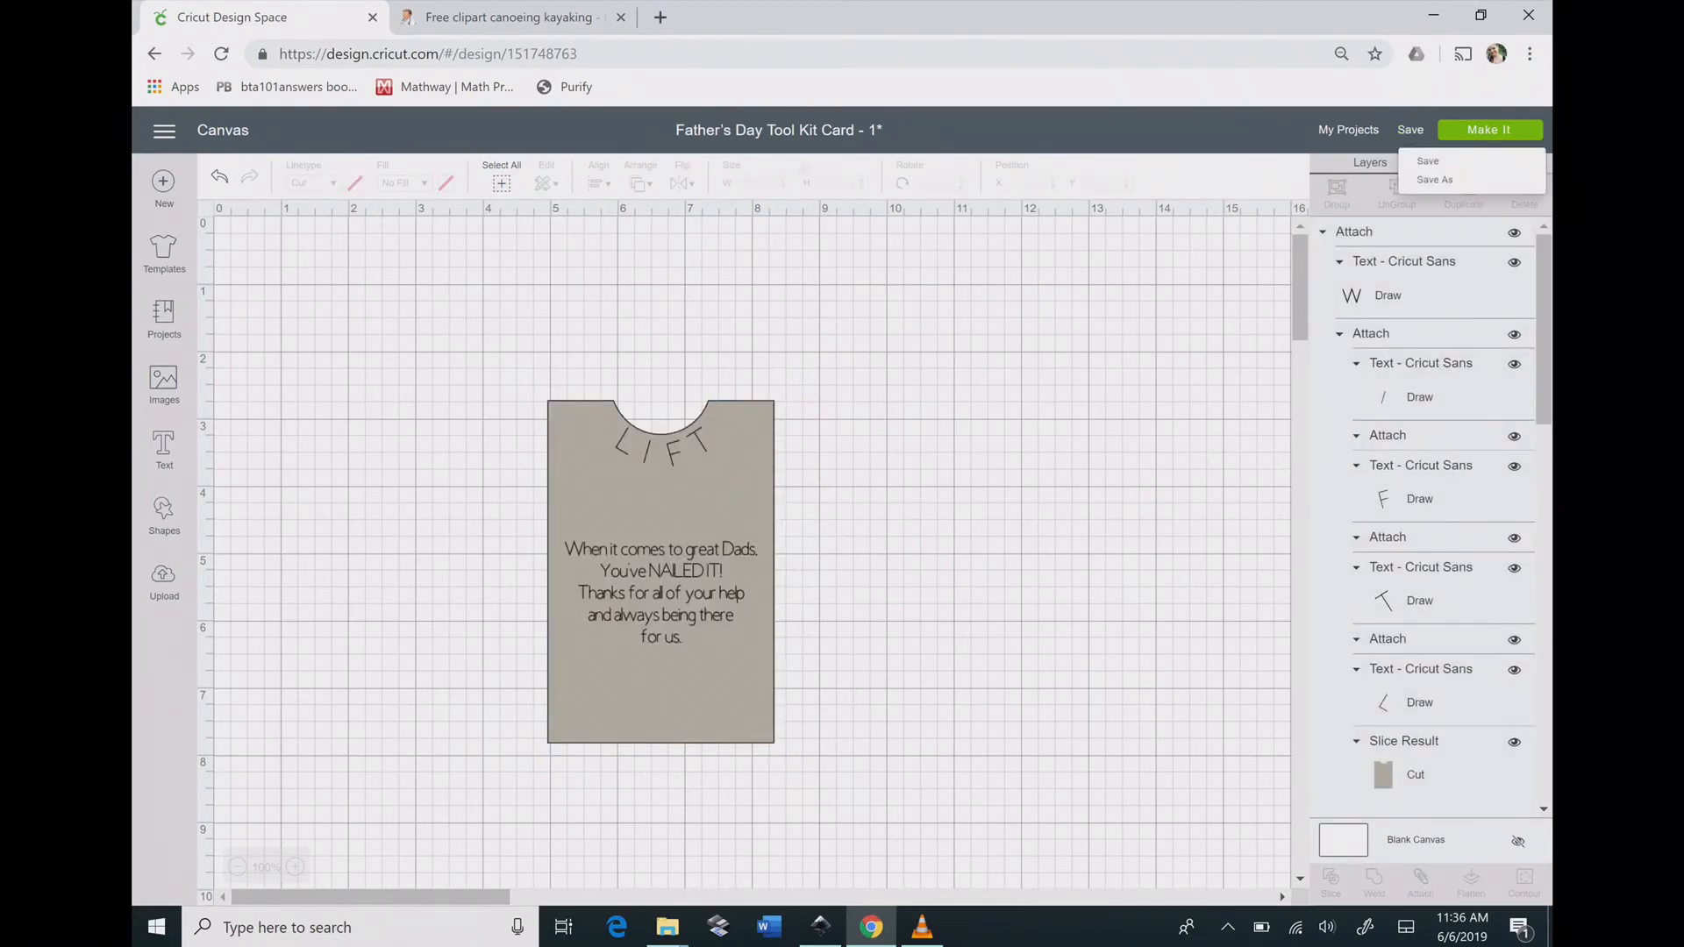
click(1427, 161)
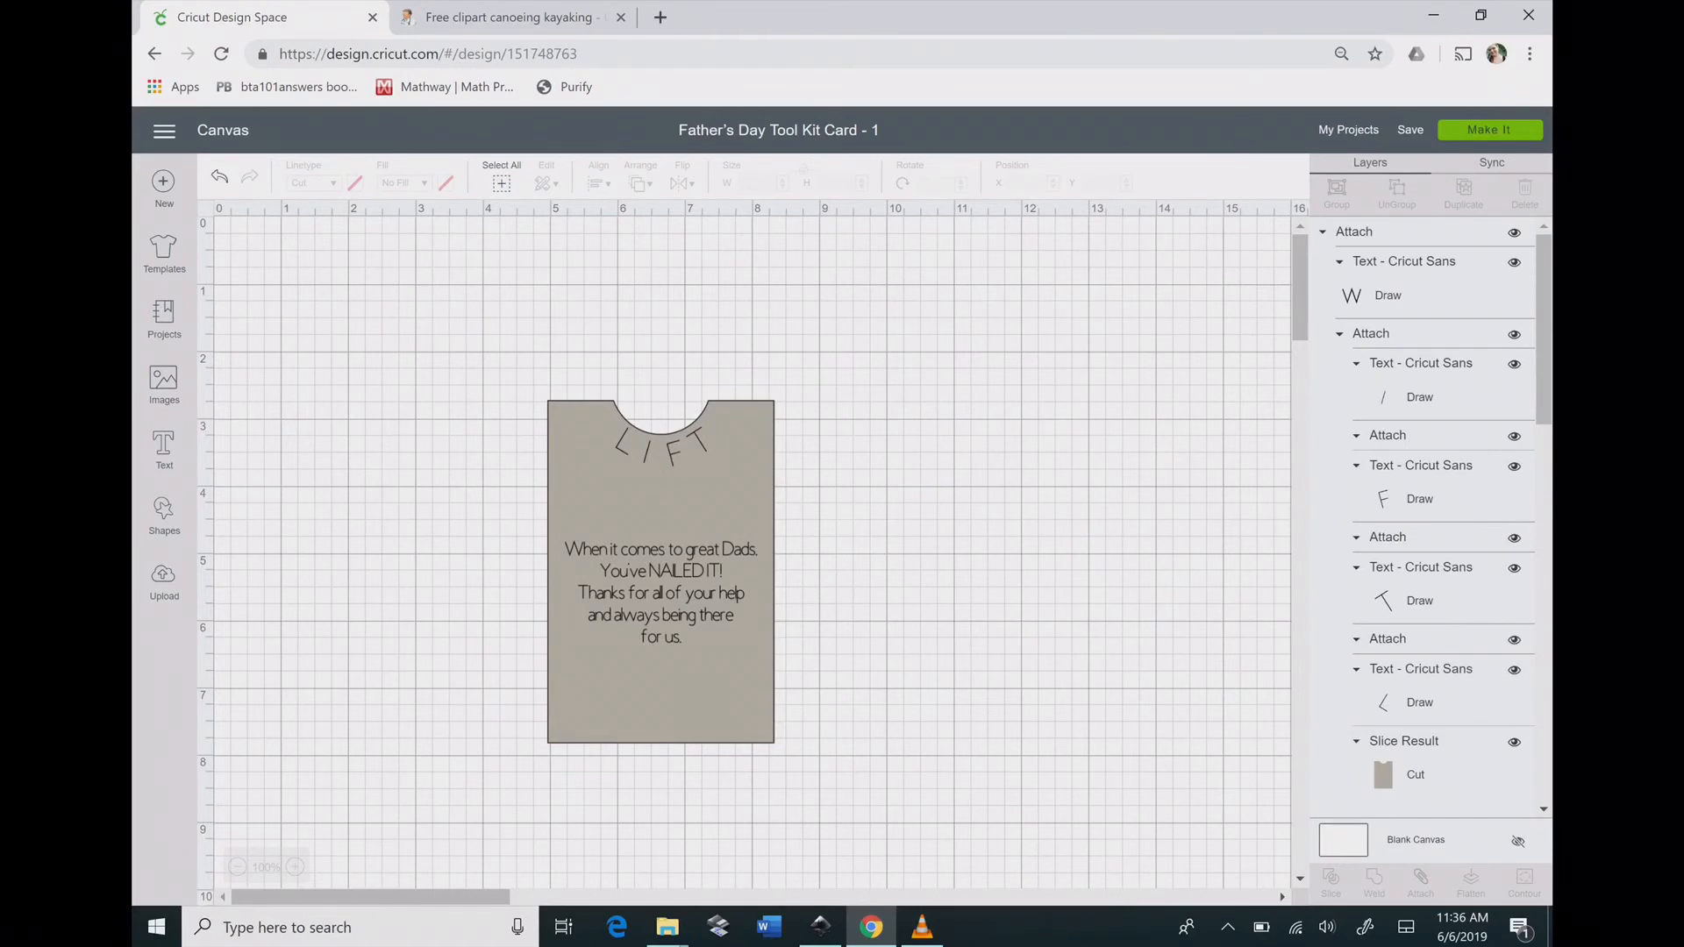
click(1489, 129)
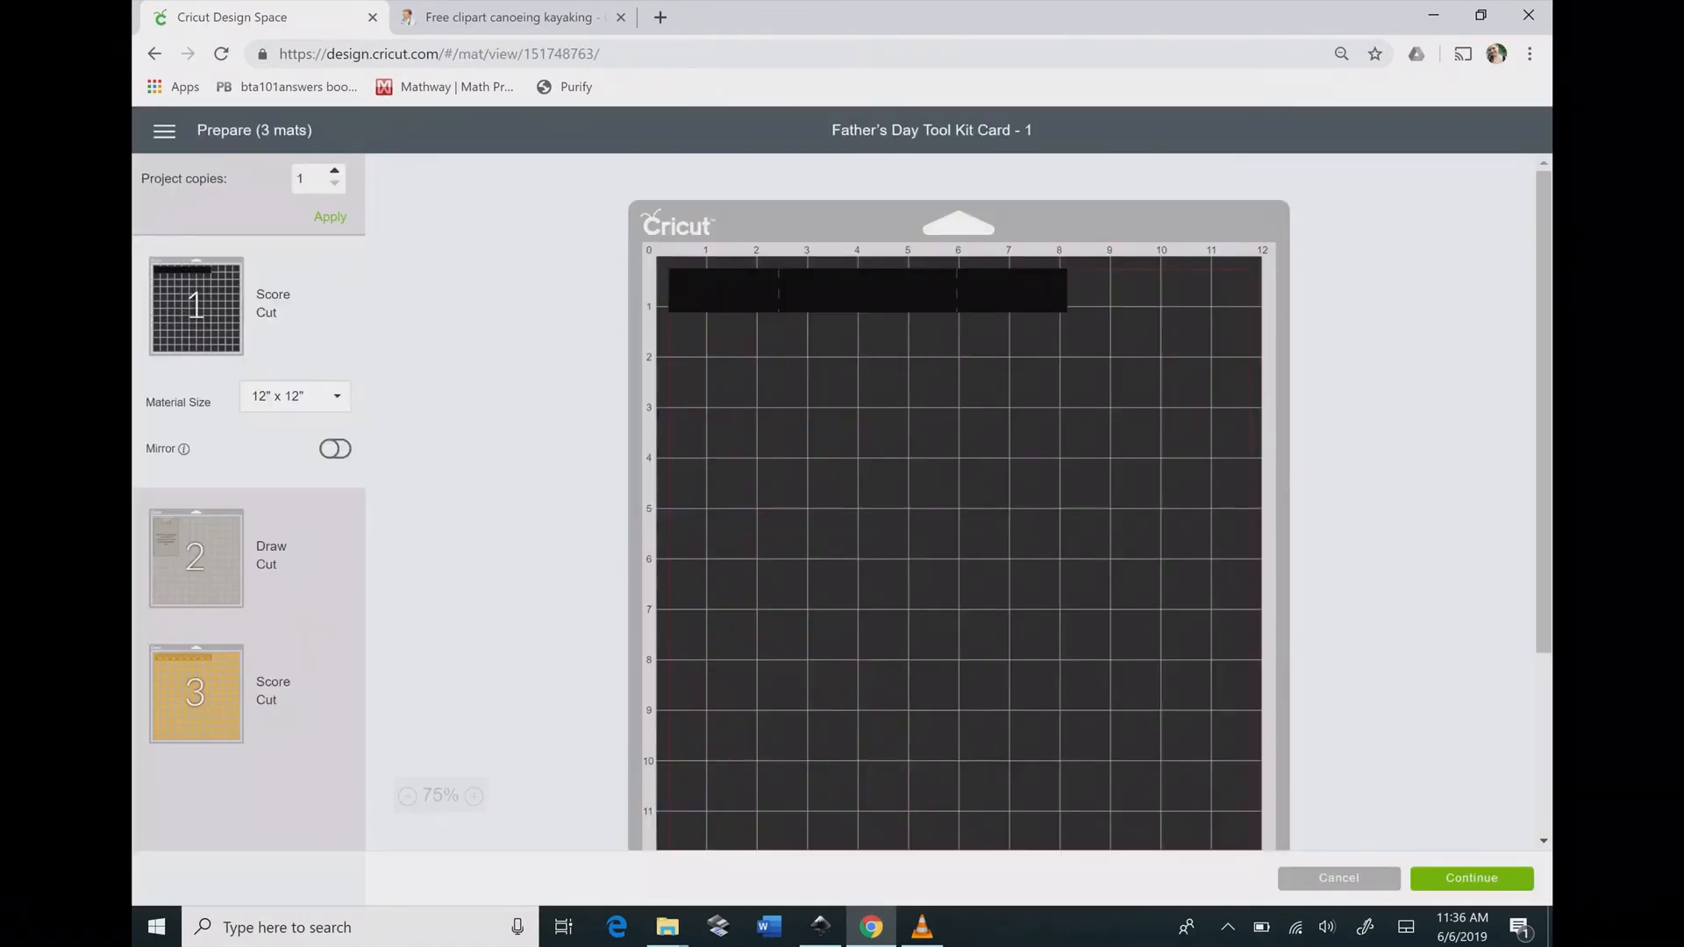
click(196, 557)
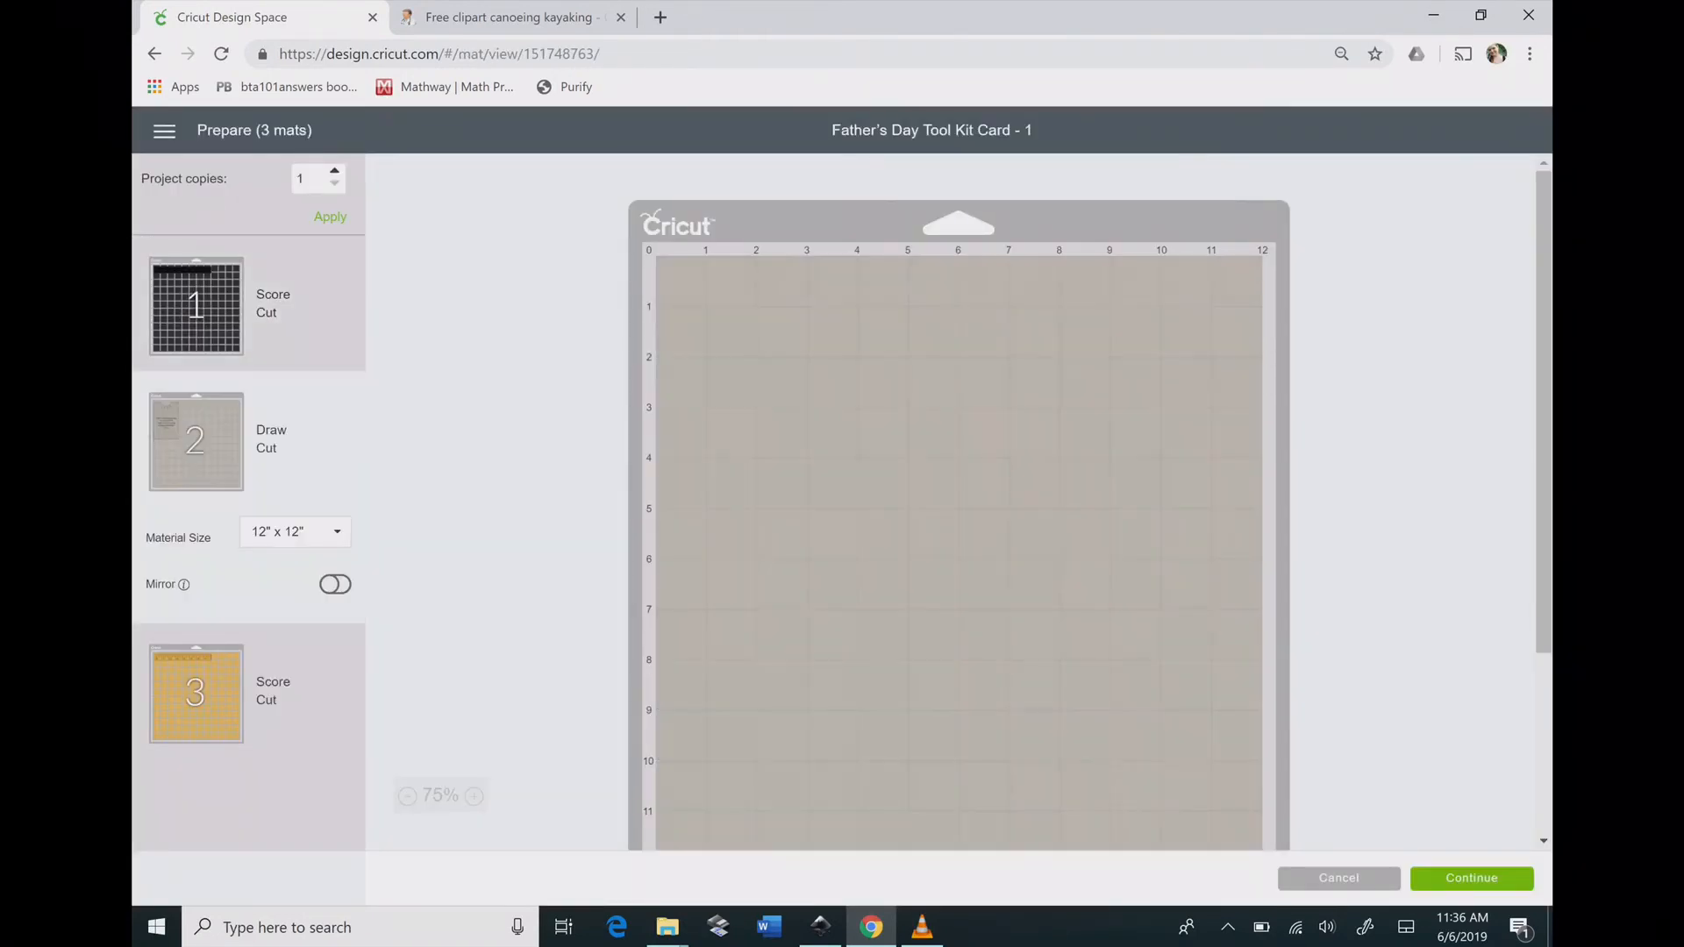